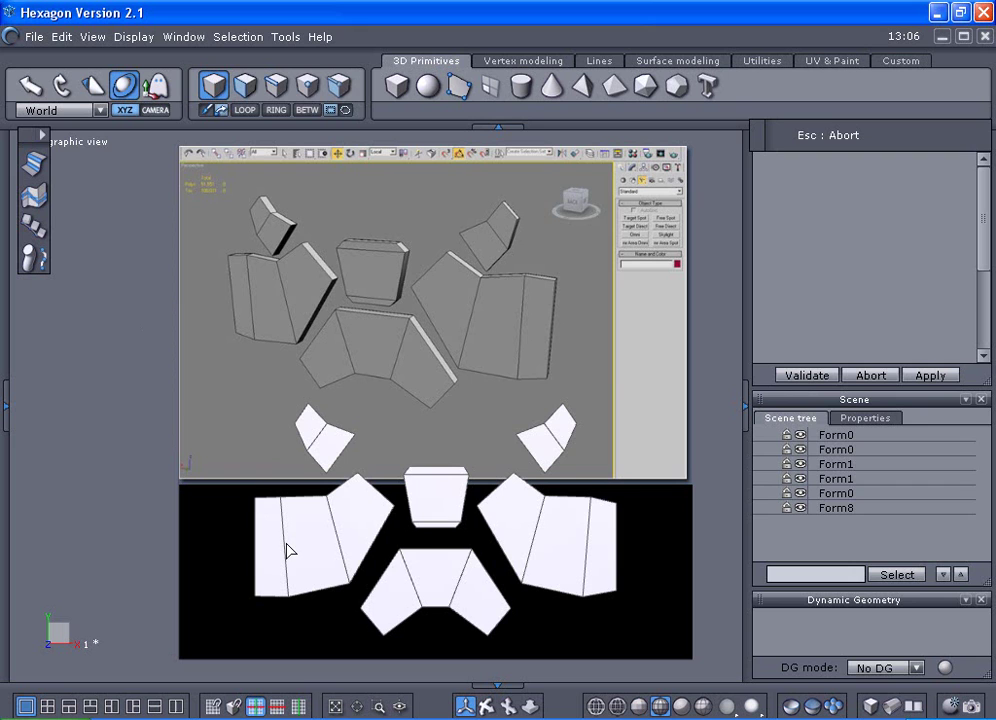
- Trace the lower middle plate of the reference image as a closed eight-point facet and validate it
{"action": "left_click", "coordinate": [460, 88]}
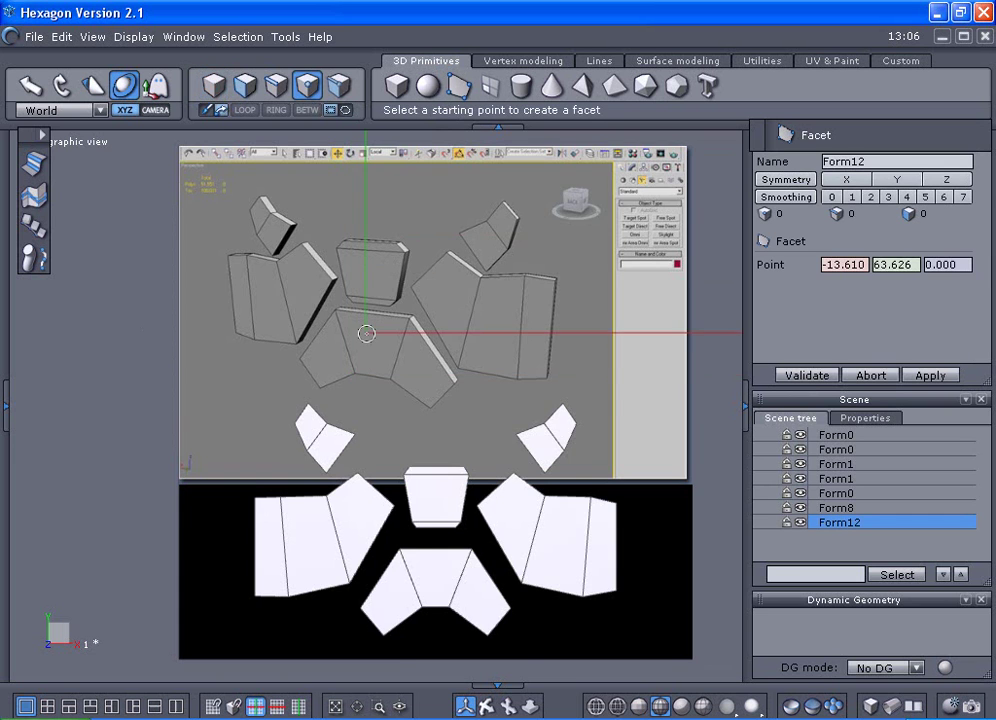
{"action": "scroll", "coordinate": [366, 333], "scroll_direction": "up", "scroll_amount": 3}
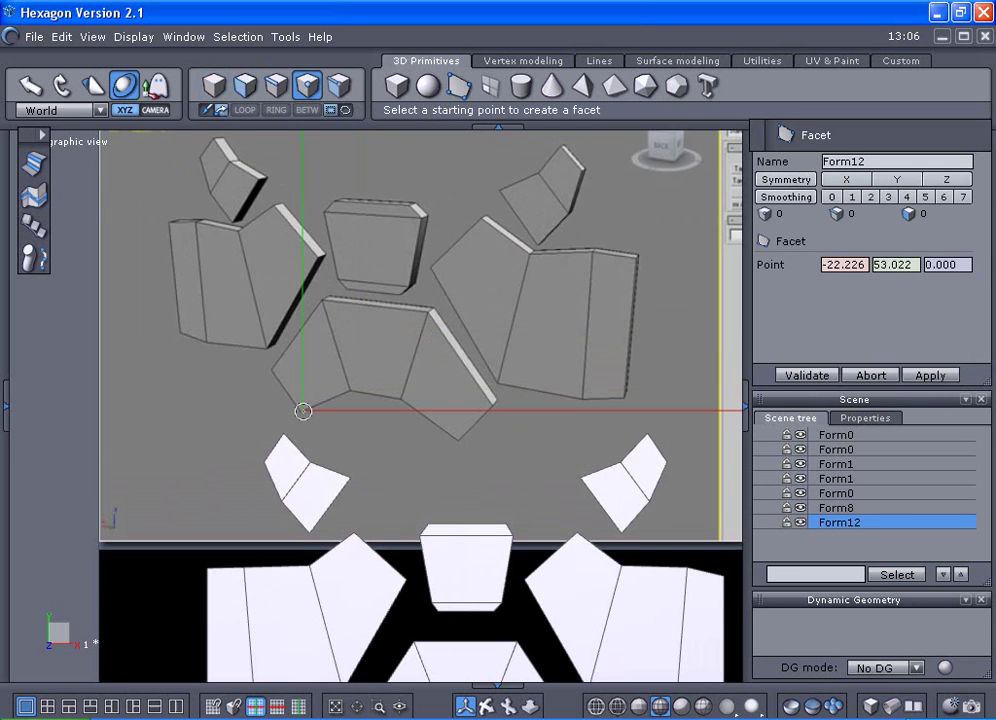
{"action": "left_click", "coordinate": [285, 395]}
{"action": "left_click", "coordinate": [273, 368]}
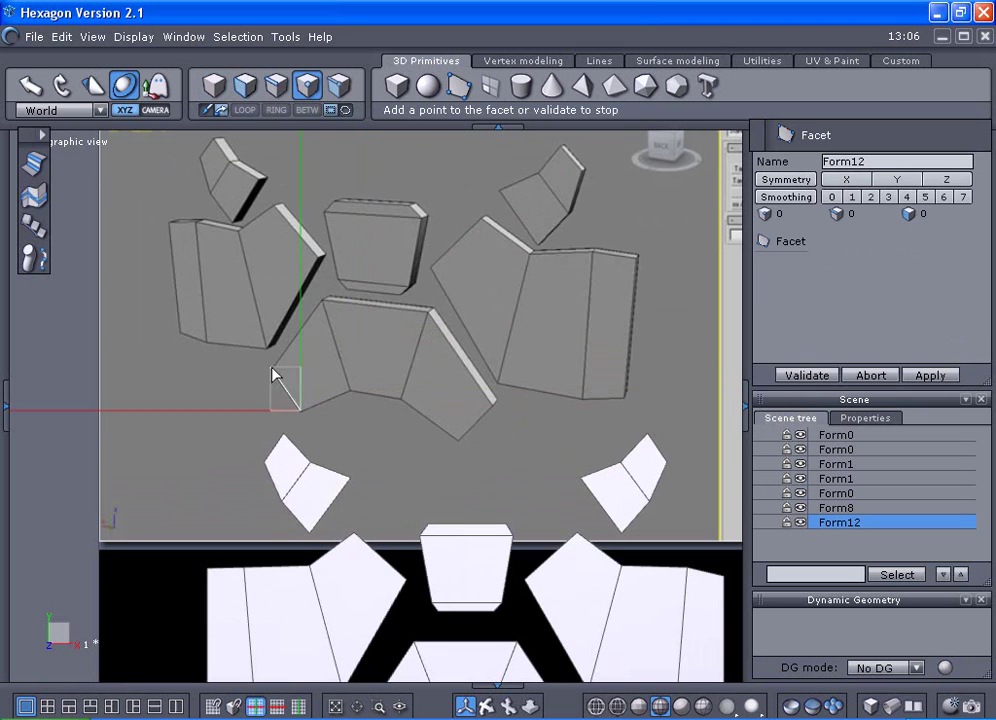
{"action": "left_click", "coordinate": [326, 294]}
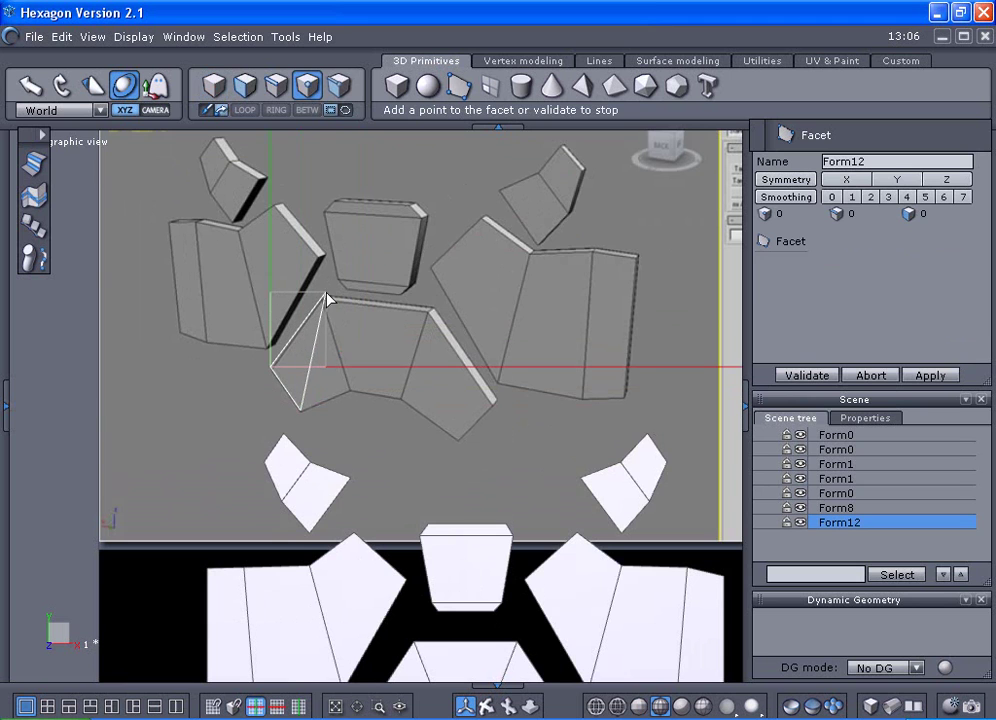
{"action": "left_click", "coordinate": [431, 310]}
{"action": "left_click", "coordinate": [495, 399]}
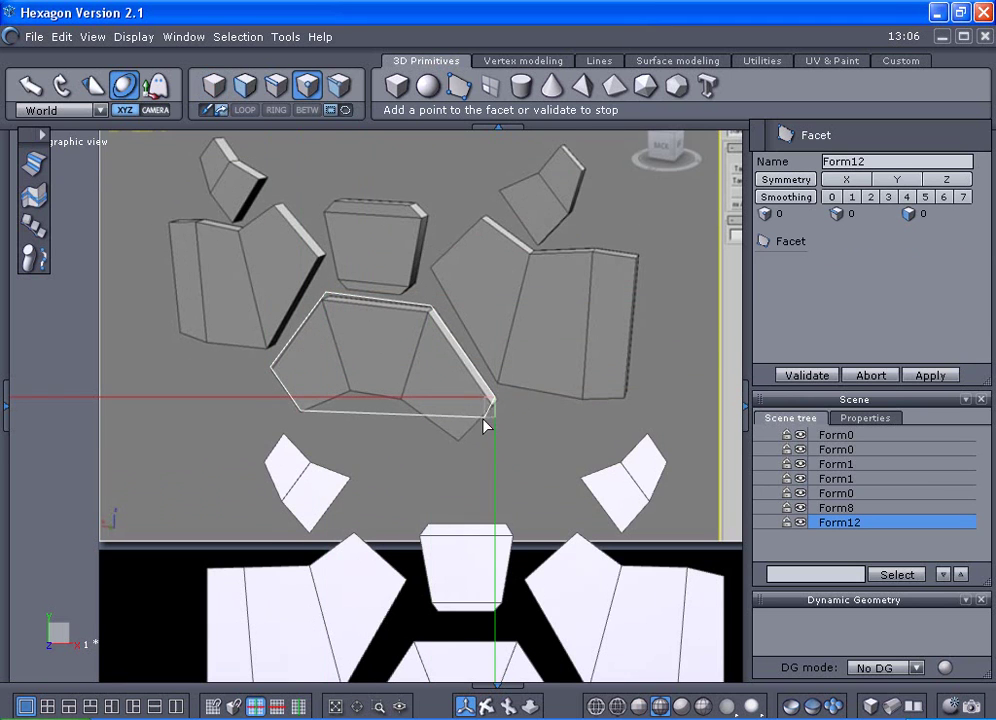
{"action": "left_click", "coordinate": [462, 442]}
{"action": "scroll", "coordinate": [462, 442], "scroll_direction": "up", "scroll_amount": 2}
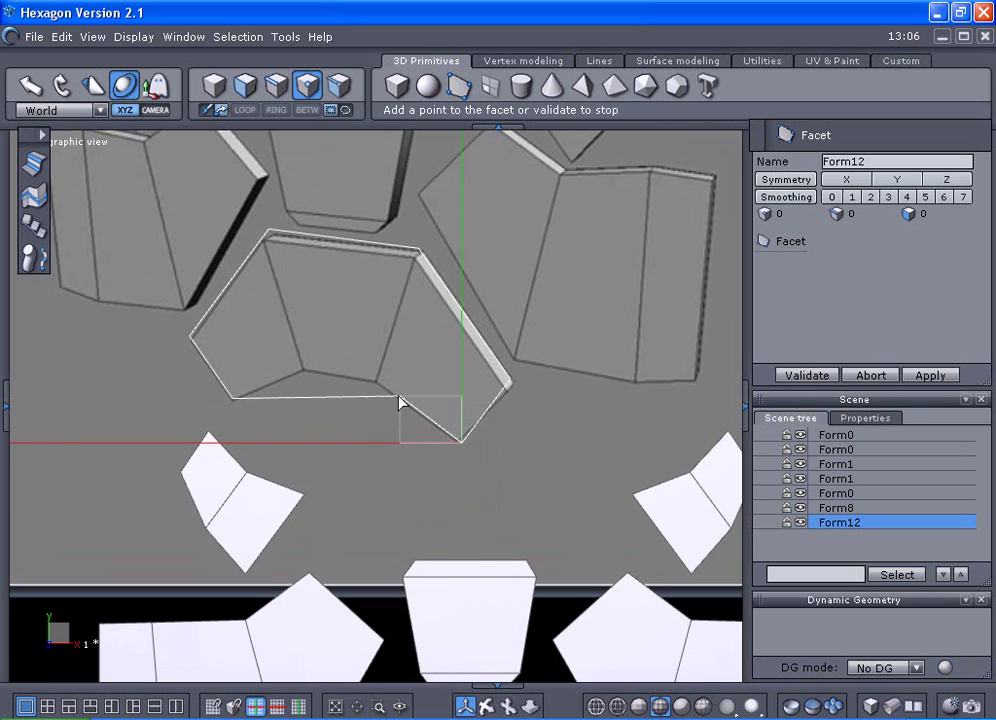
{"action": "left_click", "coordinate": [378, 379]}
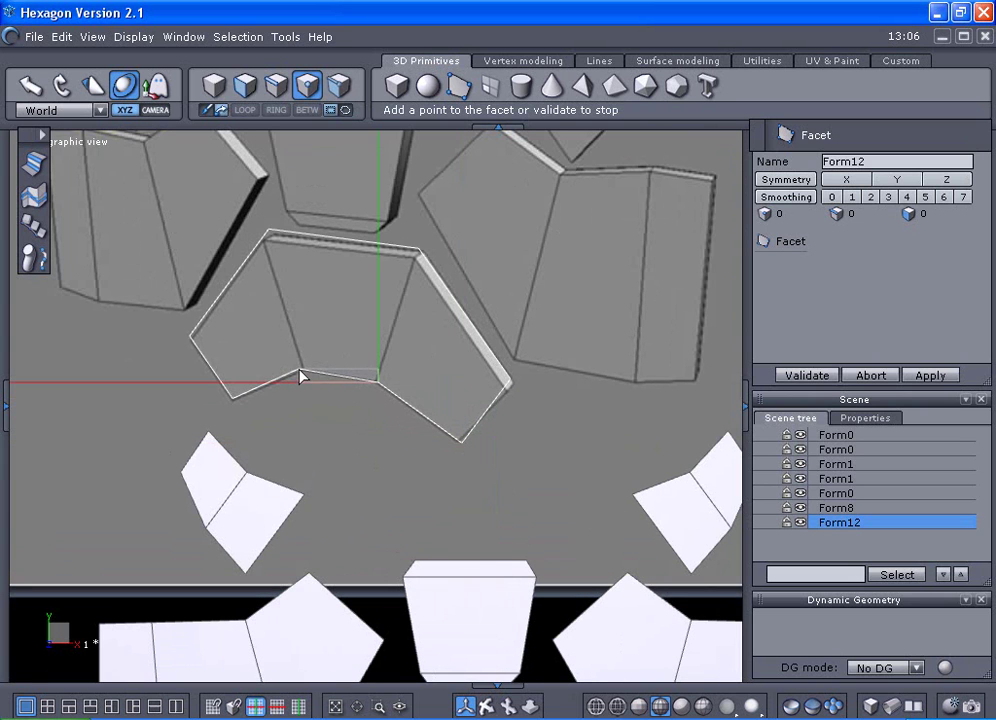
{"action": "double_click", "coordinate": [300, 370]}
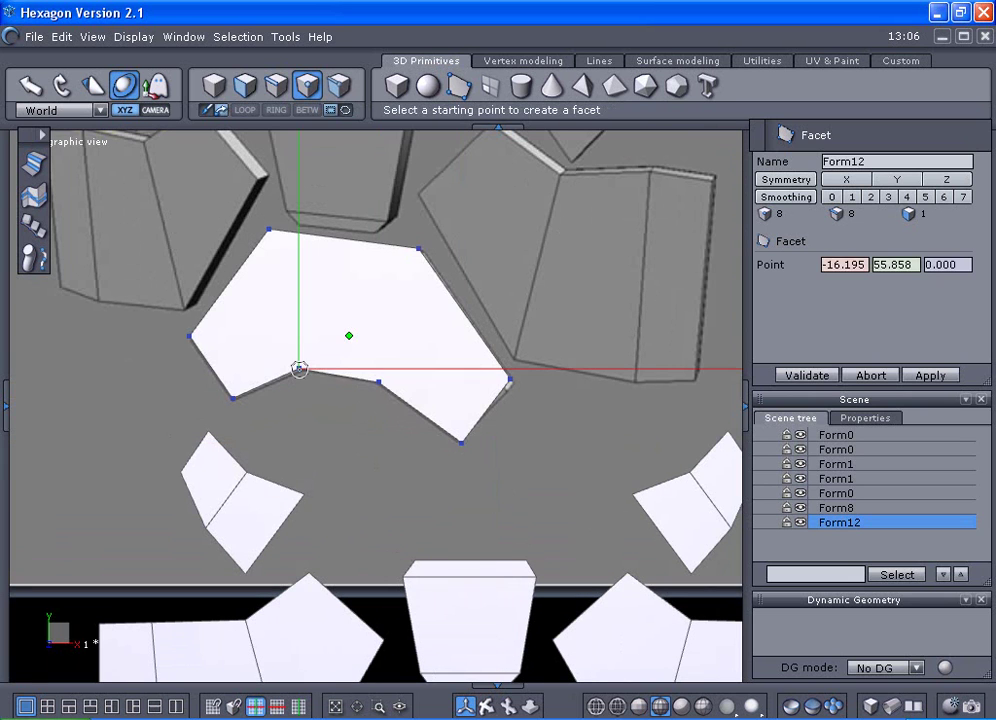
{"action": "left_click", "coordinate": [784, 377]}
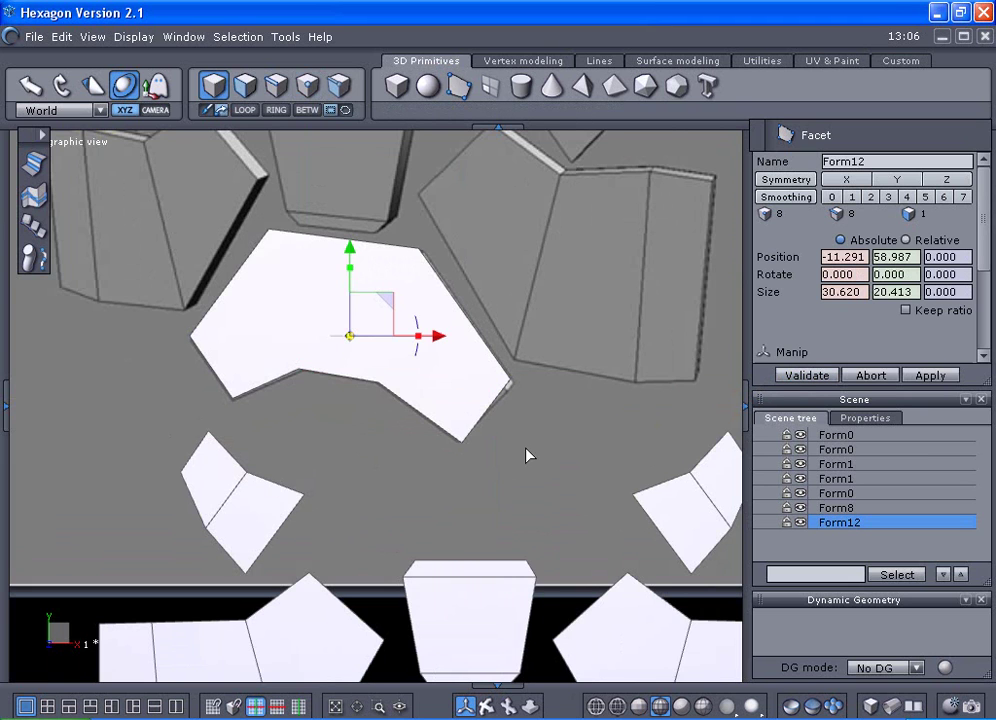
- Connect the new facet's two upper corner points to its two inner lower points, dividing it into three faces
{"action": "scroll", "coordinate": [529, 456], "scroll_direction": "down", "scroll_amount": 2}
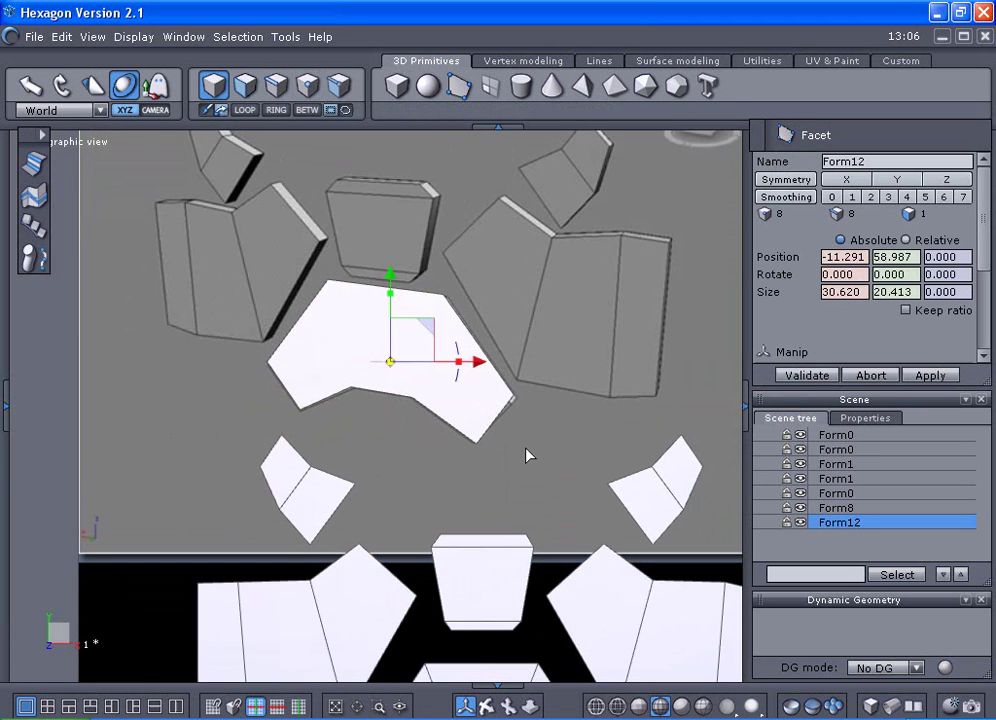
{"action": "left_click", "coordinate": [307, 87]}
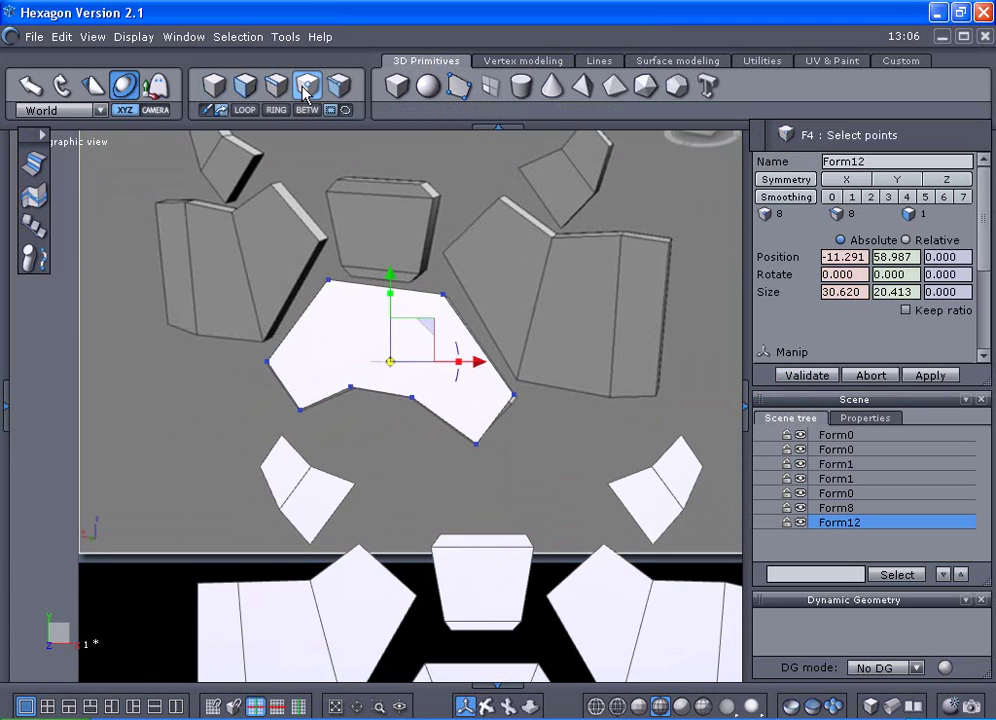
{"action": "left_click", "coordinate": [329, 282]}
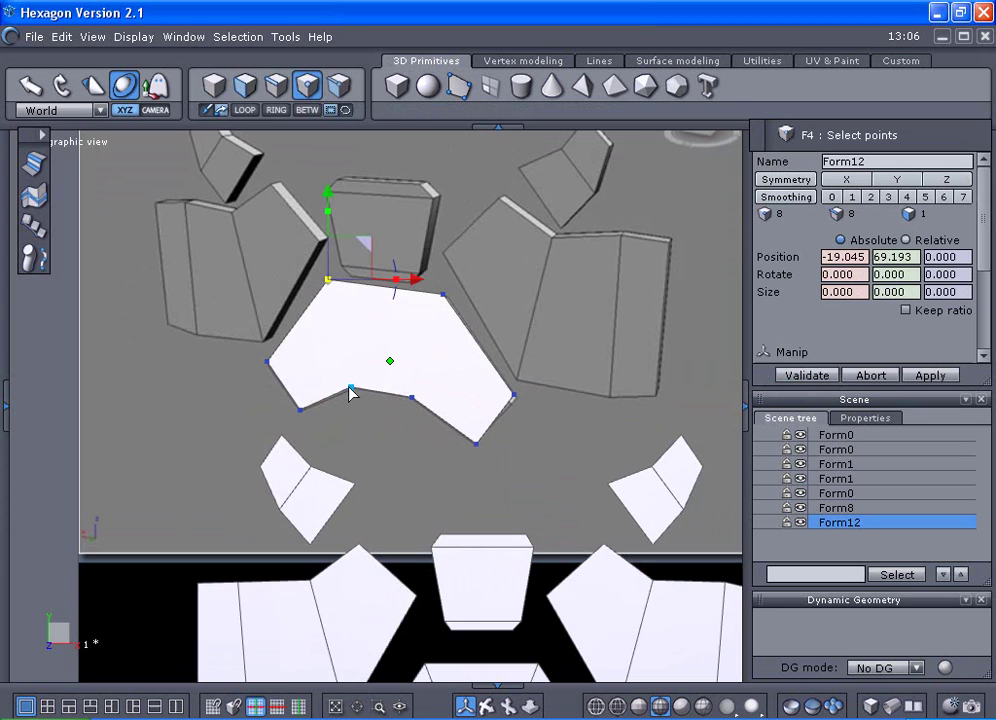
{"action": "left_click", "coordinate": [351, 388], "text": "shift"}
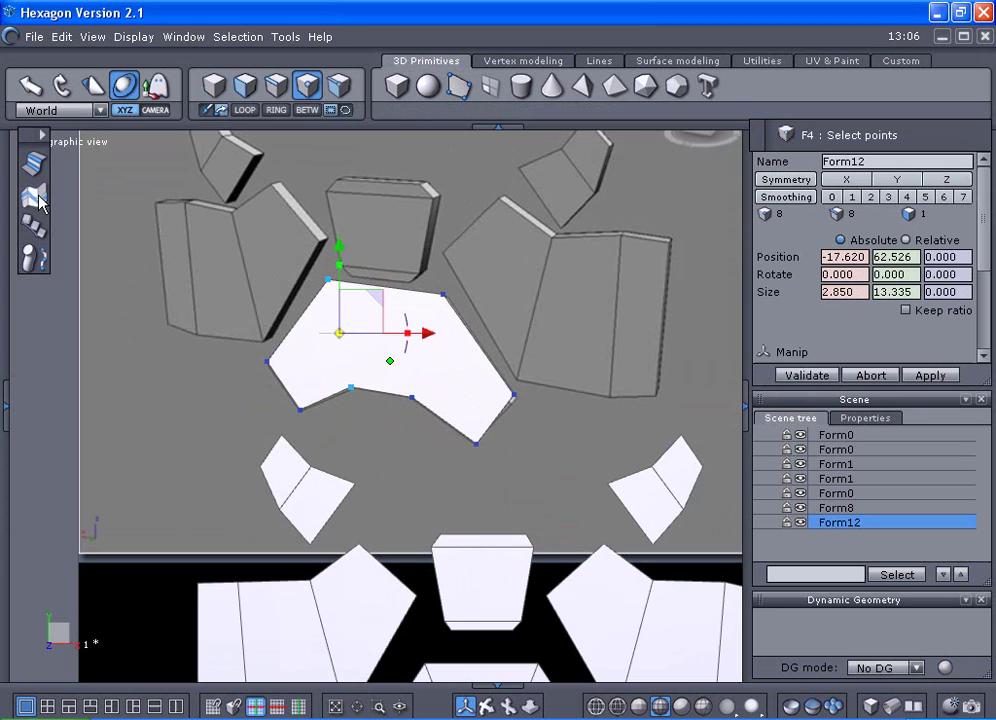
{"action": "left_click", "coordinate": [35, 162]}
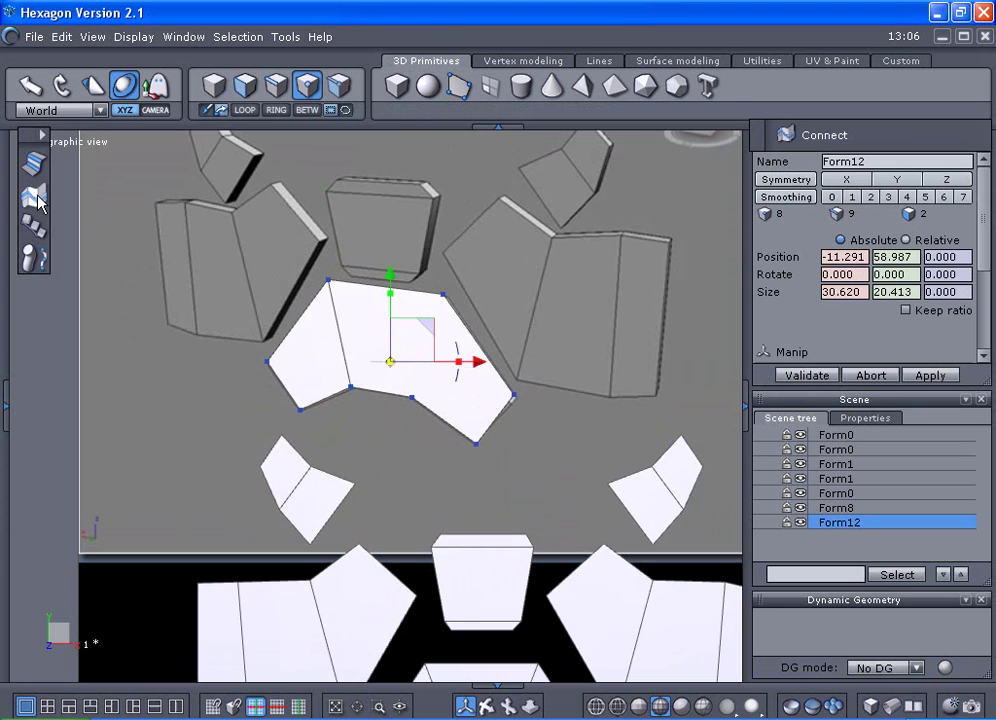
{"action": "left_click", "coordinate": [444, 296]}
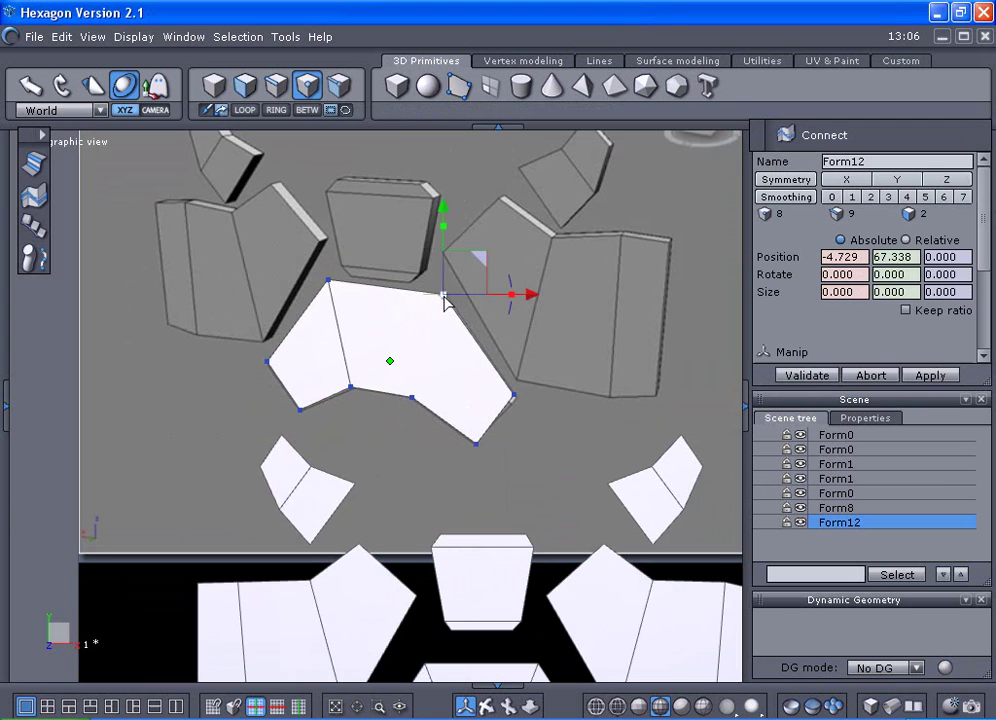
{"action": "left_click", "coordinate": [413, 400]}
{"action": "left_click", "coordinate": [38, 196]}
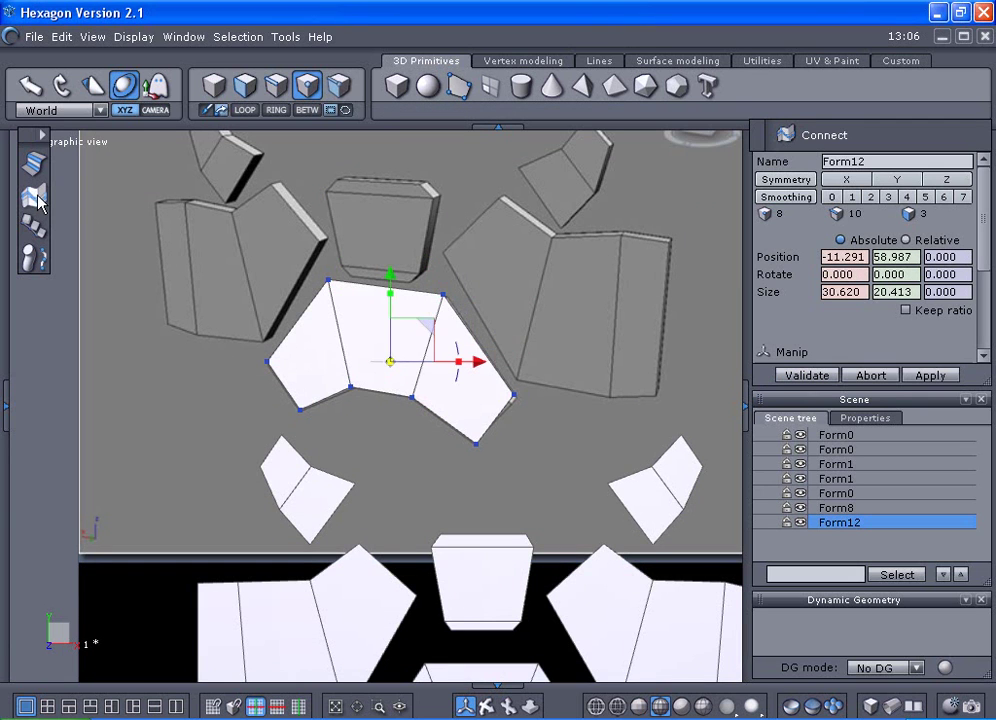
- Move the three-face facet aside onto the right side plate of the reference image, and delete it
{"action": "left_click", "coordinate": [208, 82]}
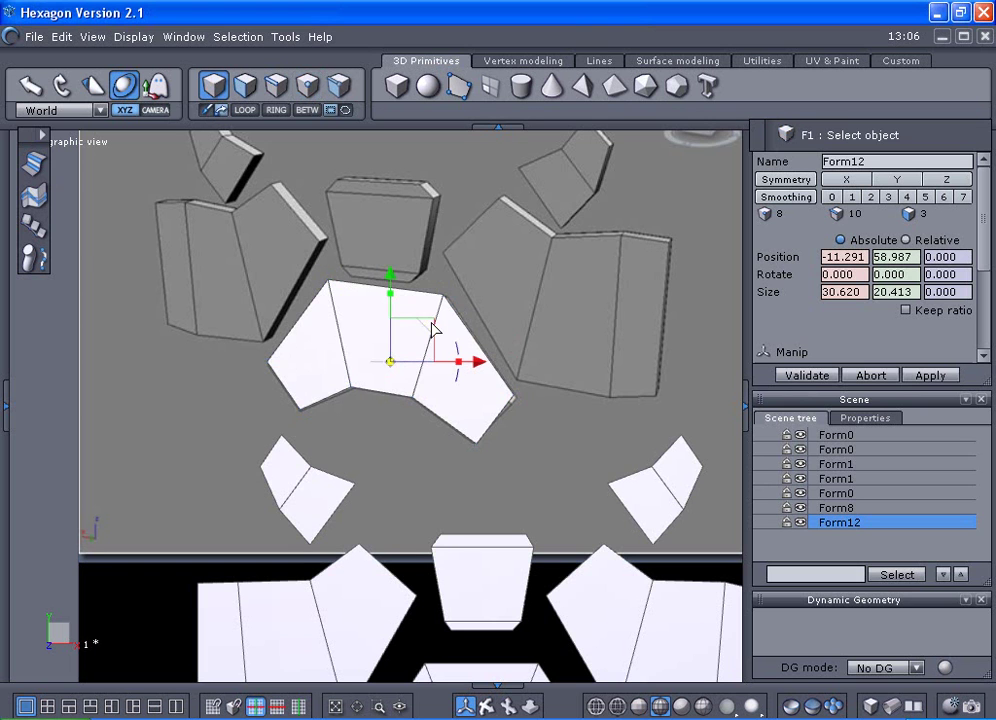
{"action": "left_click_drag", "start_coordinate": [433, 327], "coordinate": [645, 298]}
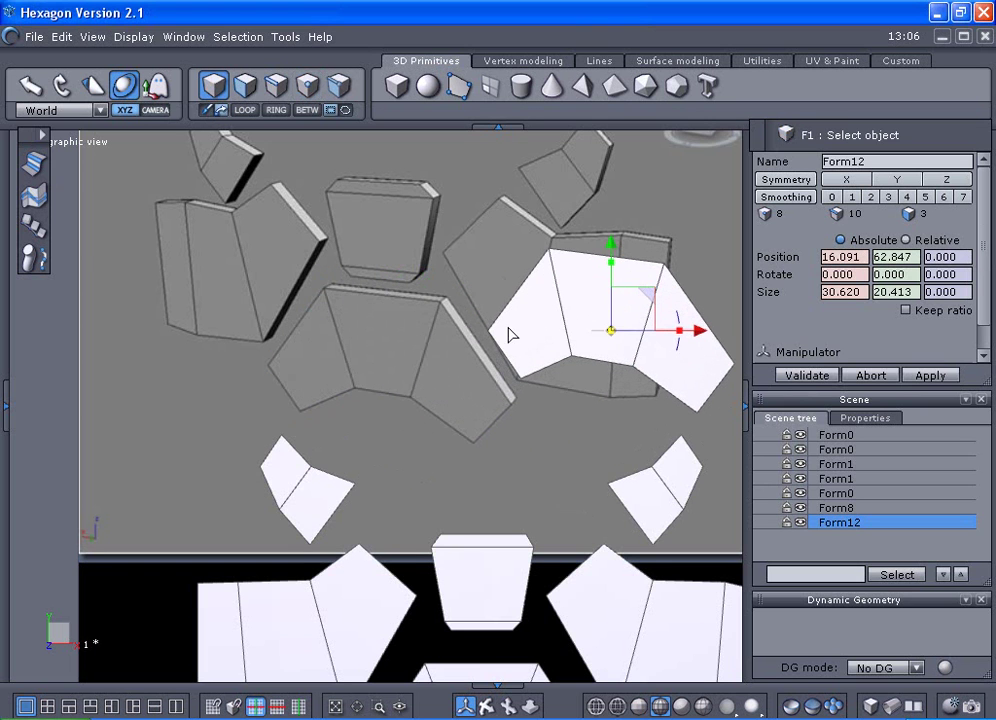
{"action": "scroll", "coordinate": [549, 353], "scroll_direction": "down", "scroll_amount": 2}
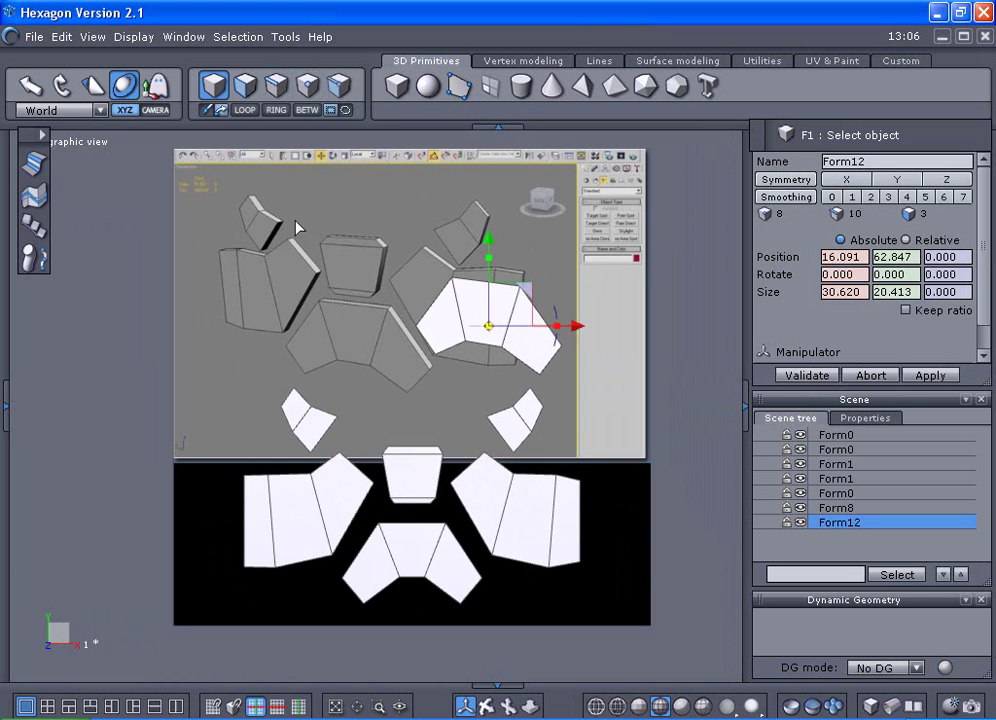
{"action": "key", "text": "Delete"}
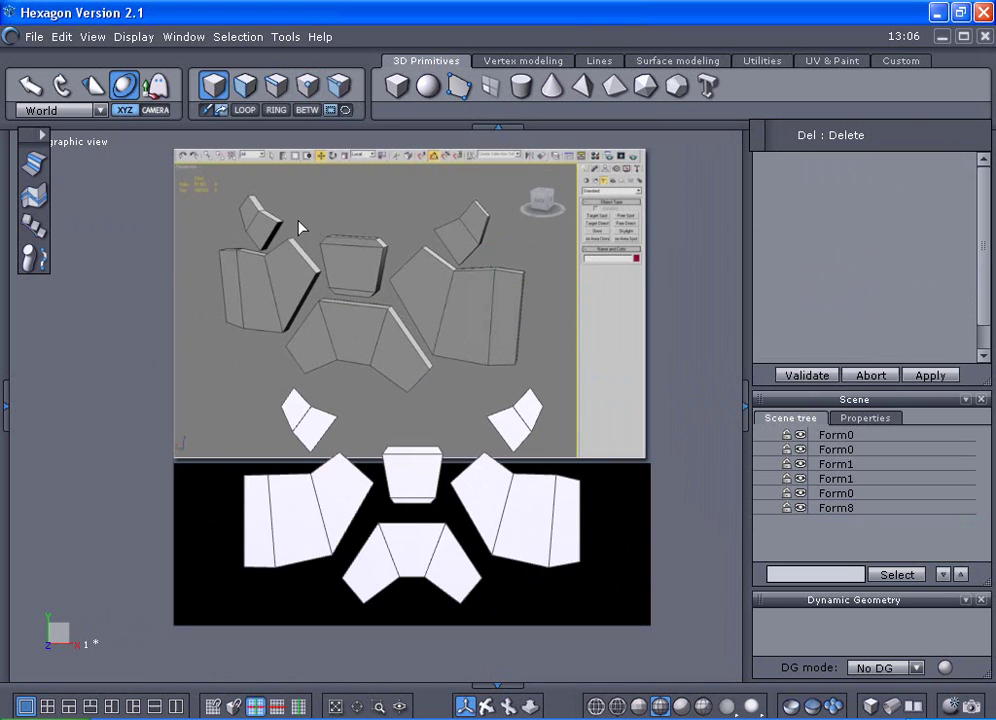
- Select the outer vertical edge of the right white side plate and rotate it to a slant
{"action": "scroll", "coordinate": [432, 507], "scroll_direction": "up", "scroll_amount": 2}
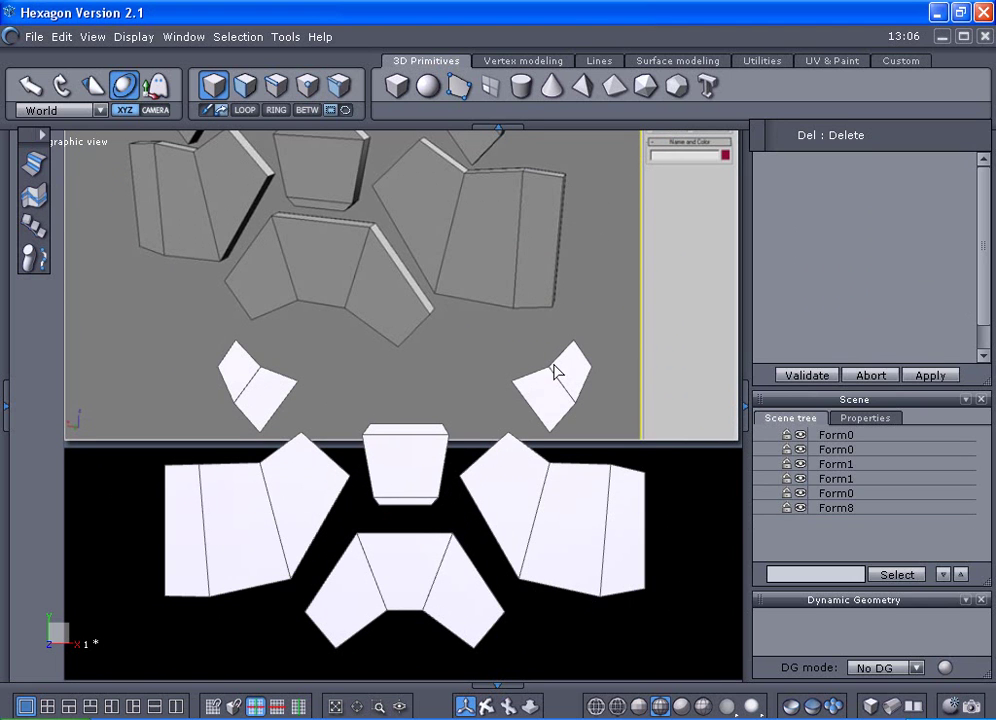
{"action": "key", "text": "F3"}
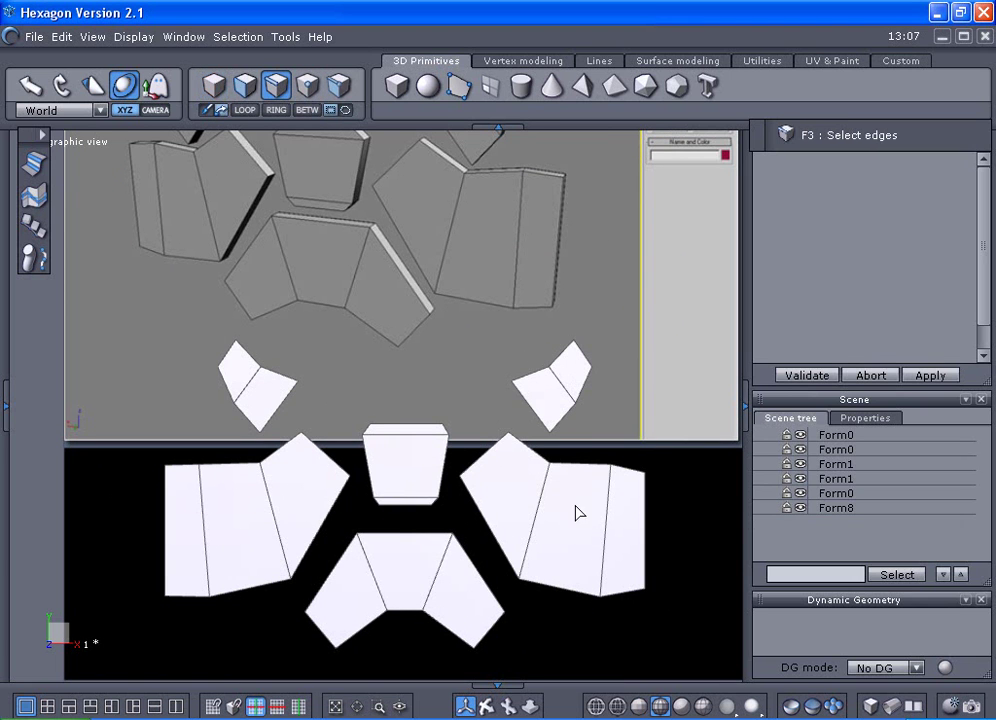
{"action": "scroll", "coordinate": [645, 545], "scroll_direction": "down", "scroll_amount": 2}
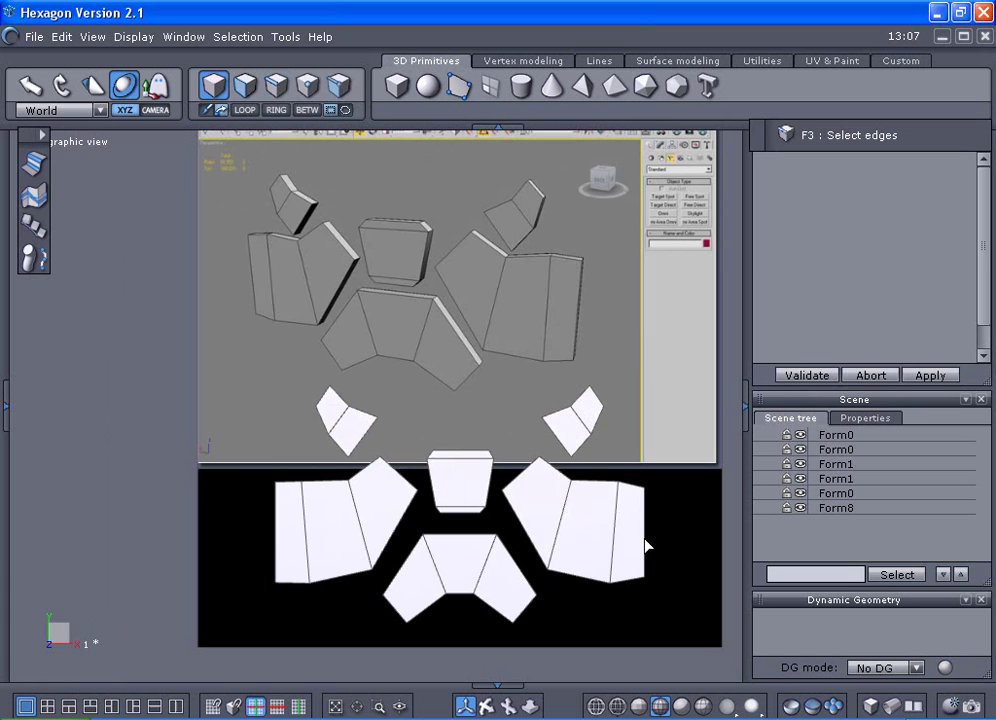
{"action": "left_click", "coordinate": [645, 545]}
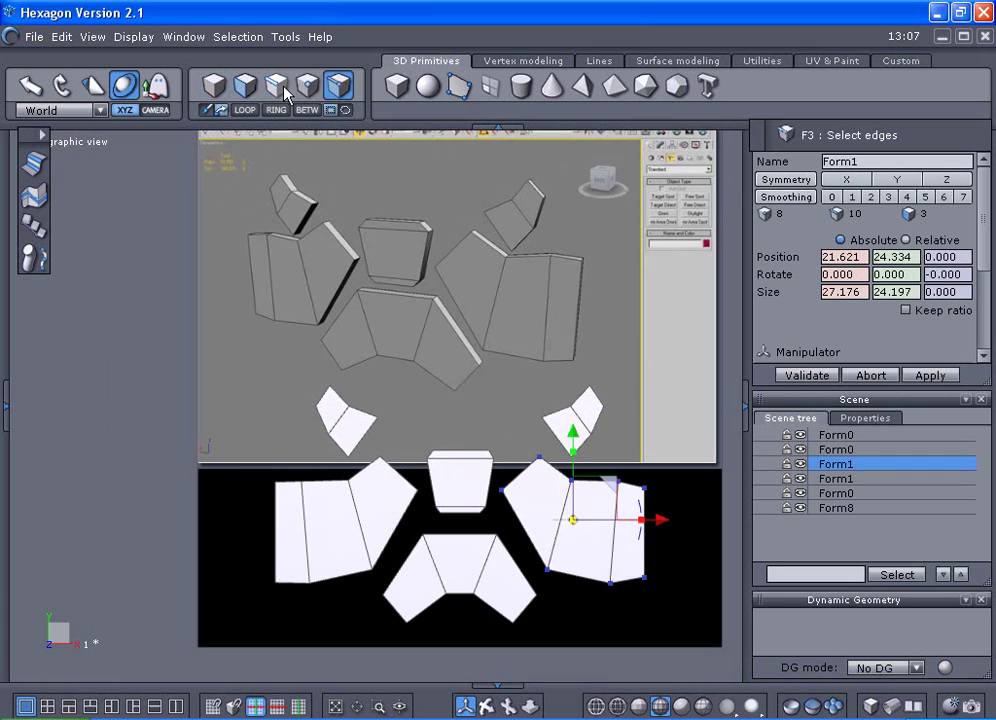
{"action": "left_click", "coordinate": [645, 552]}
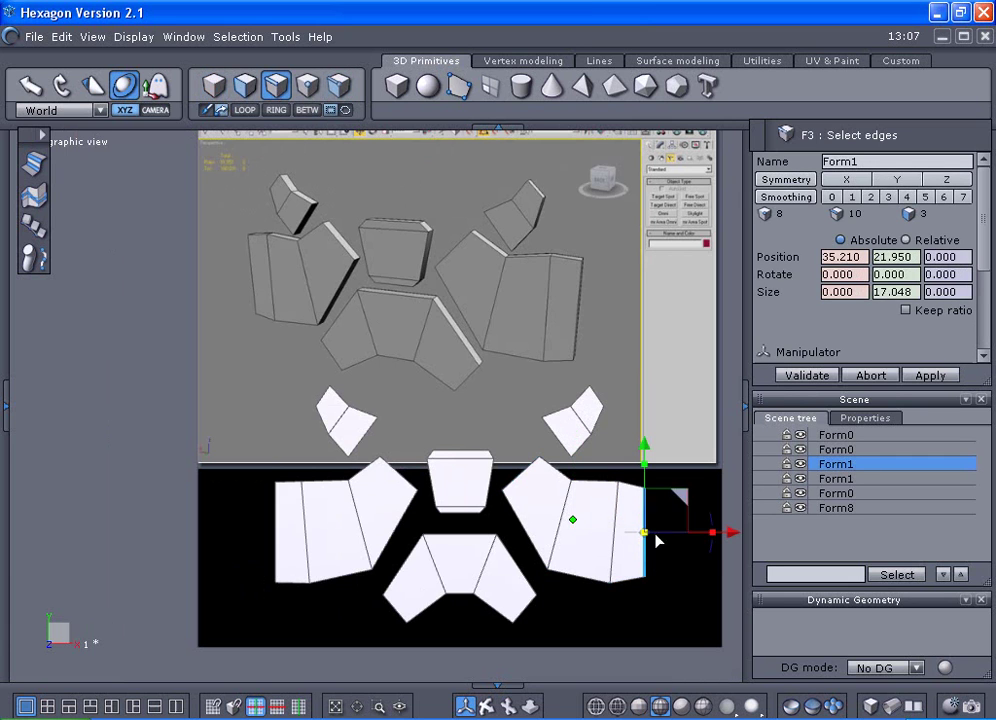
{"action": "left_click_drag", "start_coordinate": [714, 555], "coordinate": [707, 575]}
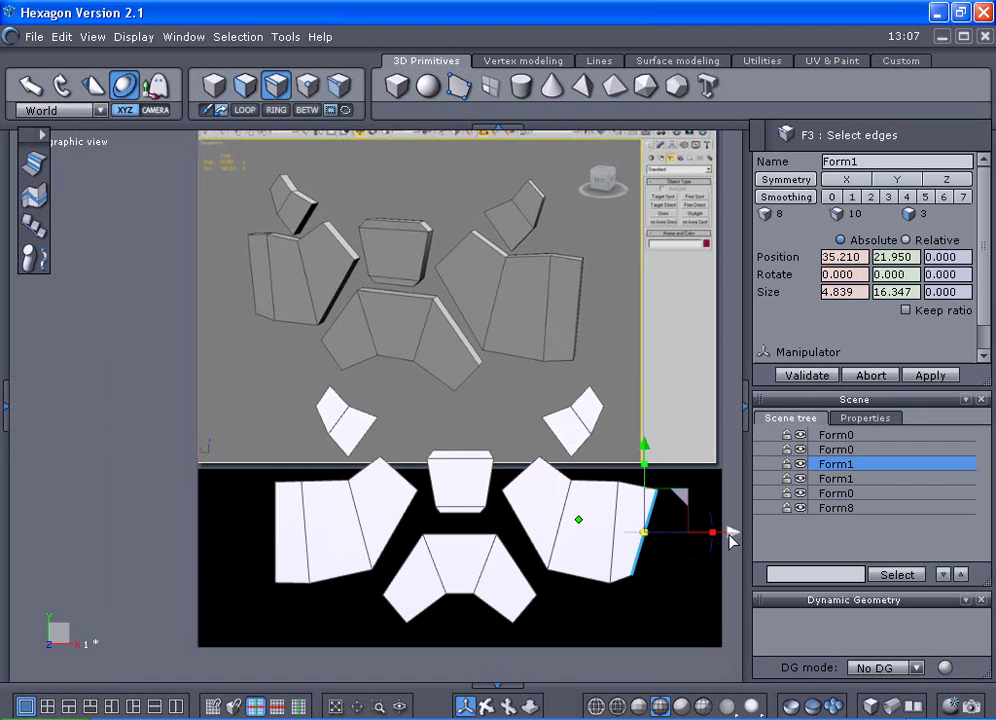
- Straighten the slanted outer edge by setting its X size to 0, and return to object selection
{"action": "double_click", "coordinate": [848, 291]}
{"action": "key", "text": "BackSpace"}
{"action": "type", "text": "0"}
{"action": "key", "text": "Return"}
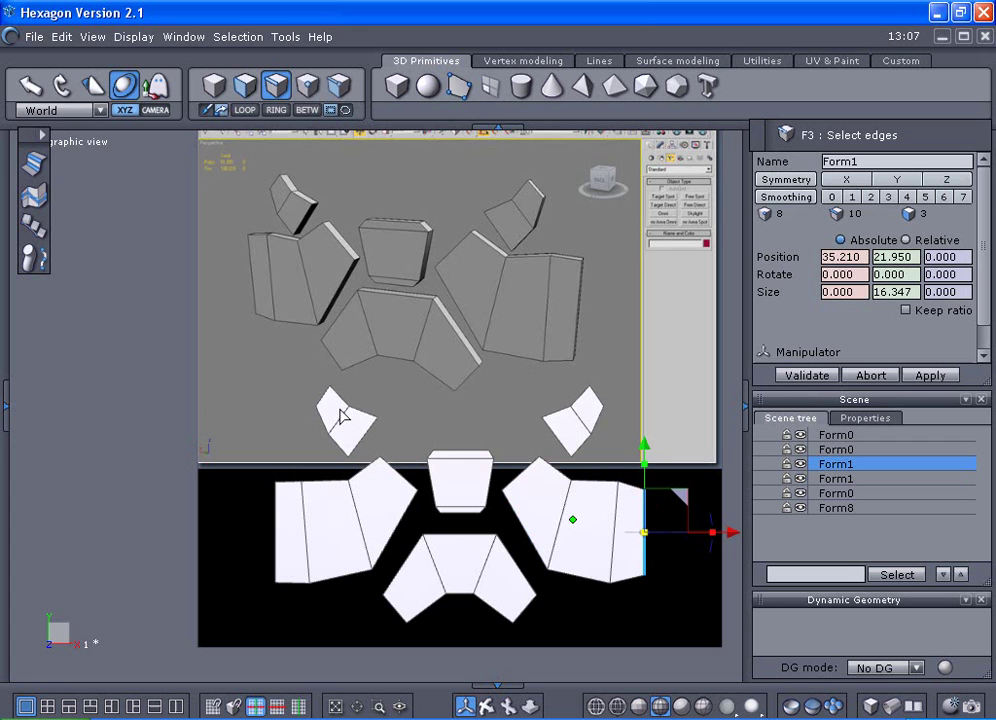
{"action": "left_click", "coordinate": [214, 87]}
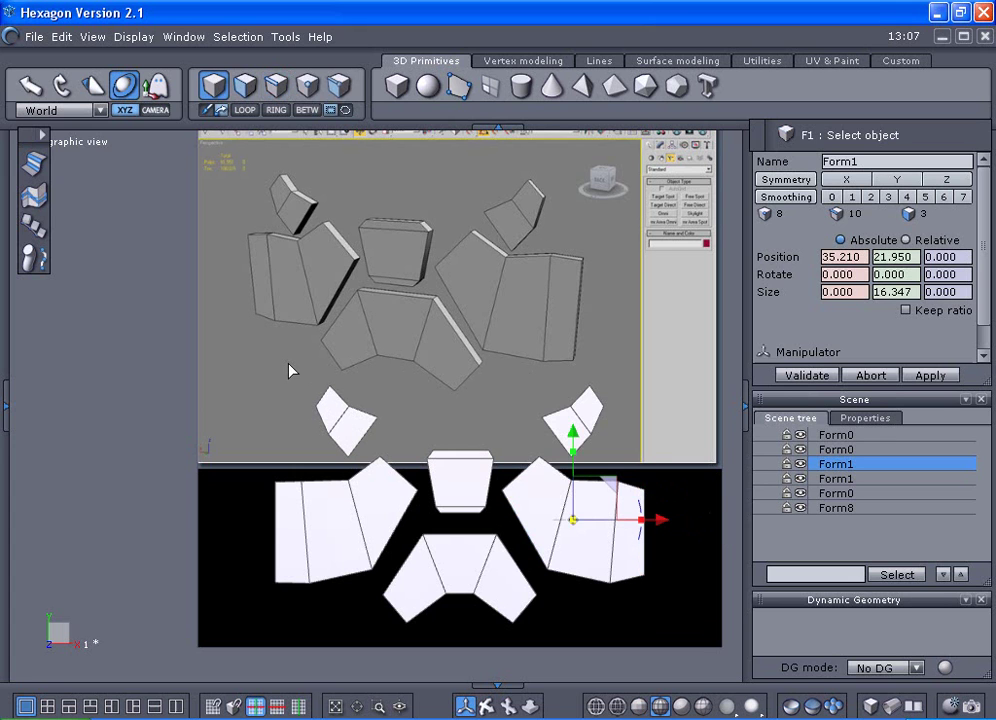
{"action": "scroll", "coordinate": [288, 371], "scroll_direction": "up", "scroll_amount": 3}
{"action": "middle_click_drag", "start_coordinate": [288, 371], "coordinate": [207, 320]}
{"action": "scroll", "coordinate": [204, 319], "scroll_direction": "down", "scroll_amount": 2}
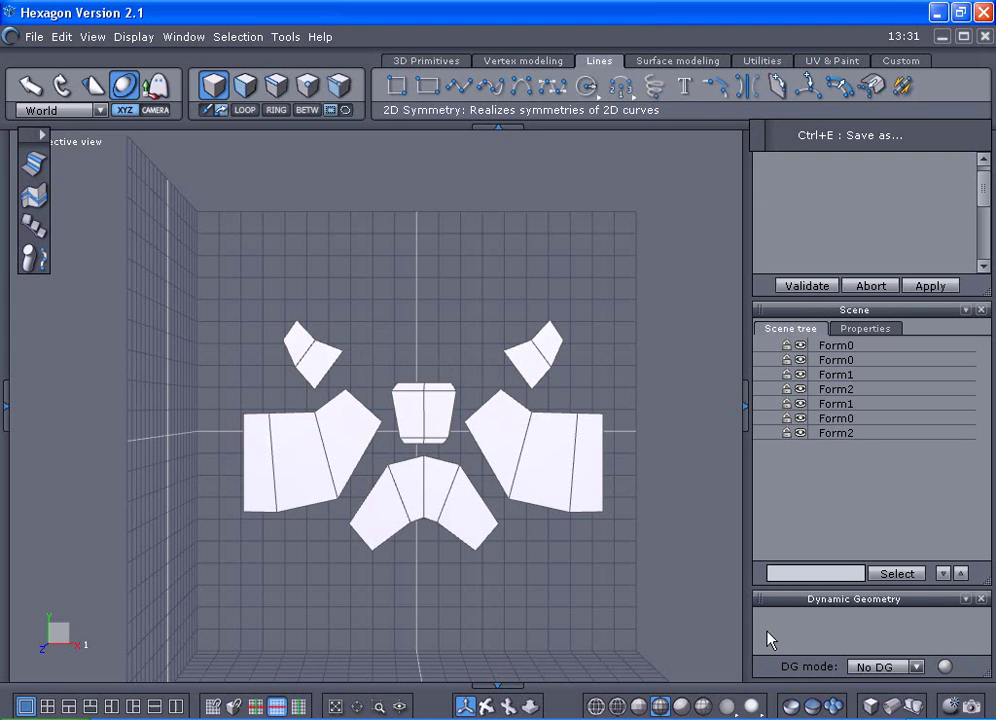
- Switch the viewport to the orthographic view and weld all the forms in the scene into one object
{"action": "left_click", "coordinate": [911, 703]}
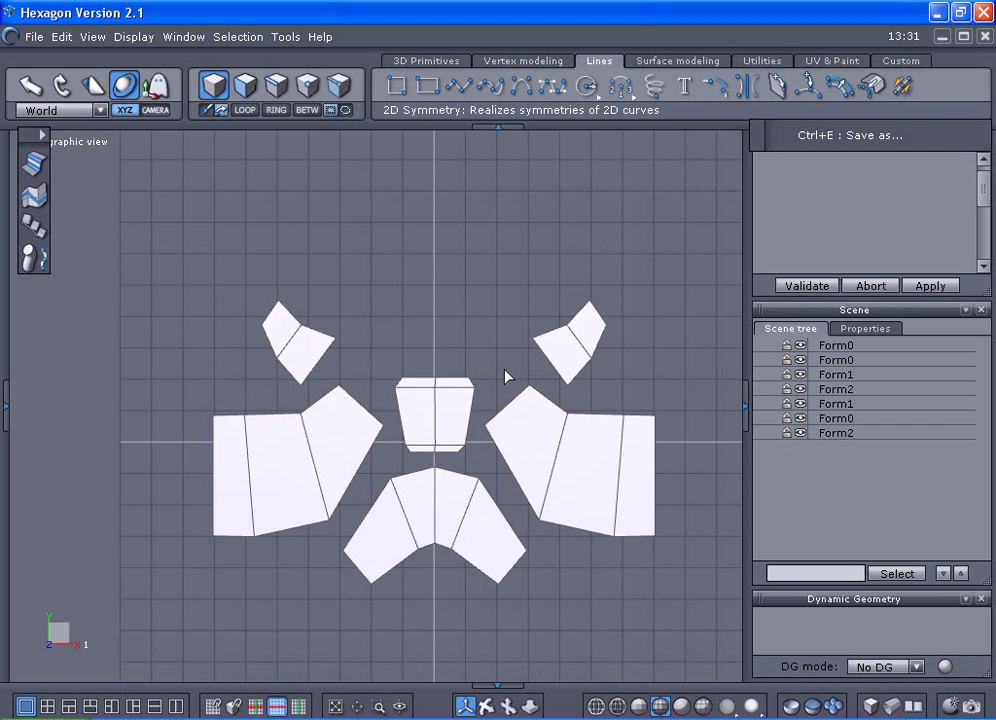
{"action": "left_click", "coordinate": [818, 346]}
{"action": "key", "text": "ctrl+a"}
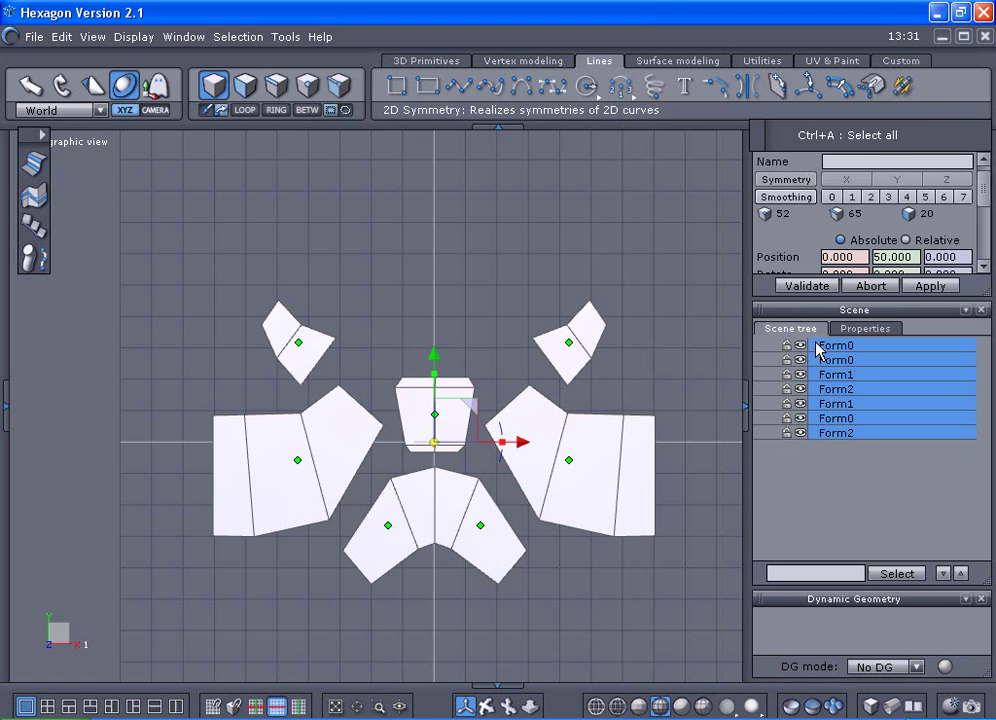
{"action": "left_click", "coordinate": [684, 62]}
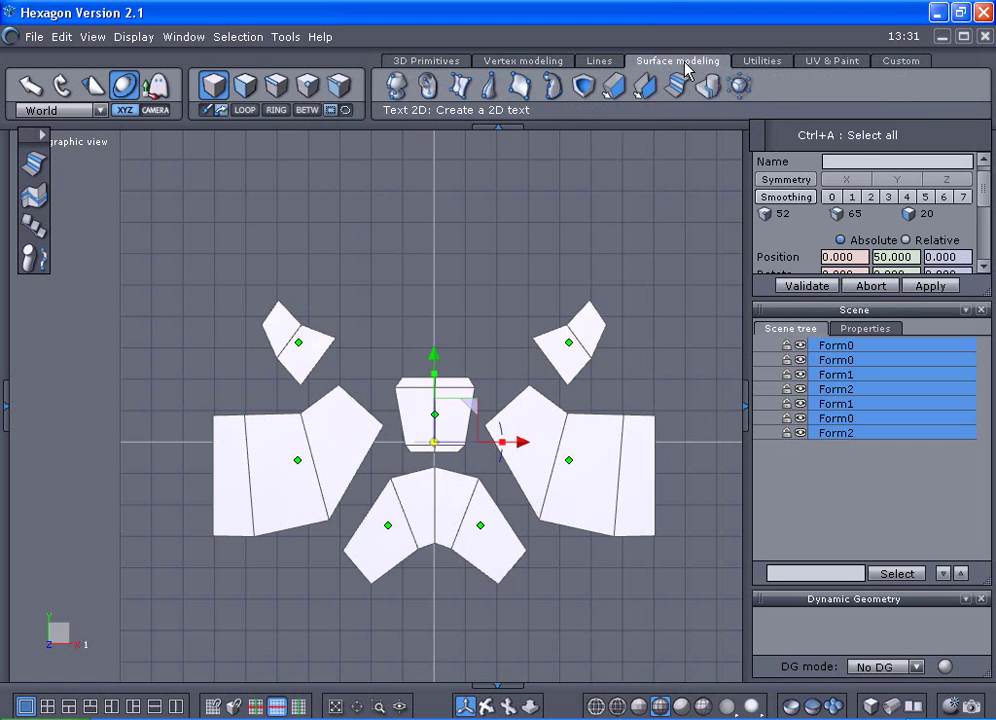
{"action": "left_click", "coordinate": [708, 88]}
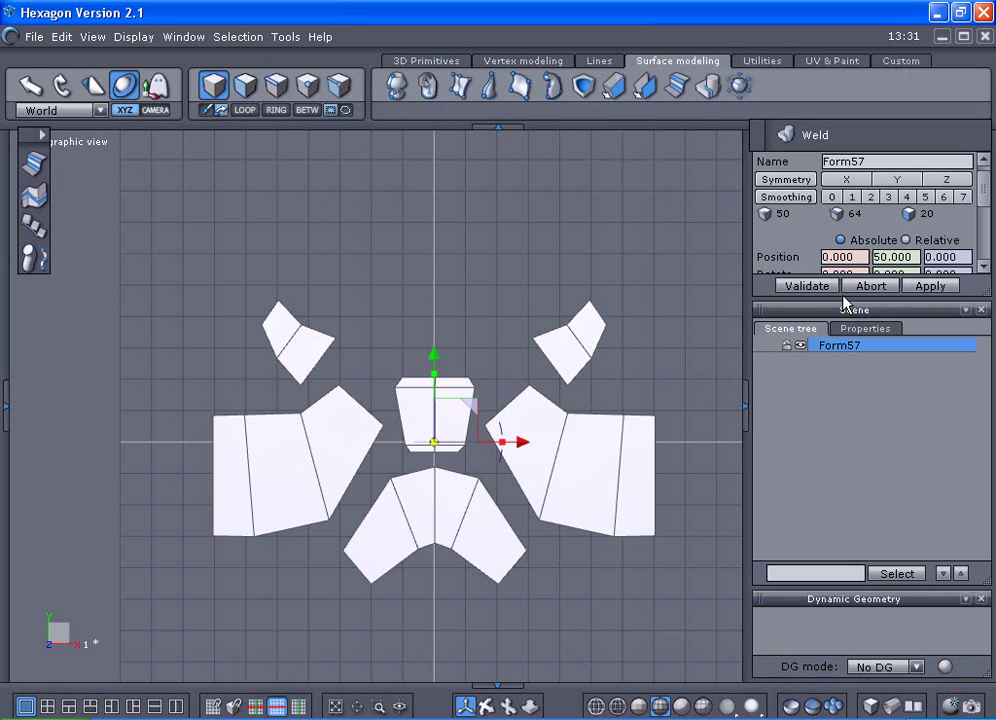
- Scale the welded object down uniformly to about 13.9 by 8.9 units
{"action": "left_click_drag", "start_coordinate": [845, 305], "coordinate": [845, 500]}
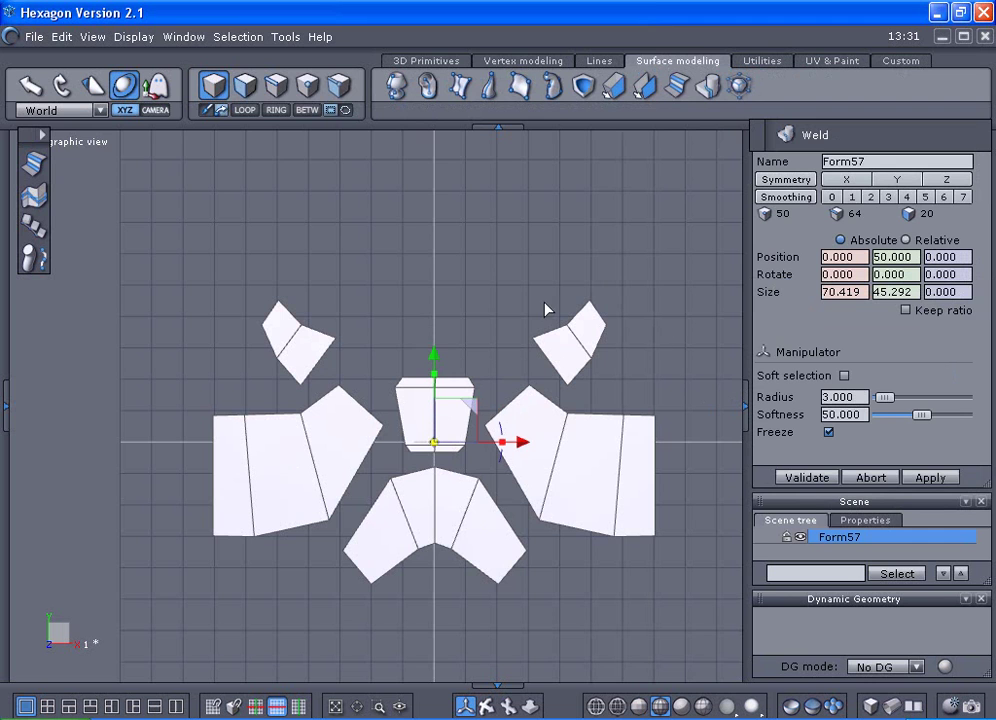
{"action": "left_click_drag", "start_coordinate": [434, 442], "coordinate": [500, 690]}
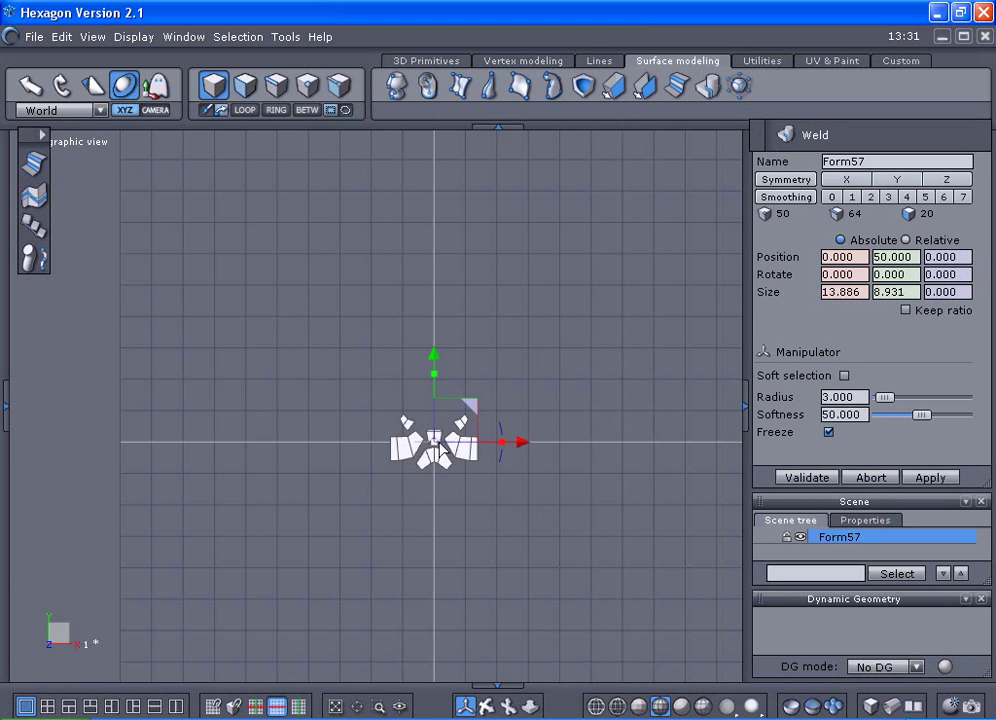
- Scale the welded plate object down uniformly to about 10 by 6.4 units and switch to the right view
{"action": "left_click_drag", "start_coordinate": [434, 443], "coordinate": [438, 500]}
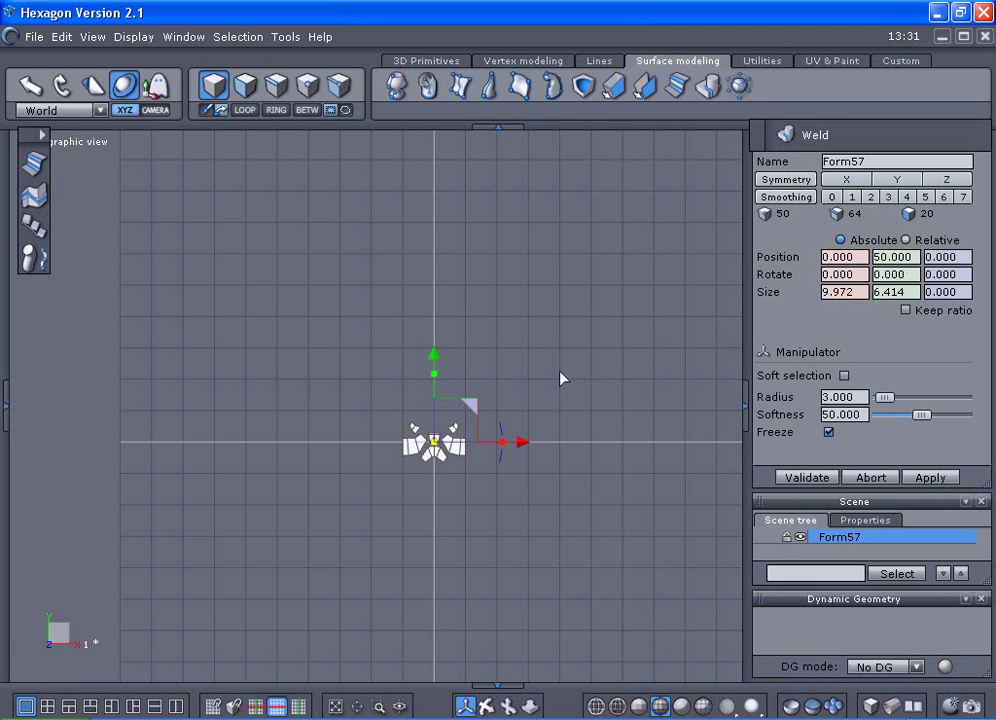
{"action": "key", "text": "6"}
{"action": "scroll", "coordinate": [471, 373], "scroll_direction": "down", "scroll_amount": 3}
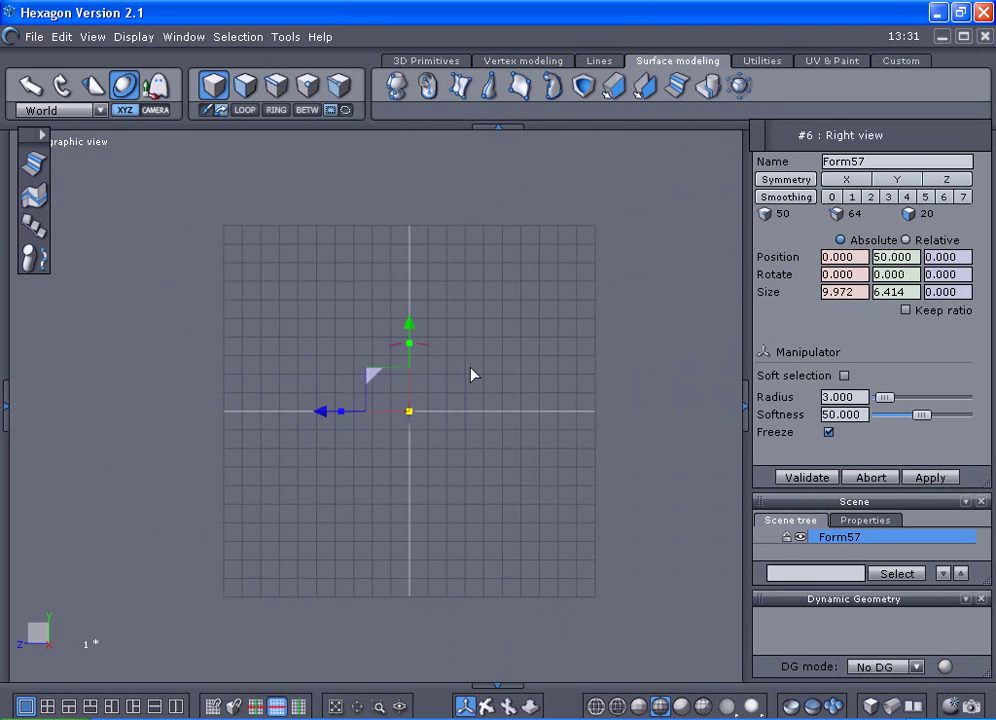
{"action": "middle_click_drag", "start_coordinate": [471, 373], "coordinate": [537, 378]}
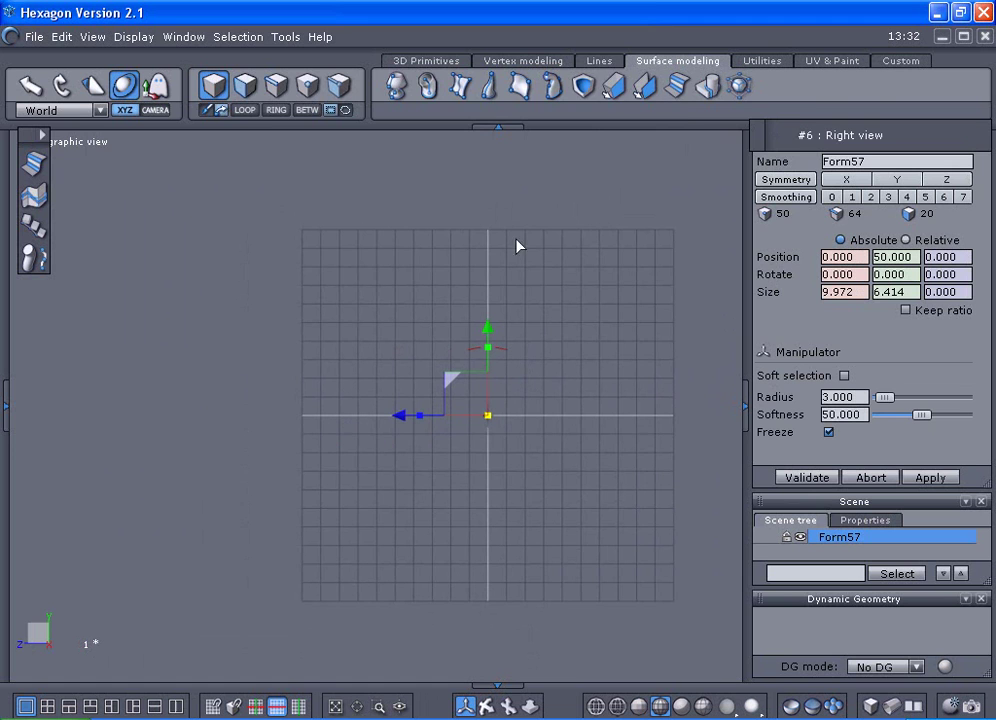
- Draw a 50-point circle from its center at the middle of the grid, with a radius of about 44.3 units
{"action": "left_click", "coordinate": [599, 61]}
{"action": "left_click_drag", "start_coordinate": [588, 95], "coordinate": [589, 124]}
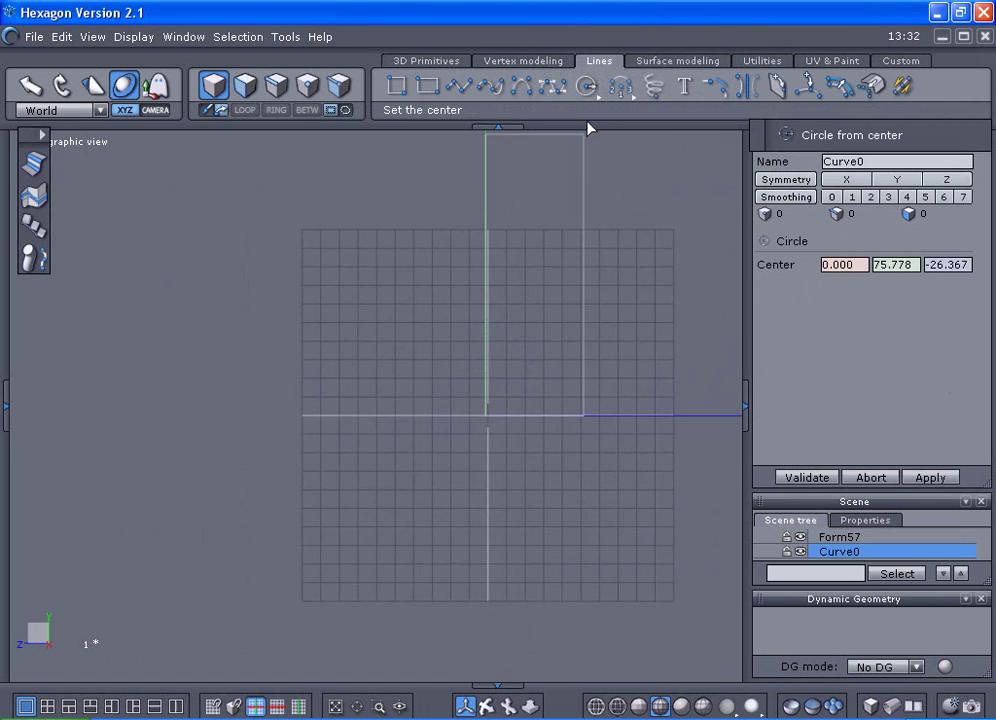
{"action": "left_click", "coordinate": [490, 419]}
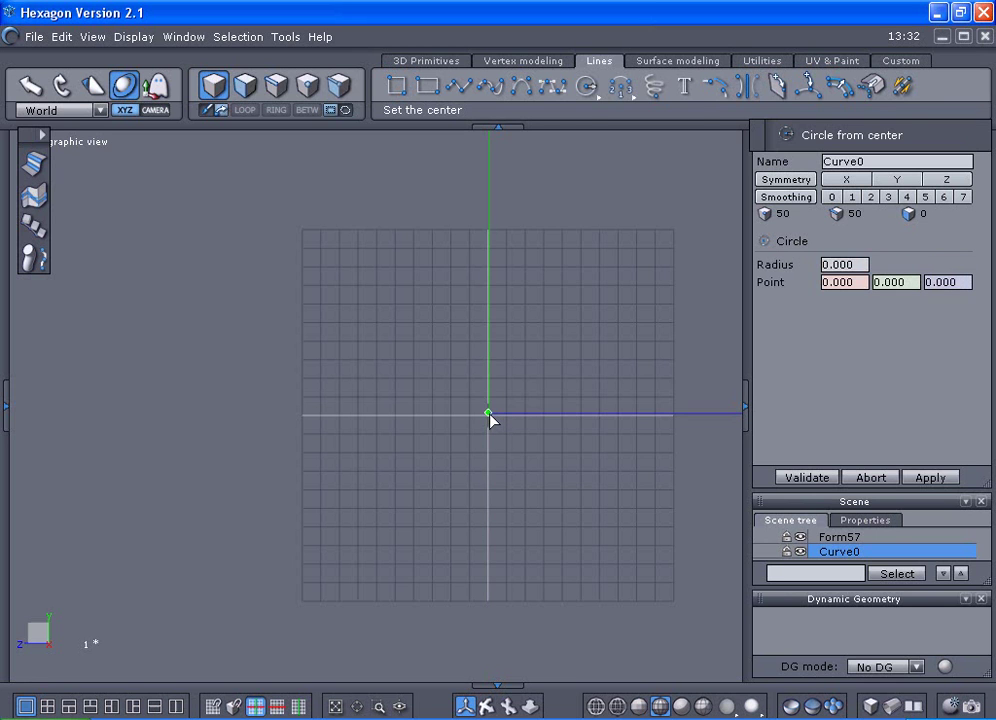
{"action": "left_click", "coordinate": [612, 308]}
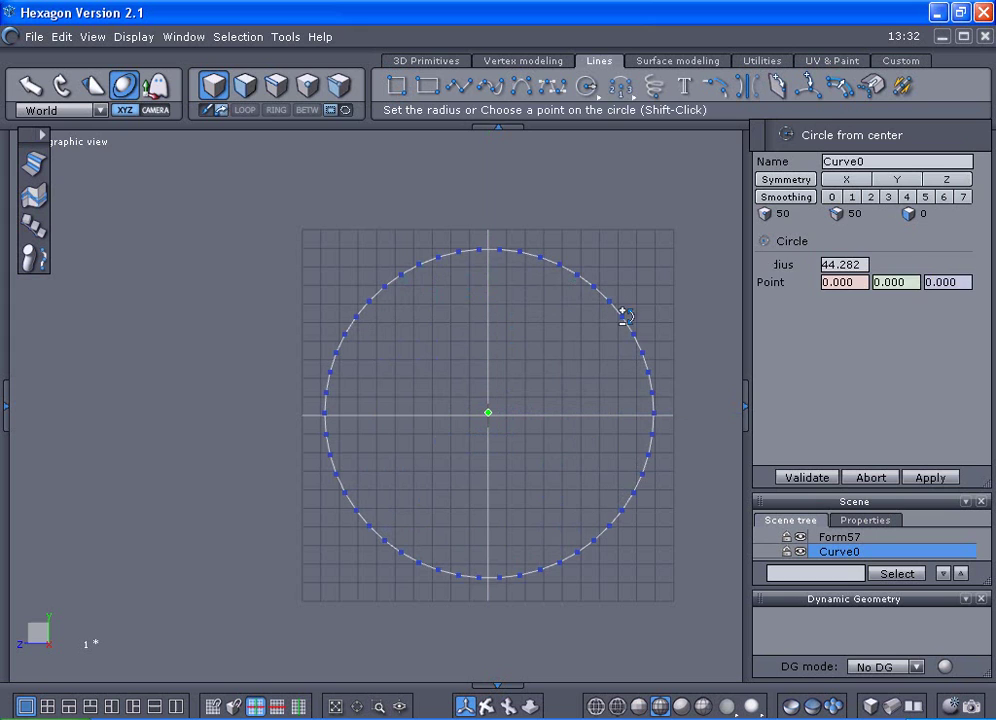
{"action": "left_click", "coordinate": [620, 312]}
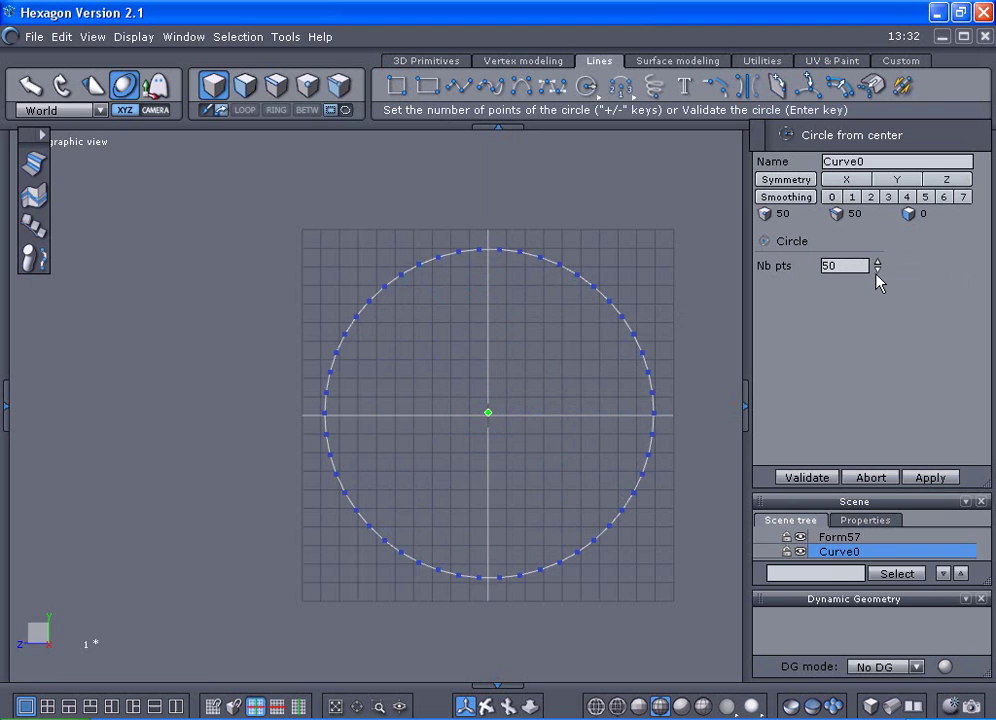
{"action": "left_click", "coordinate": [803, 480]}
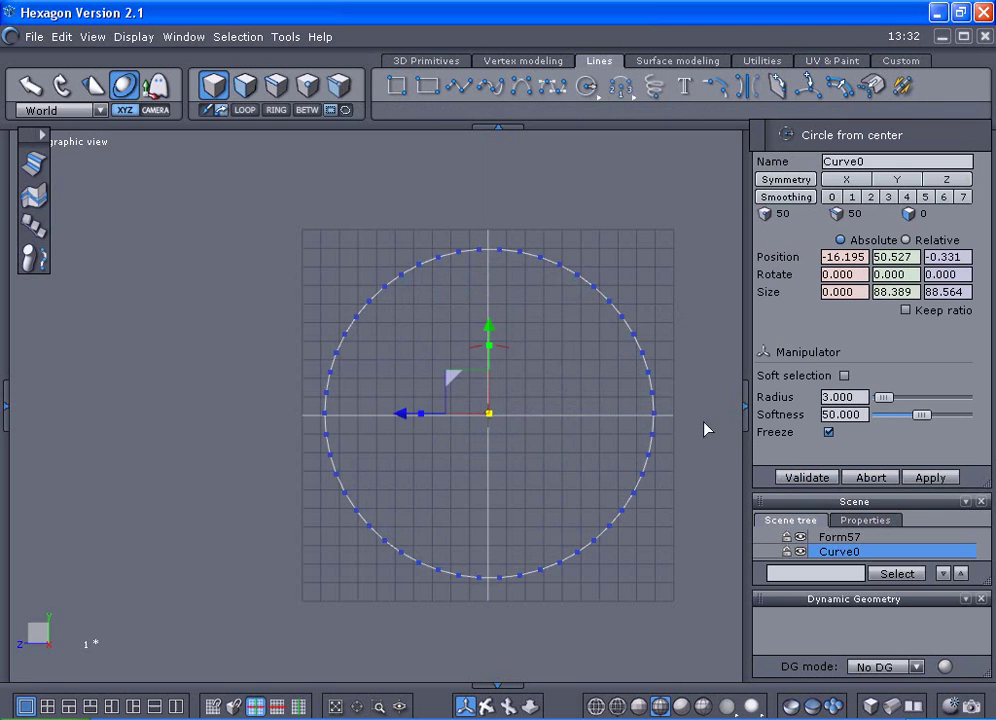
- In the front view, position the circle at X 0, Y 50, Z 0 so it is centered on the plates
{"action": "key", "text": "2"}
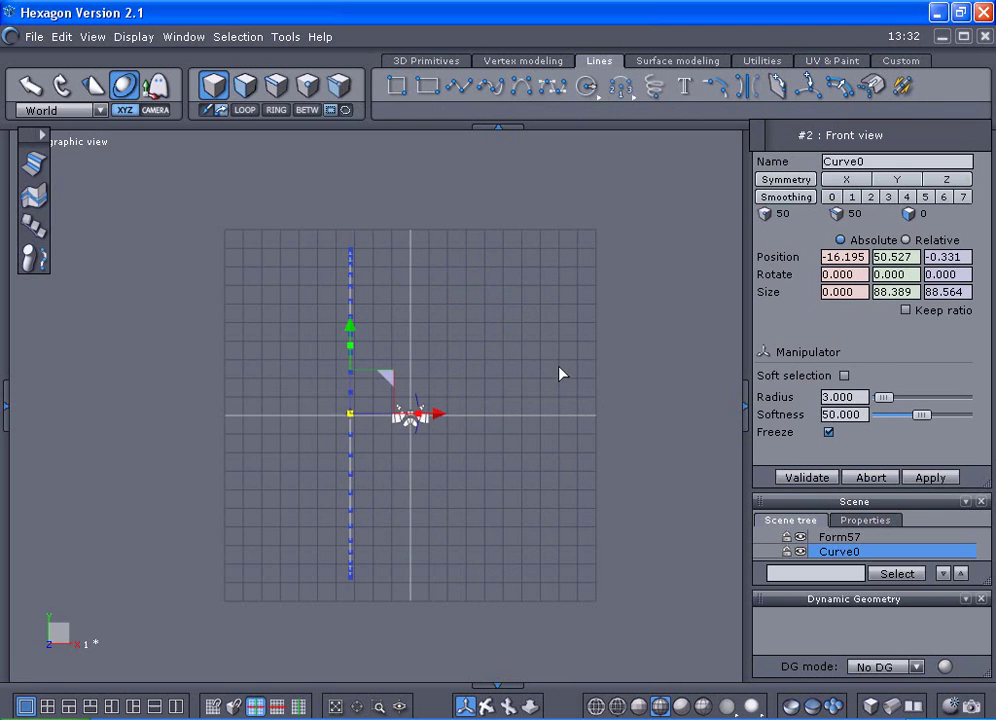
{"action": "scroll", "coordinate": [557, 372], "scroll_direction": "up", "scroll_amount": 4}
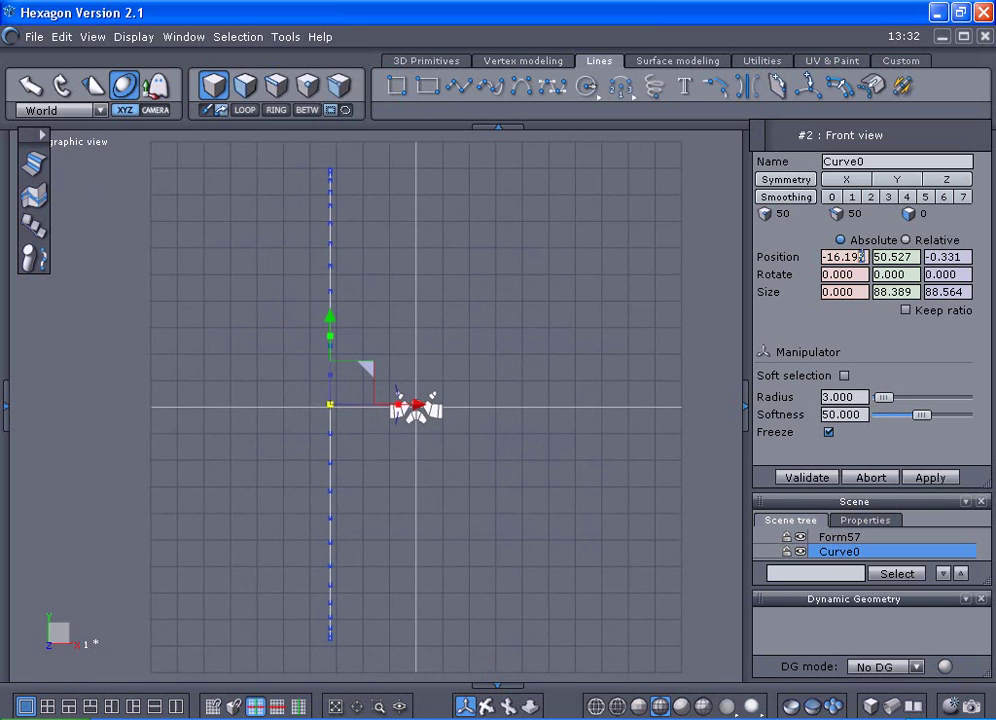
{"action": "left_click", "coordinate": [838, 257]}
{"action": "type", "text": "0"}
{"action": "key", "text": "Return"}
{"action": "left_click", "coordinate": [948, 257]}
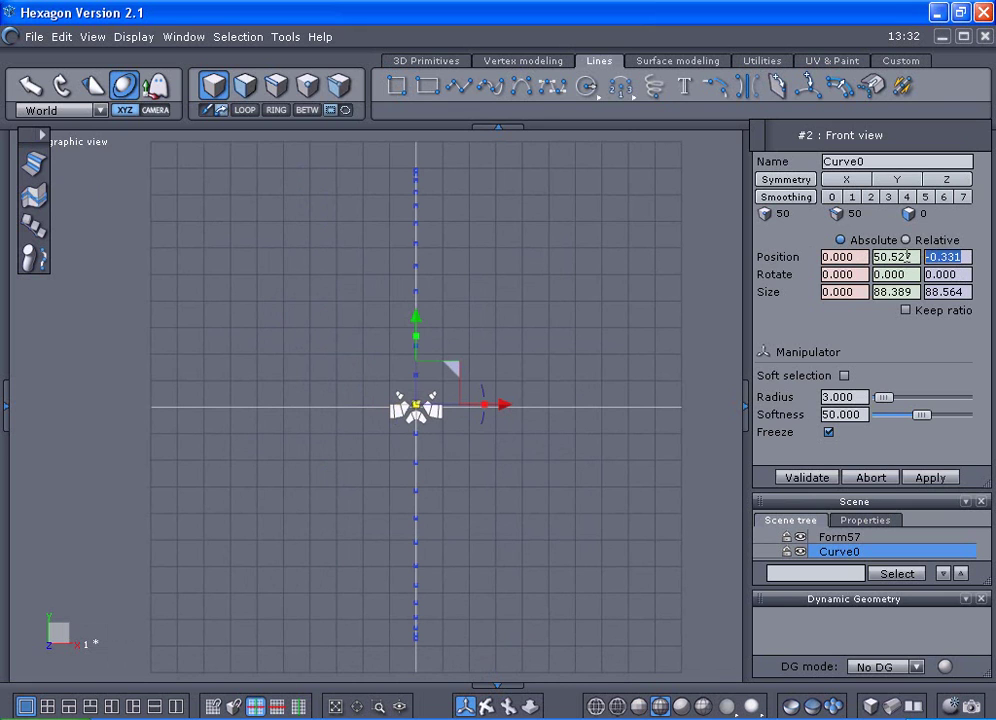
{"action": "key", "text": "BackSpace"}
{"action": "left_click", "coordinate": [891, 256]}
{"action": "left_click_drag", "start_coordinate": [913, 257], "coordinate": [875, 257]}
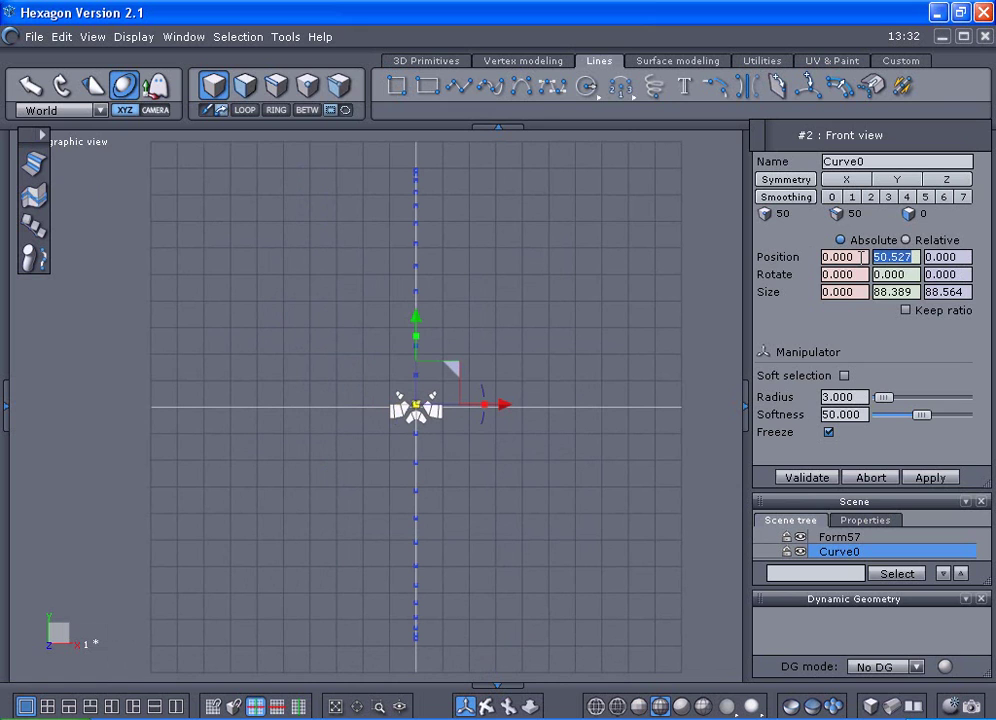
{"action": "type", "text": "50"}
{"action": "key", "text": "Return"}
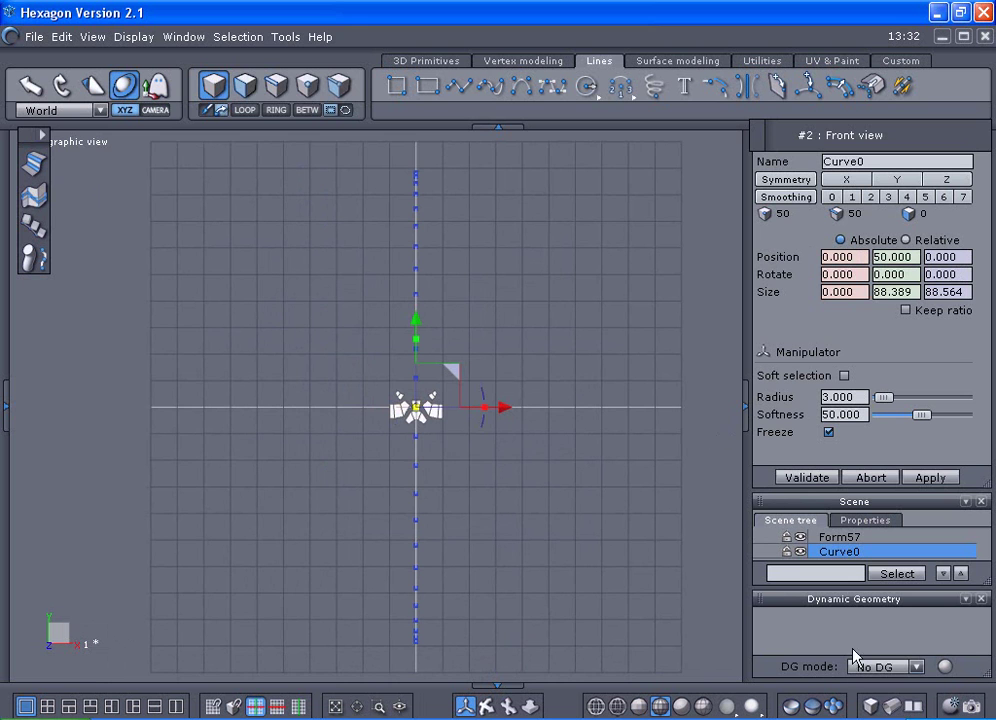
- In perspective view, repeat the welded plates along the circle using Copy on a support with clones and layout mode 3
{"action": "left_click", "coordinate": [905, 706]}
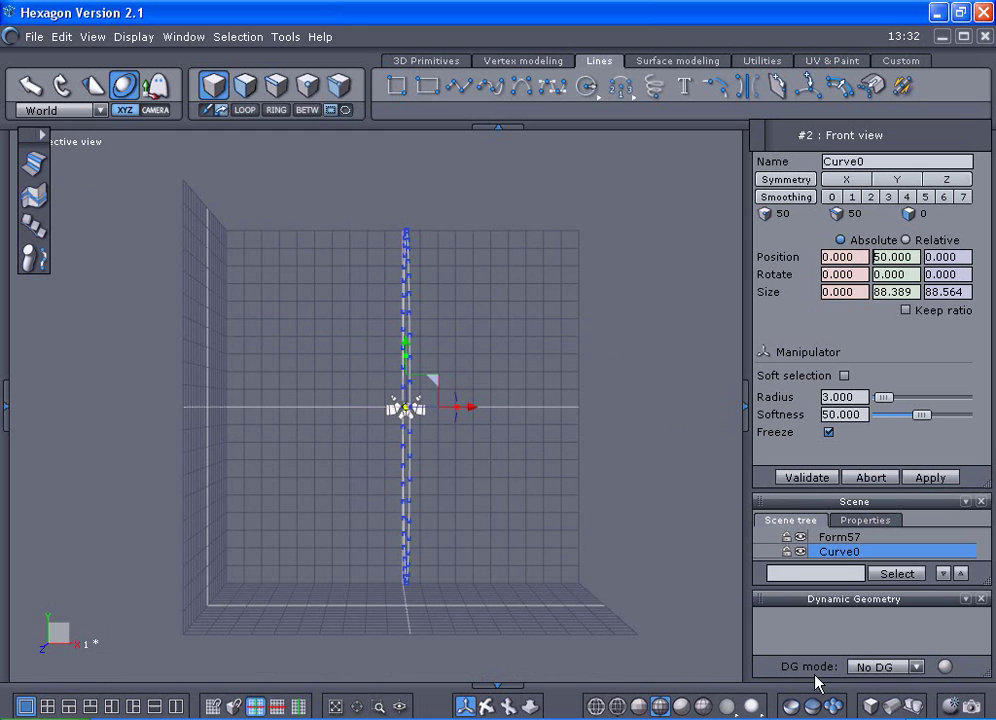
{"action": "key", "text": "5"}
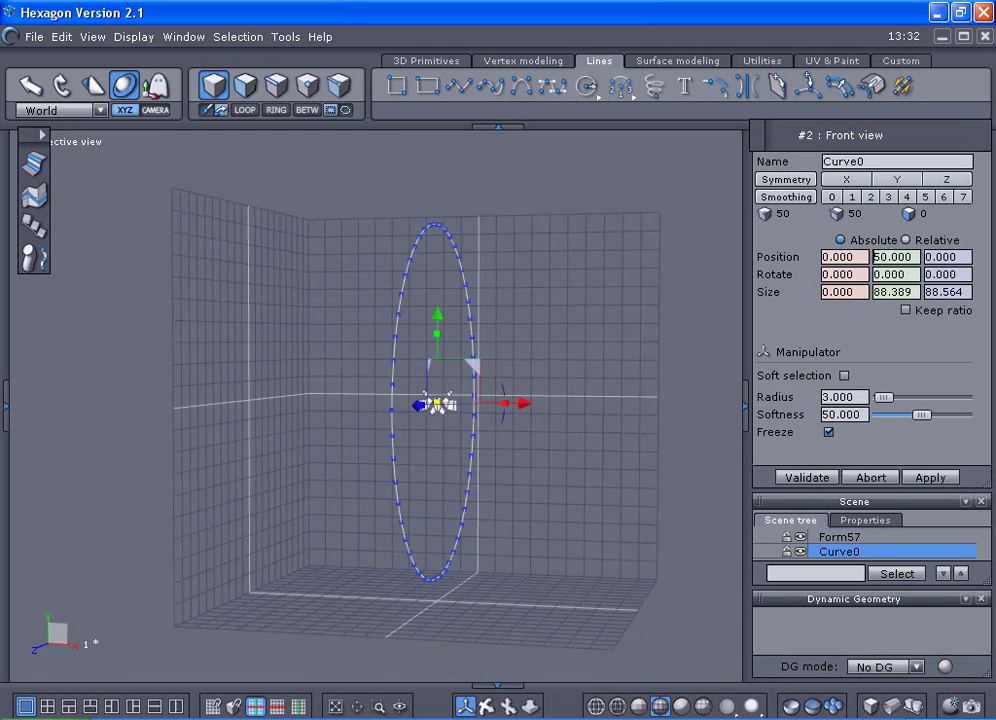
{"action": "middle_click_drag", "start_coordinate": [570, 462], "coordinate": [511, 507]}
{"action": "scroll", "coordinate": [509, 462], "scroll_direction": "up", "scroll_amount": 2}
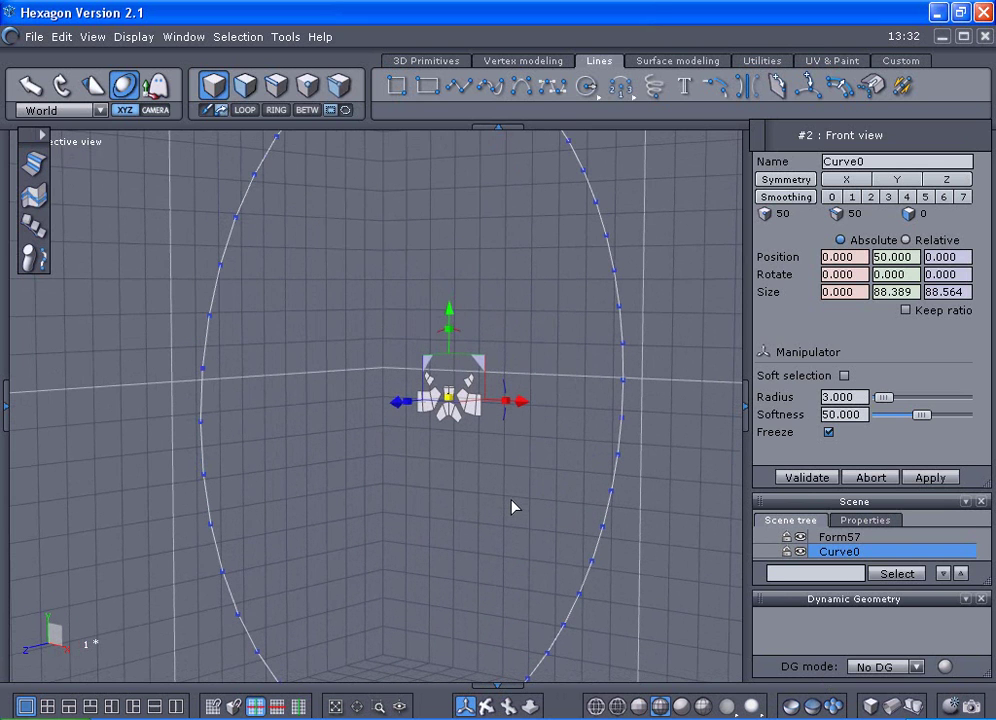
{"action": "left_click", "coordinate": [830, 538]}
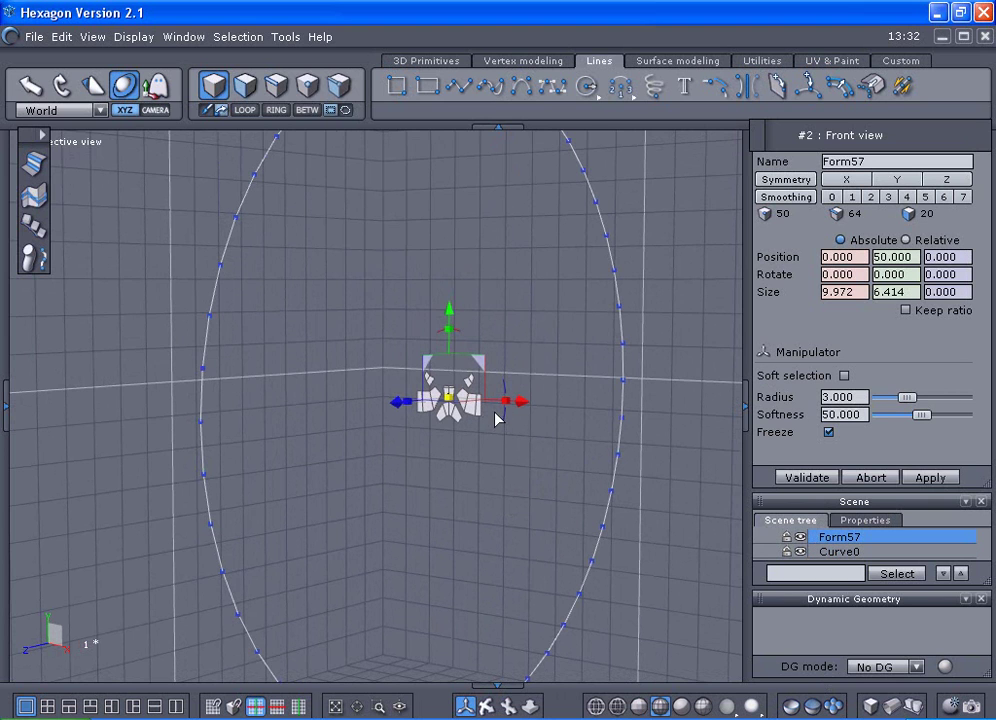
{"action": "left_click", "coordinate": [33, 231]}
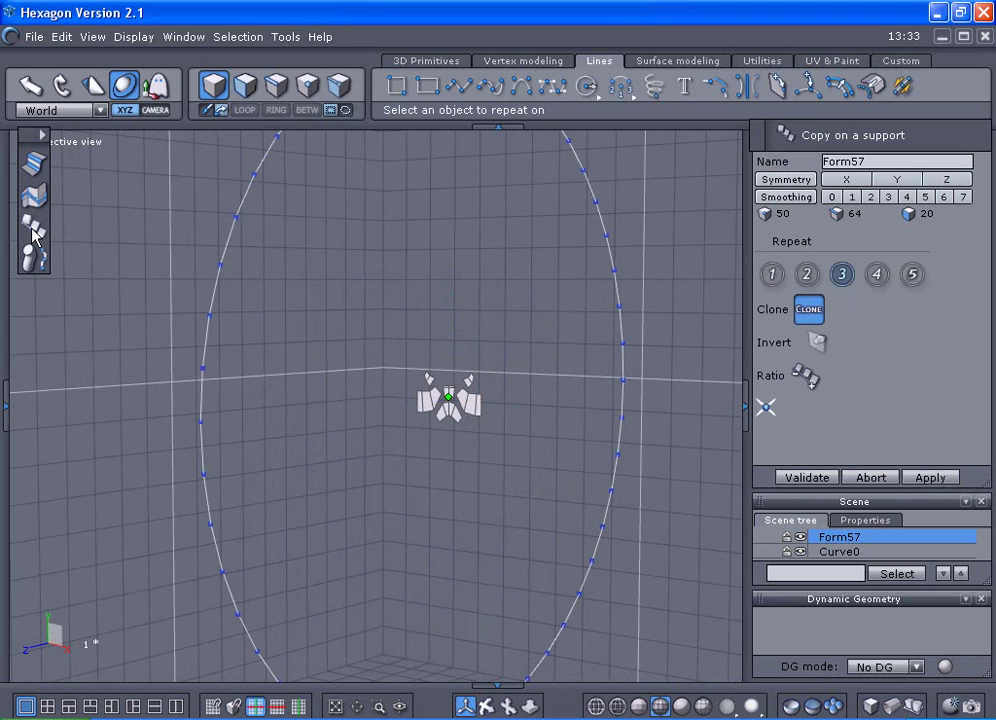
{"action": "left_click", "coordinate": [809, 310]}
{"action": "left_click", "coordinate": [202, 425]}
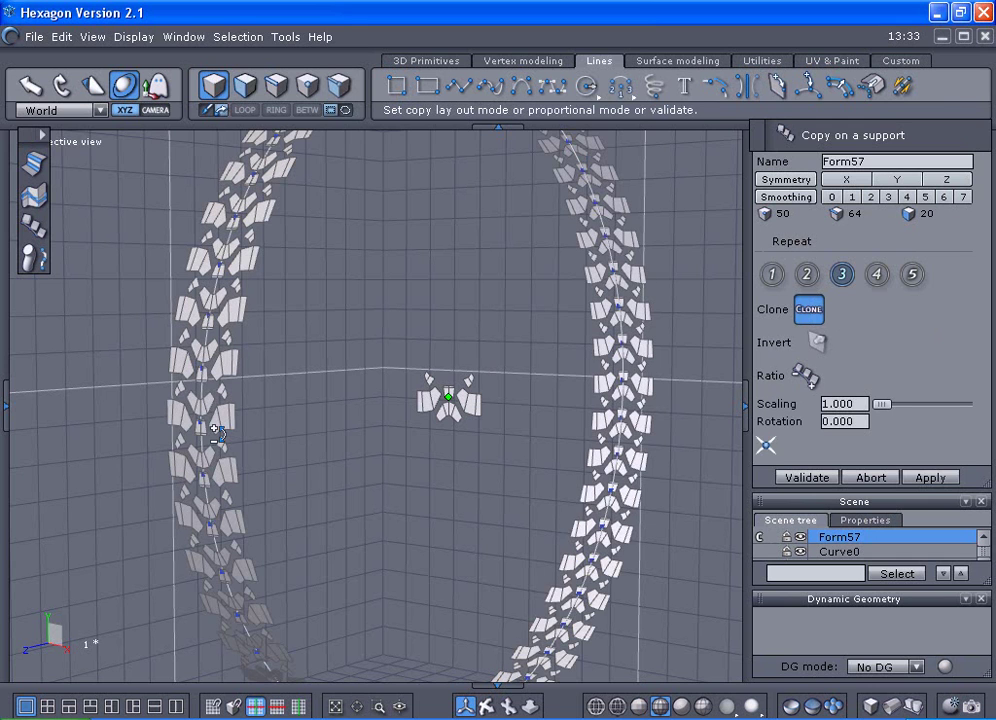
{"action": "left_click", "coordinate": [802, 479]}
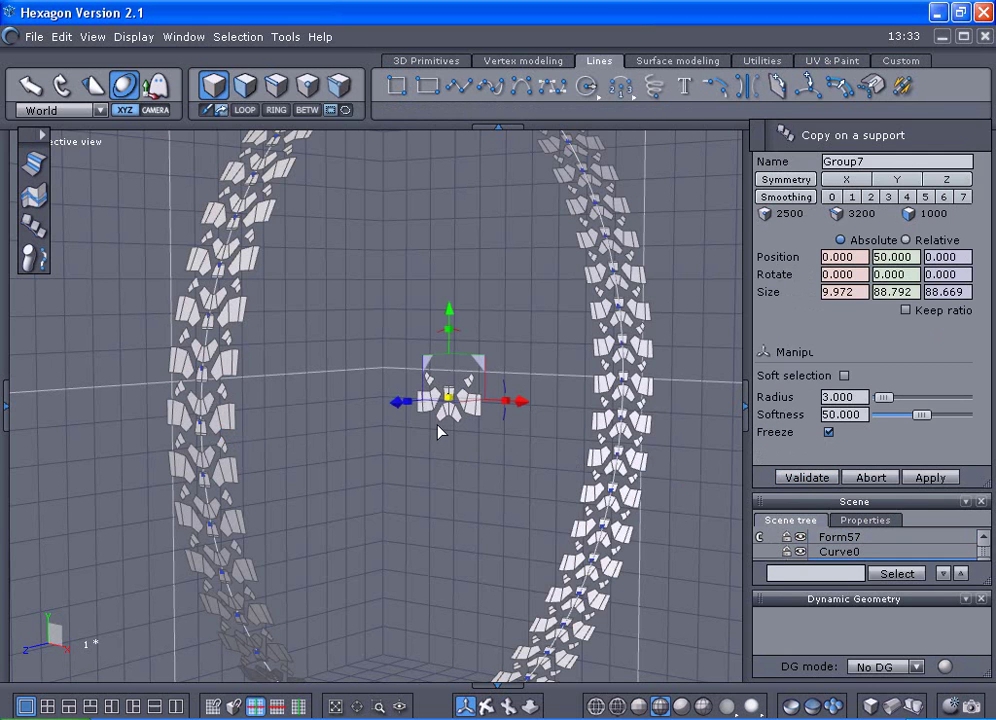
{"action": "left_click_drag", "start_coordinate": [446, 311], "coordinate": [446, 320]}
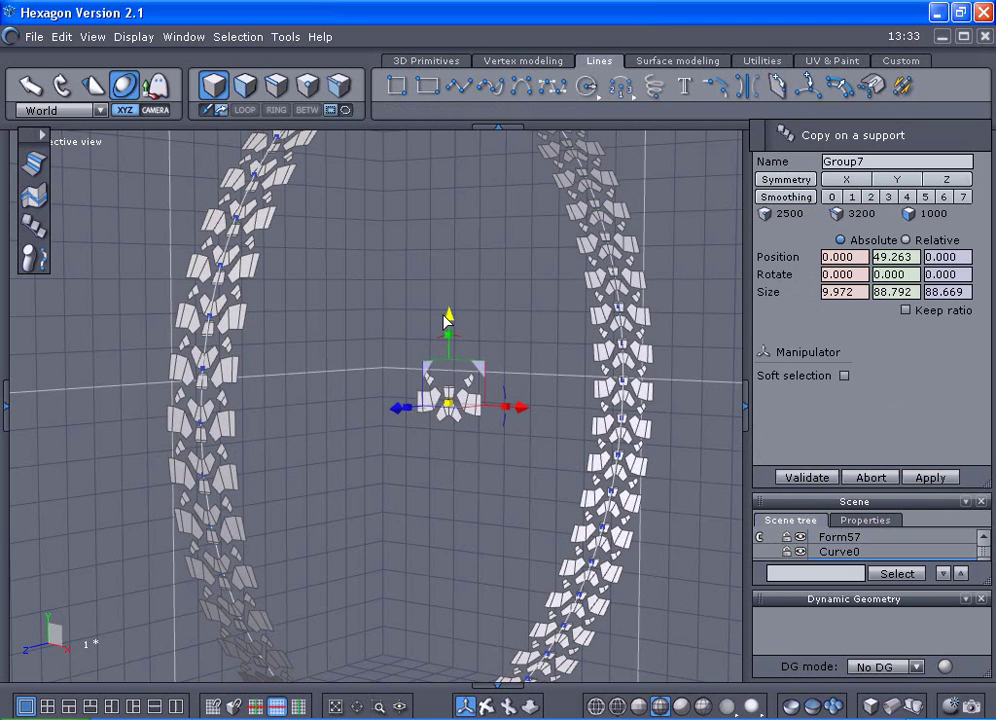
{"action": "key", "text": "ctrl+z"}
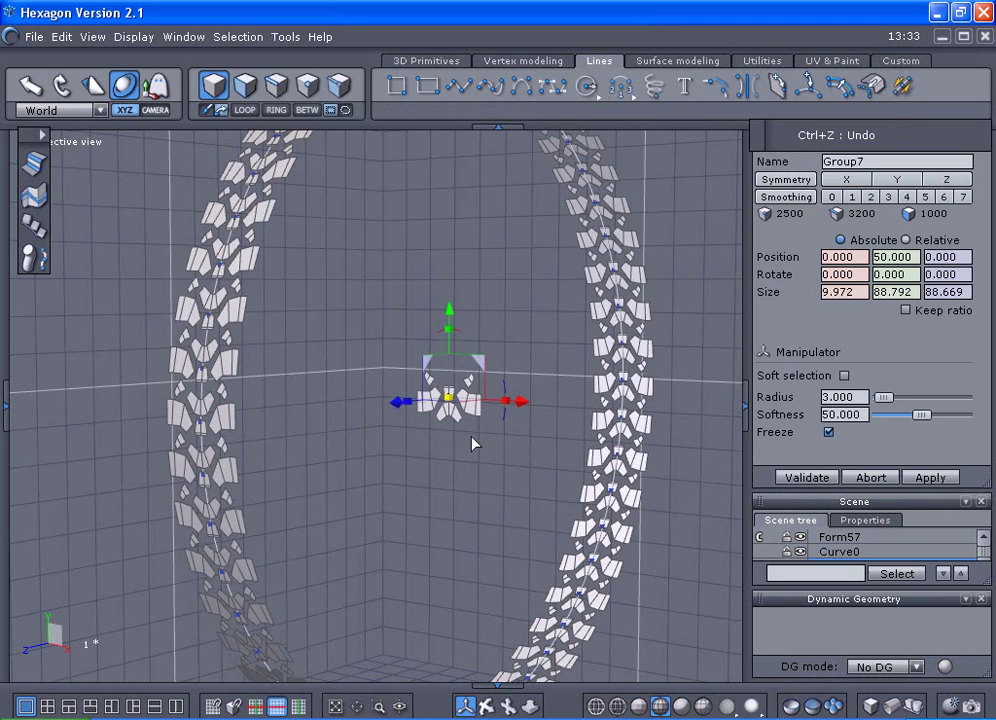
- Select all faces of the central original plates and extrude them about 1.27 units along negative Z
{"action": "left_click", "coordinate": [456, 425]}
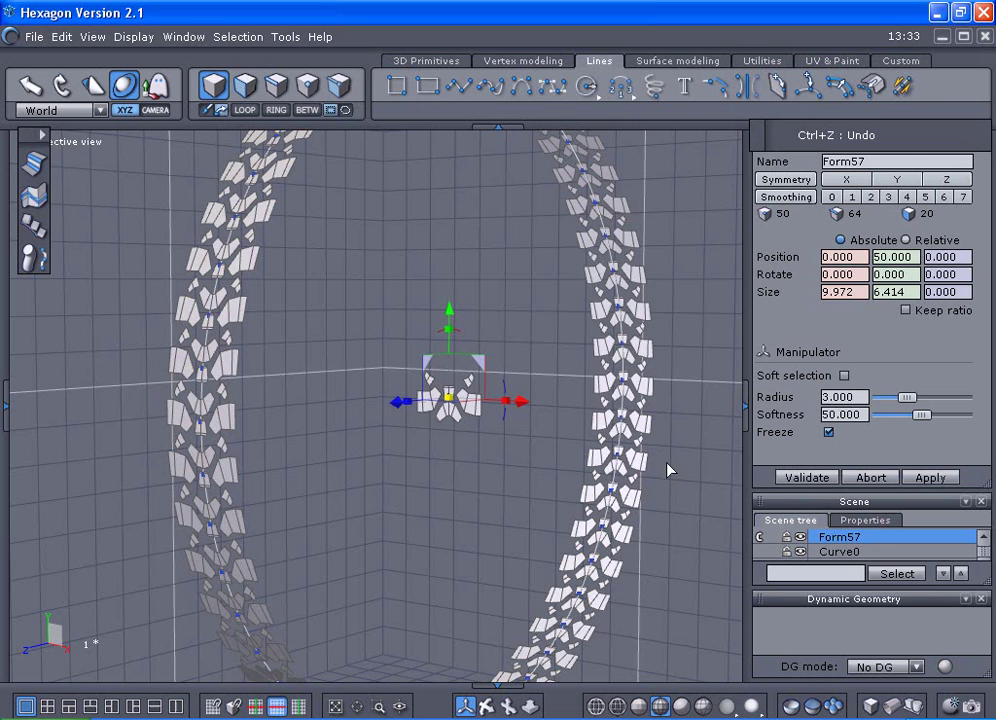
{"action": "scroll", "coordinate": [436, 418], "scroll_direction": "up", "scroll_amount": 2}
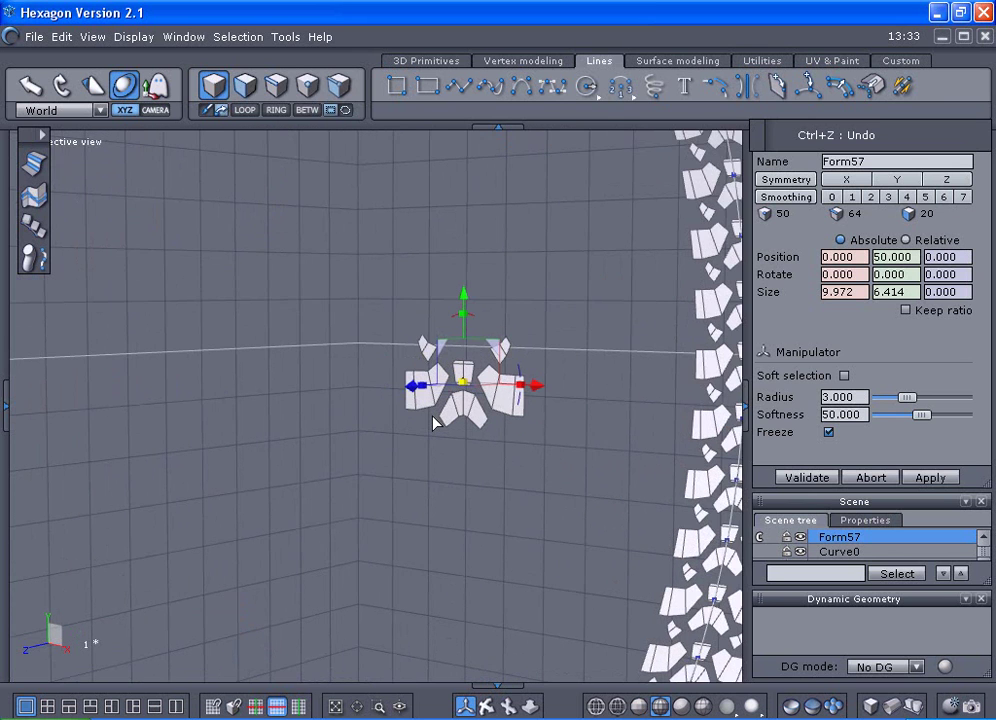
{"action": "scroll", "coordinate": [434, 423], "scroll_direction": "down", "scroll_amount": 2}
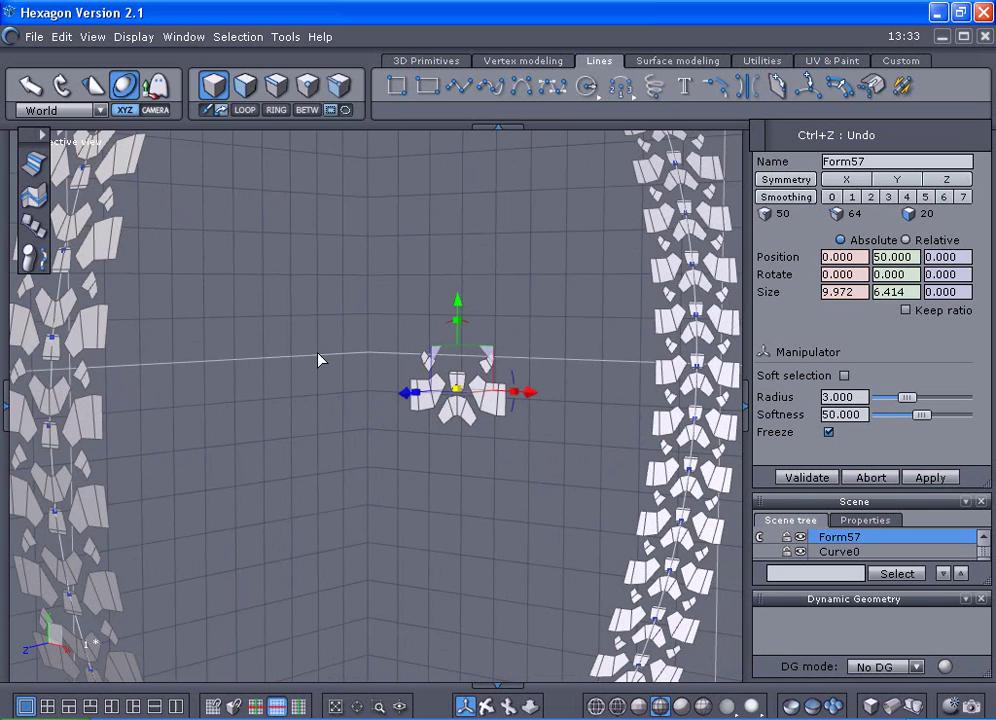
{"action": "left_click", "coordinate": [247, 89]}
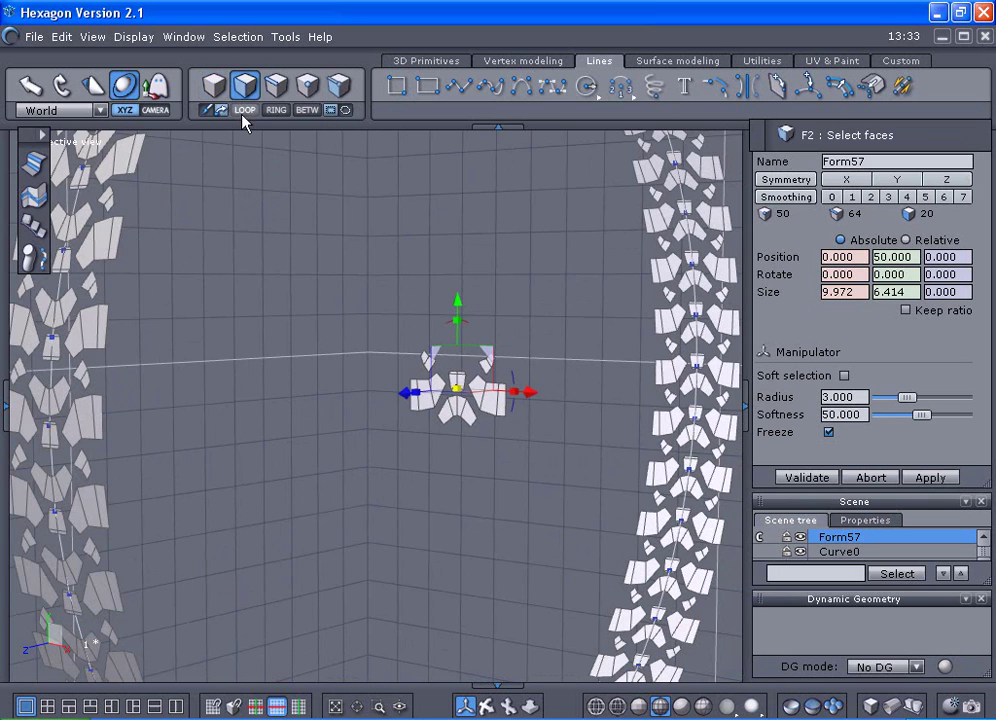
{"action": "key", "text": "ctrl+a"}
{"action": "scroll", "coordinate": [250, 152], "scroll_direction": "down", "scroll_amount": 1}
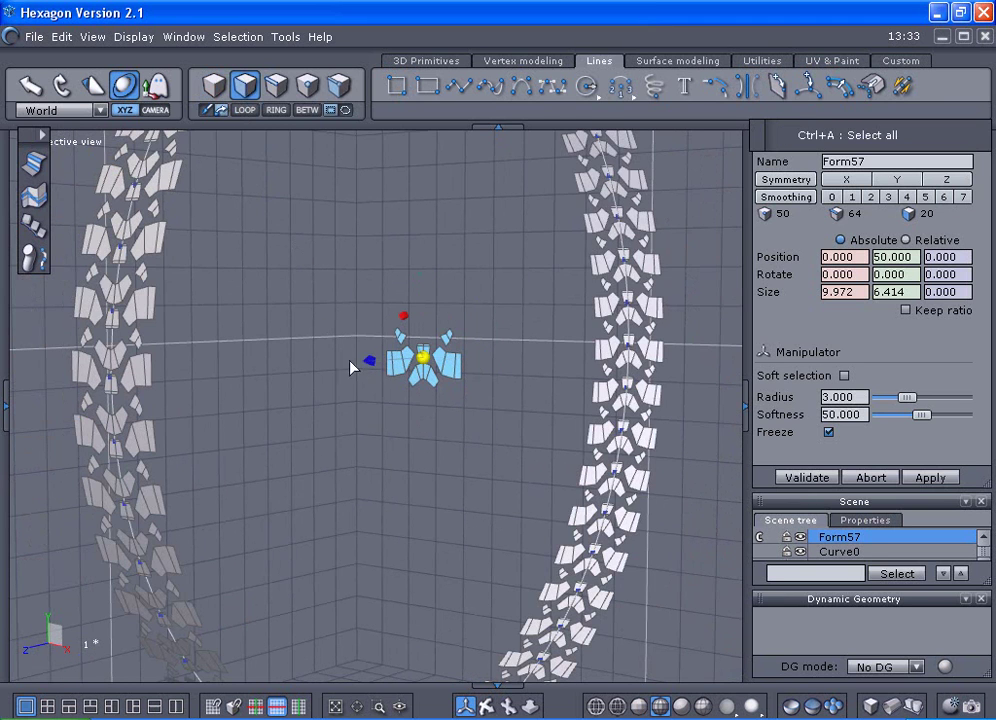
{"action": "left_click_drag", "start_coordinate": [368, 360], "coordinate": [374, 358], "text": "shift"}
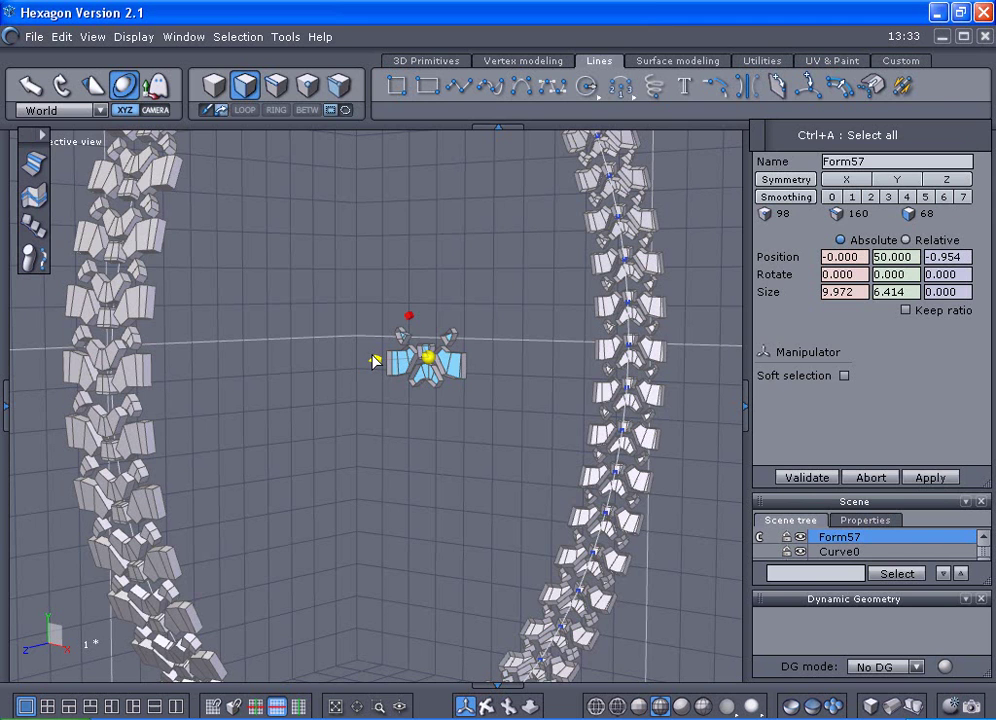
{"action": "left_click_drag", "start_coordinate": [374, 360], "coordinate": [376, 361], "text": "shift"}
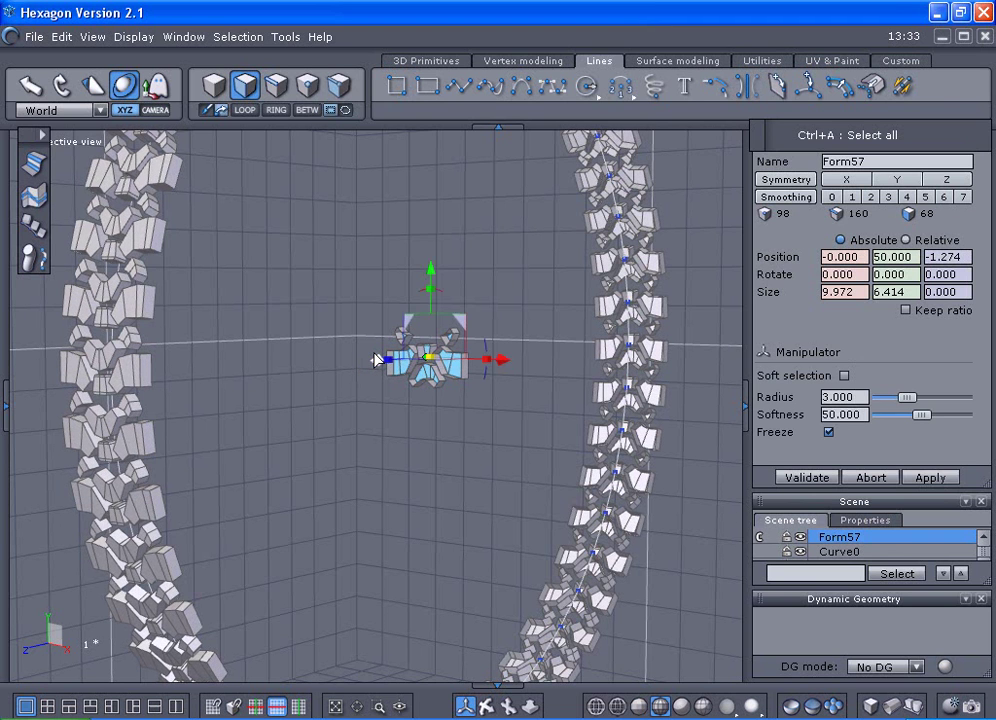
{"action": "scroll", "coordinate": [376, 361], "scroll_direction": "up", "scroll_amount": 1}
{"action": "scroll", "coordinate": [385, 358], "scroll_direction": "down", "scroll_amount": 2}
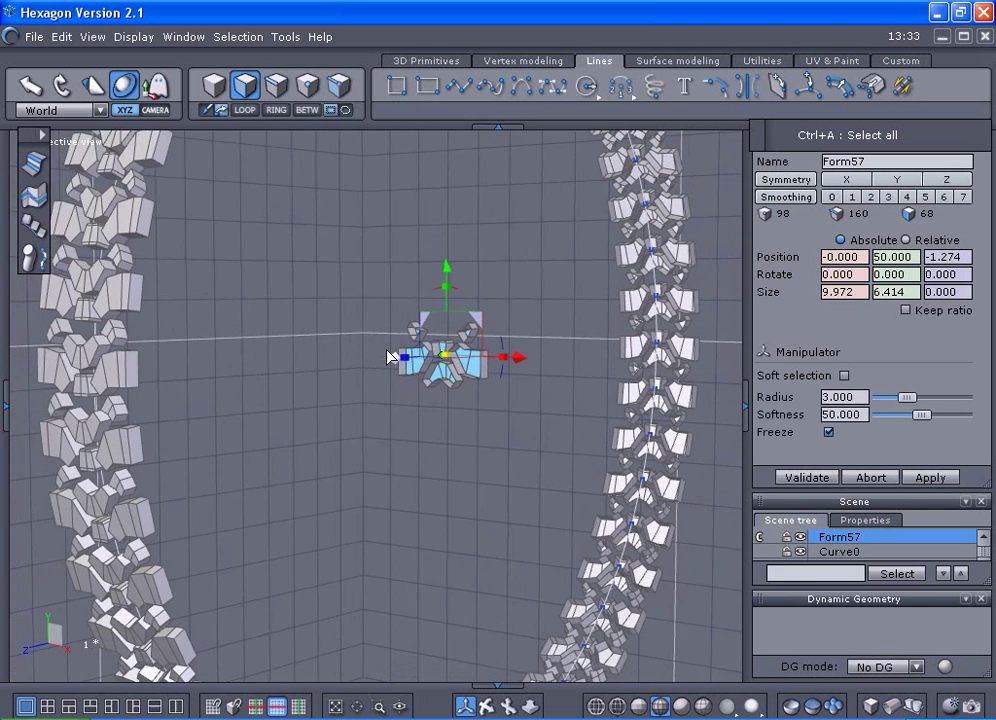
{"action": "scroll", "coordinate": [455, 335], "scroll_direction": "up", "scroll_amount": 1}
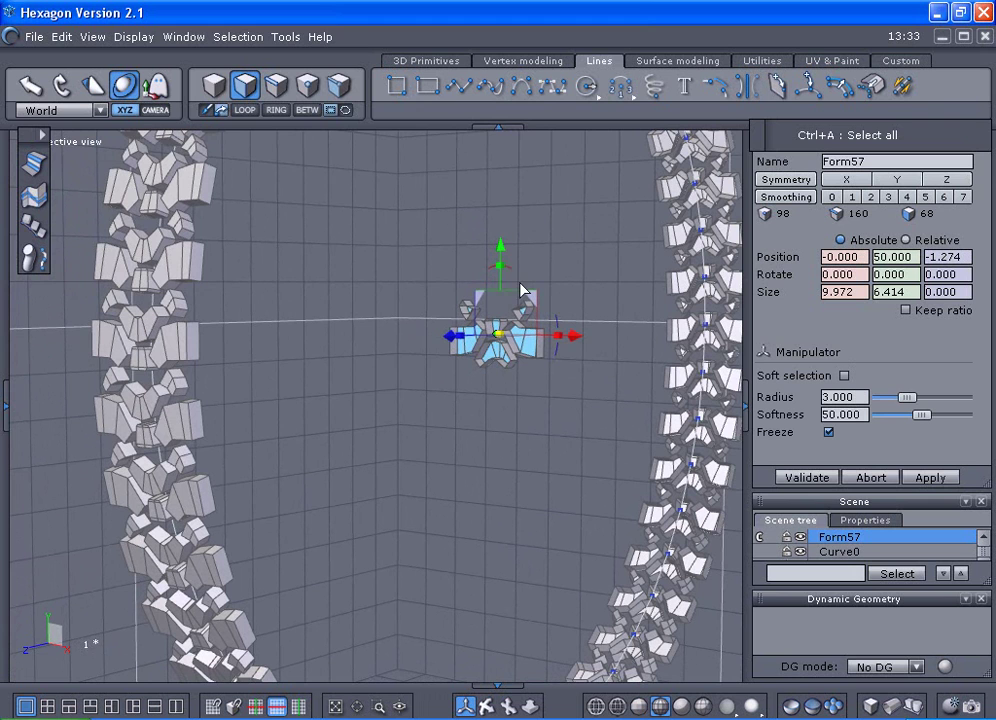
- Return to object selection, rotate the central original object 180° about X, and enable its X symmetry
{"action": "key", "text": "F1"}
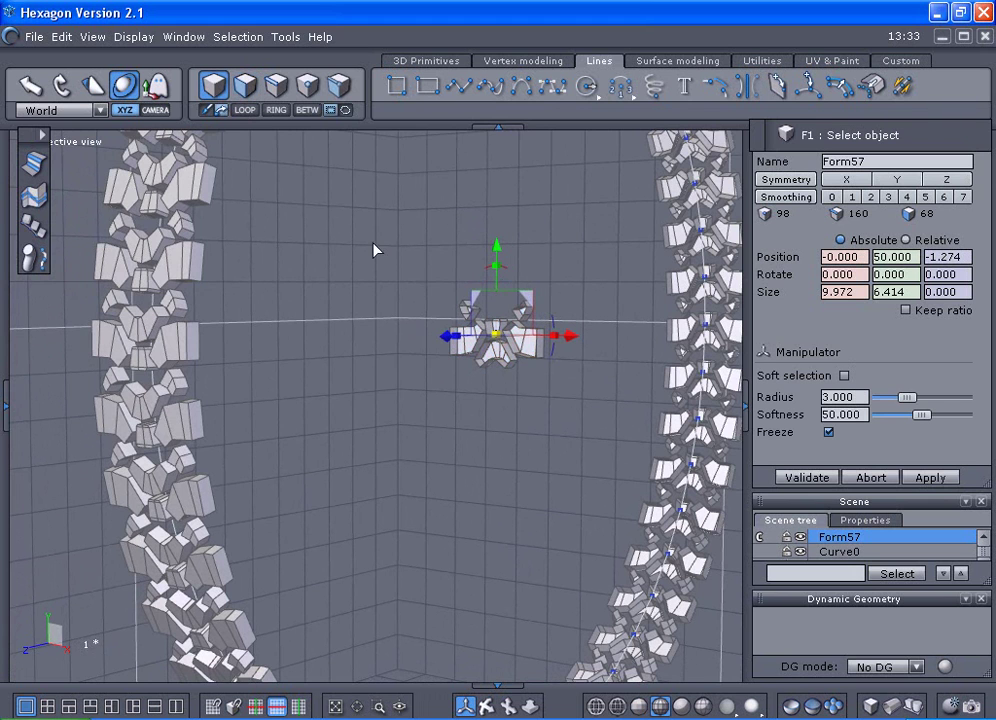
{"action": "left_click_drag", "start_coordinate": [488, 270], "coordinate": [509, 391]}
{"action": "scroll", "coordinate": [507, 383], "scroll_direction": "up", "scroll_amount": 3}
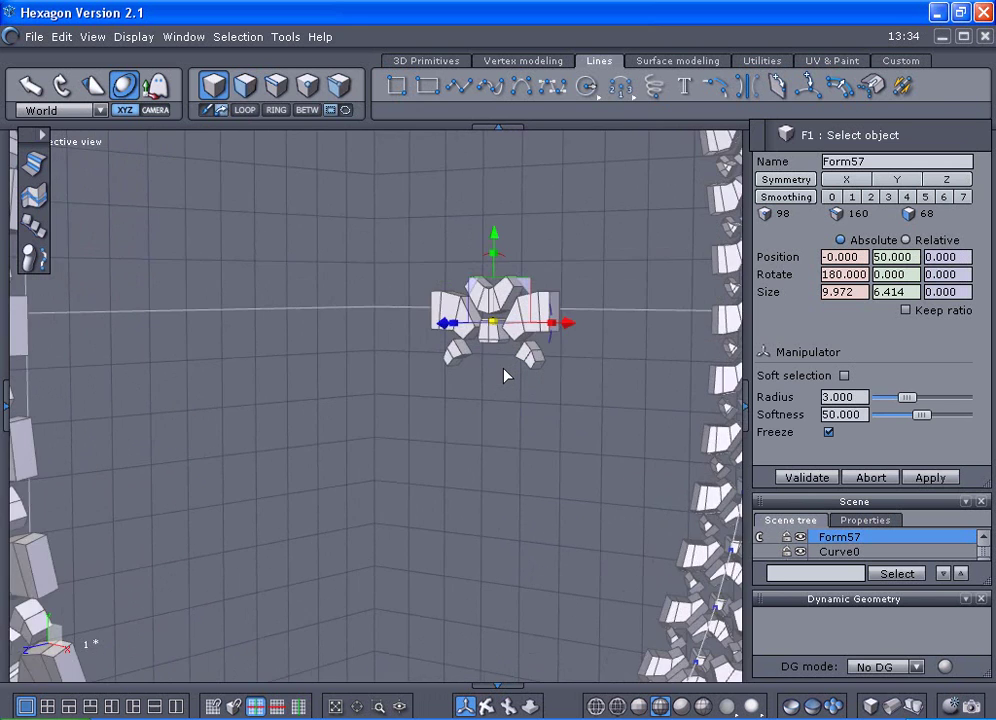
{"action": "scroll", "coordinate": [505, 375], "scroll_direction": "down", "scroll_amount": 2}
{"action": "middle_click_drag", "start_coordinate": [504, 376], "coordinate": [481, 394]}
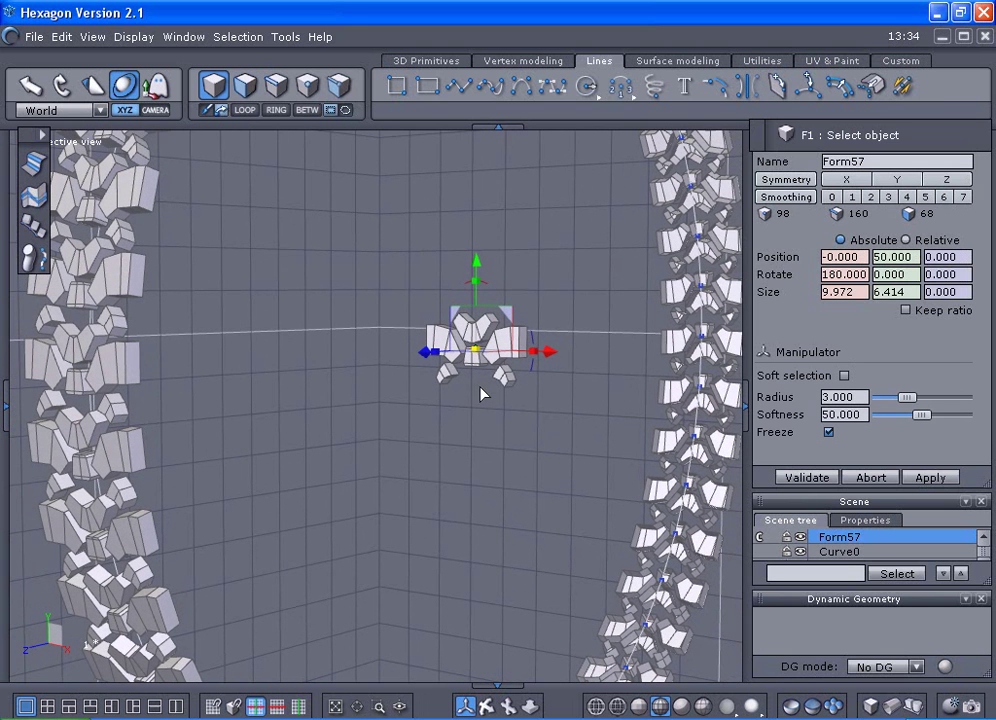
{"action": "left_click", "coordinate": [843, 182]}
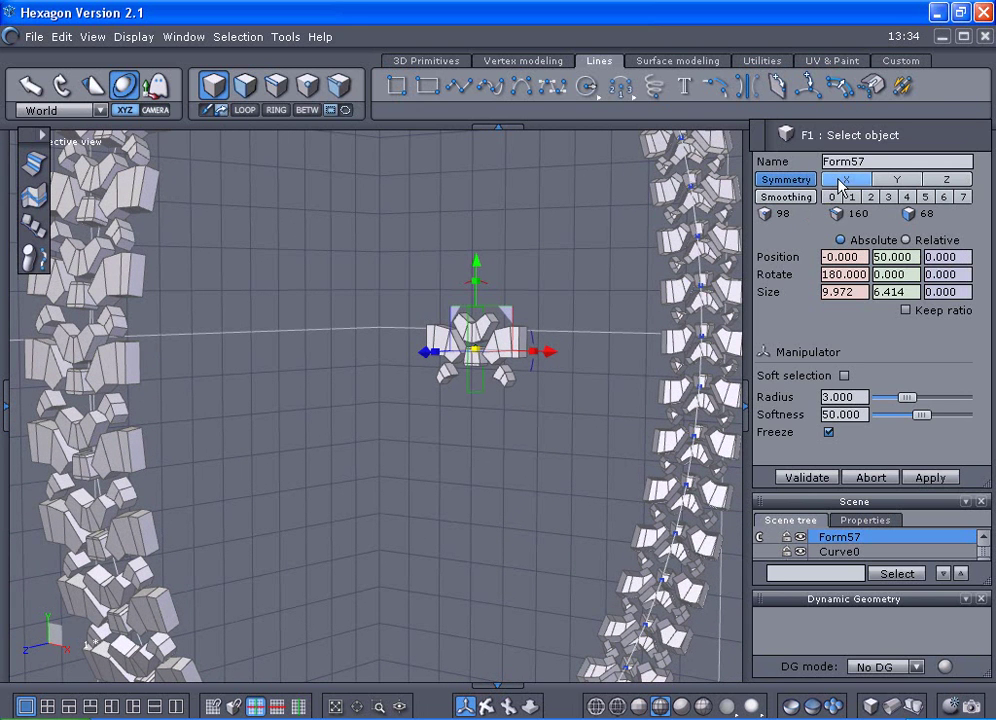
- Widen the central tread block symmetrically by moving its outer side edge outward to about X 8.41
{"action": "left_click", "coordinate": [281, 90]}
{"action": "left_click", "coordinate": [525, 345]}
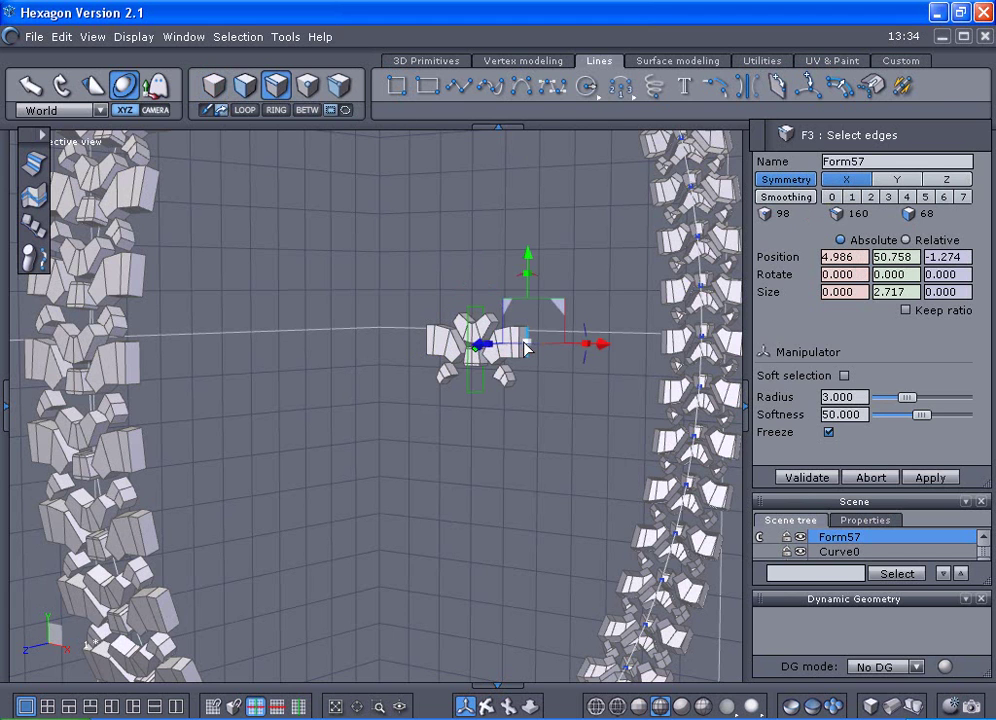
{"action": "left_click_drag", "start_coordinate": [598, 345], "coordinate": [638, 344]}
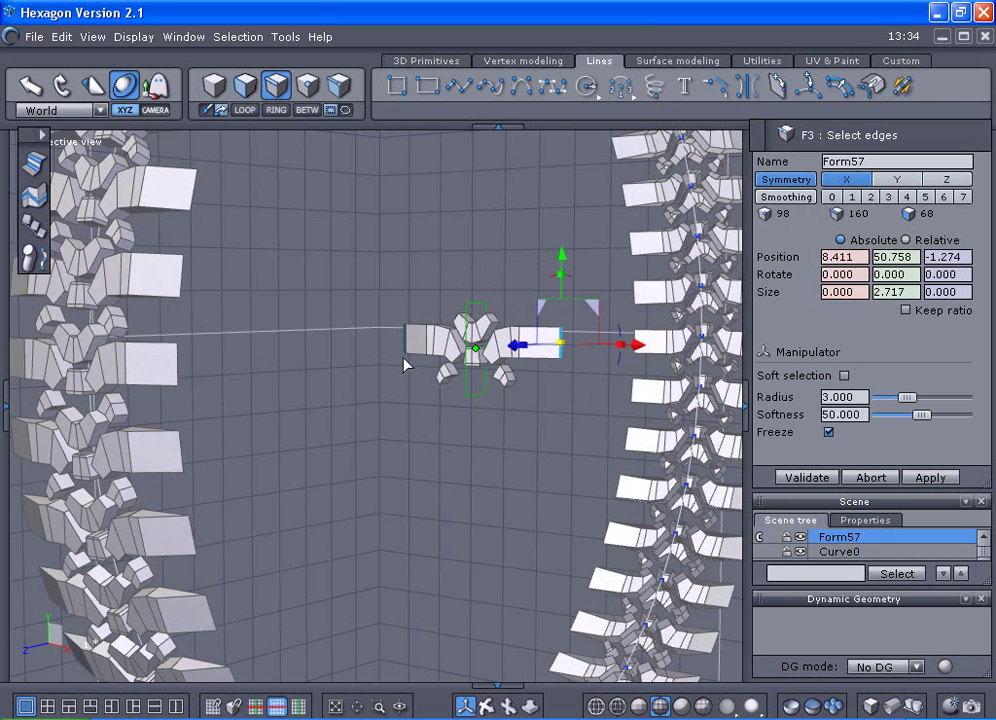
{"action": "scroll", "coordinate": [400, 356], "scroll_direction": "down", "scroll_amount": 2}
{"action": "middle_click_drag", "start_coordinate": [400, 356], "coordinate": [441, 352]}
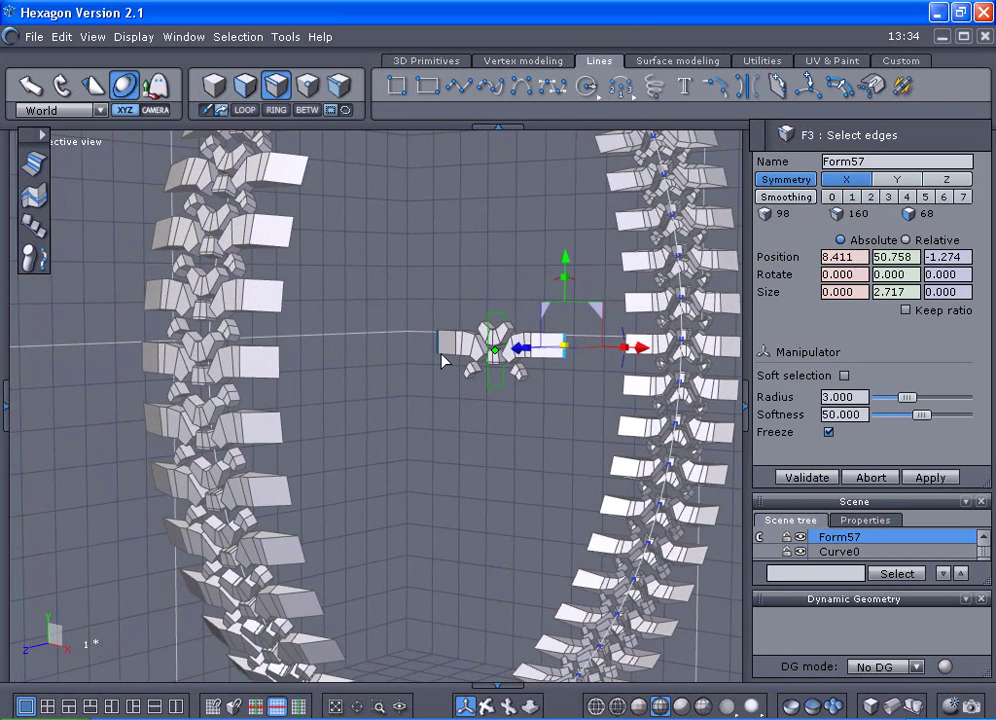
- Save the scene as a Hexagon file named 2 in the atest folder, and turn off the original tread block's symmetry
{"action": "left_click", "coordinate": [33, 37]}
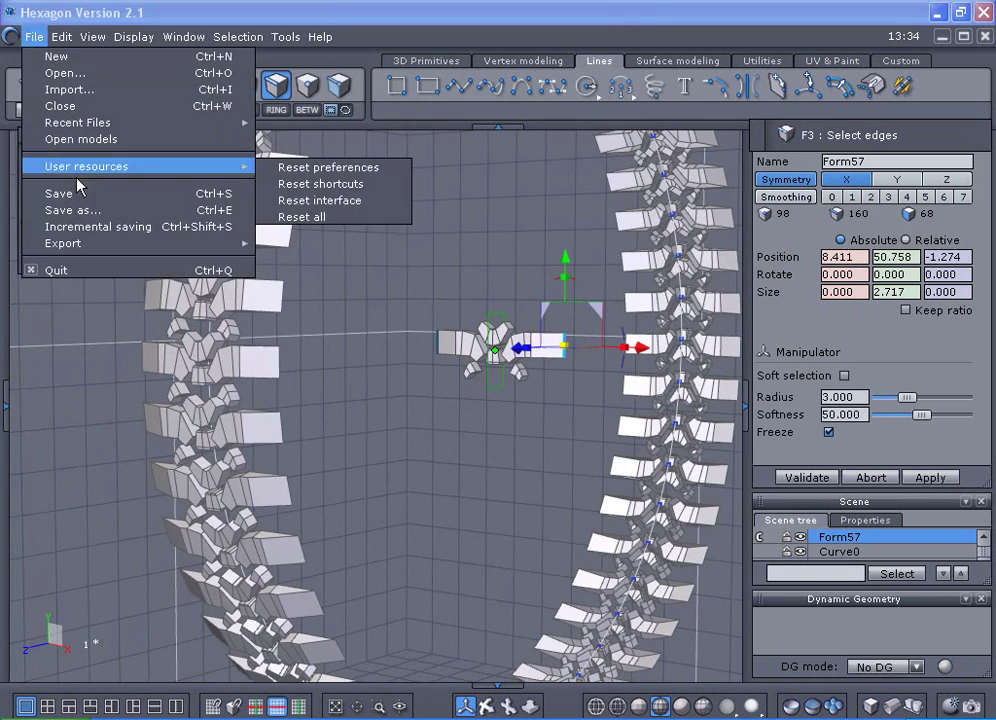
{"action": "left_click", "coordinate": [72, 210]}
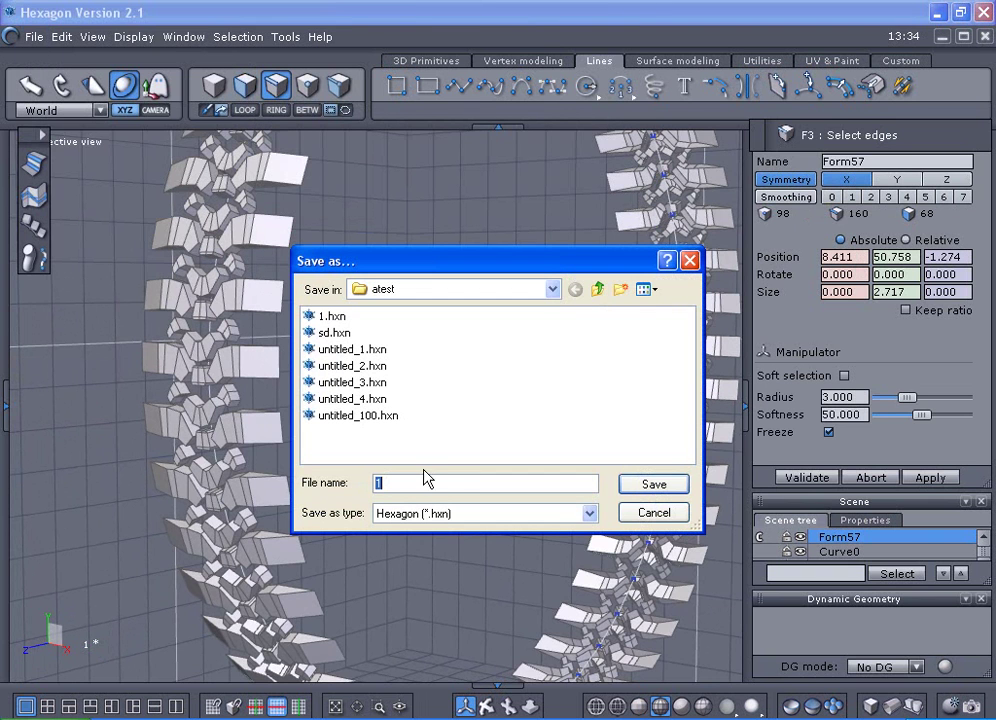
{"action": "type", "text": "2"}
{"action": "left_click", "coordinate": [650, 485]}
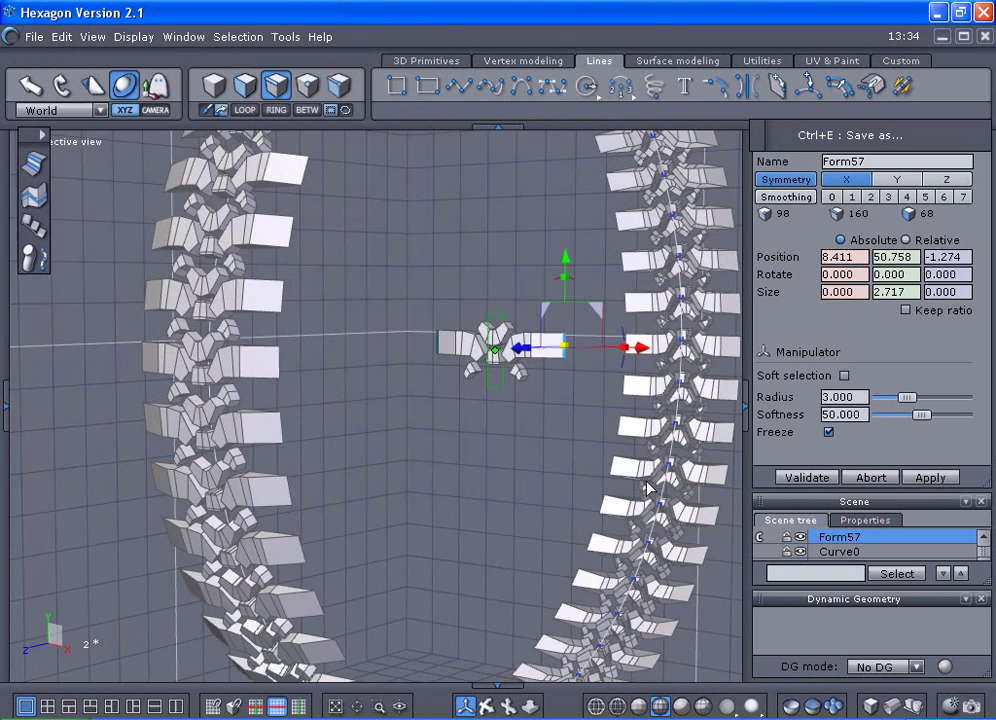
{"action": "left_click", "coordinate": [794, 181]}
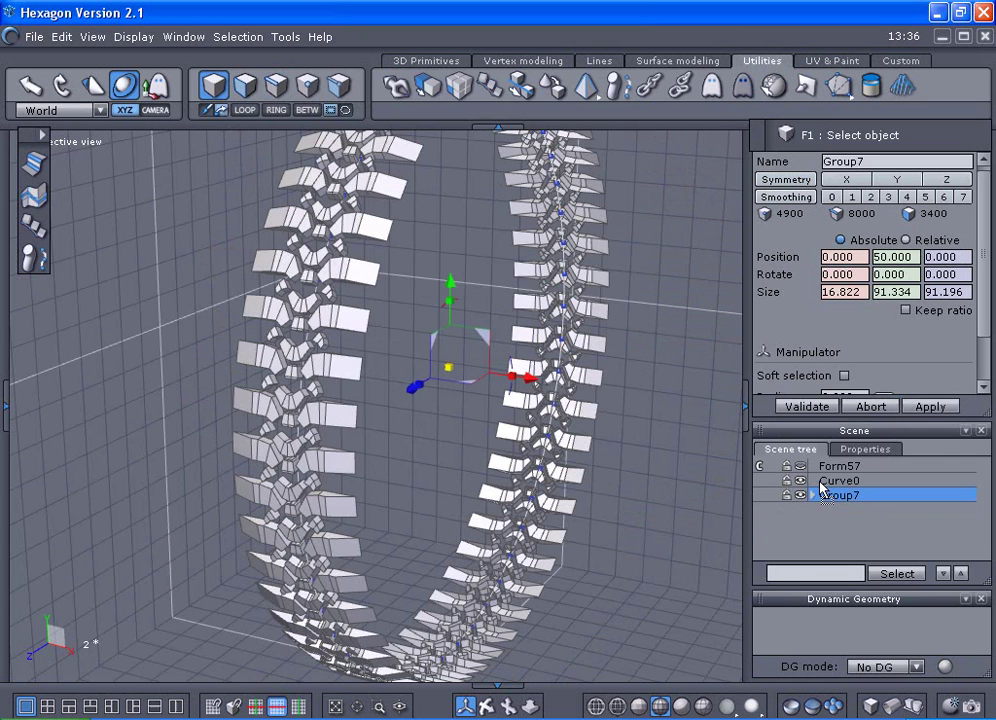
- Move the support circle clear of the tread and snap it to the blocks' outer side corner at X 8.411
{"action": "left_click", "coordinate": [820, 481]}
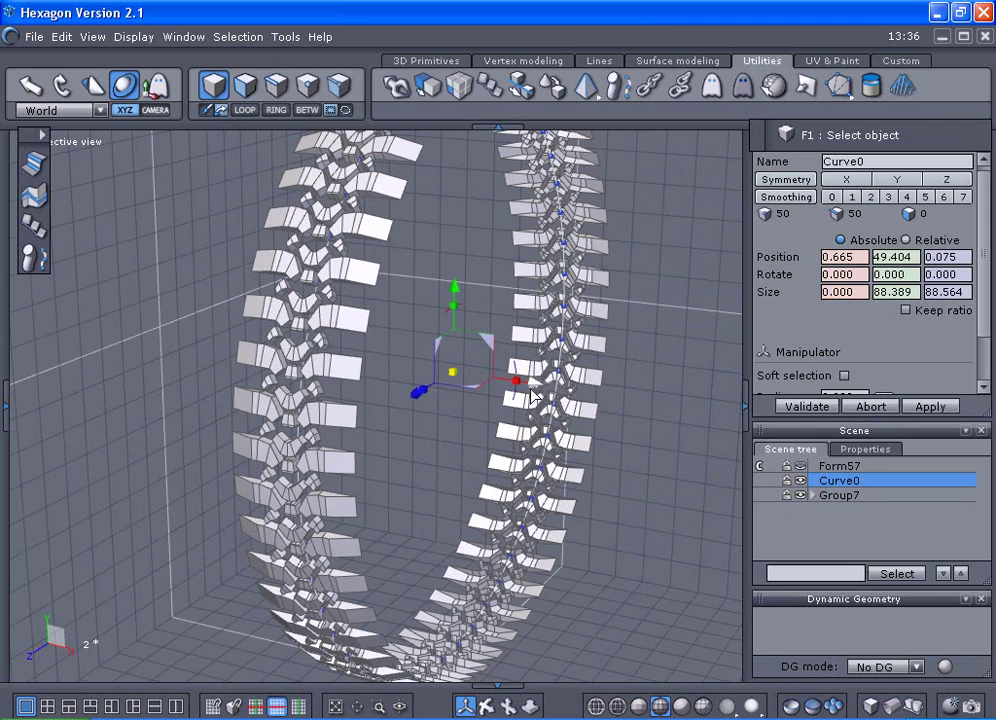
{"action": "left_click_drag", "start_coordinate": [598, 406], "coordinate": [652, 400]}
{"action": "left_click", "coordinate": [521, 88]}
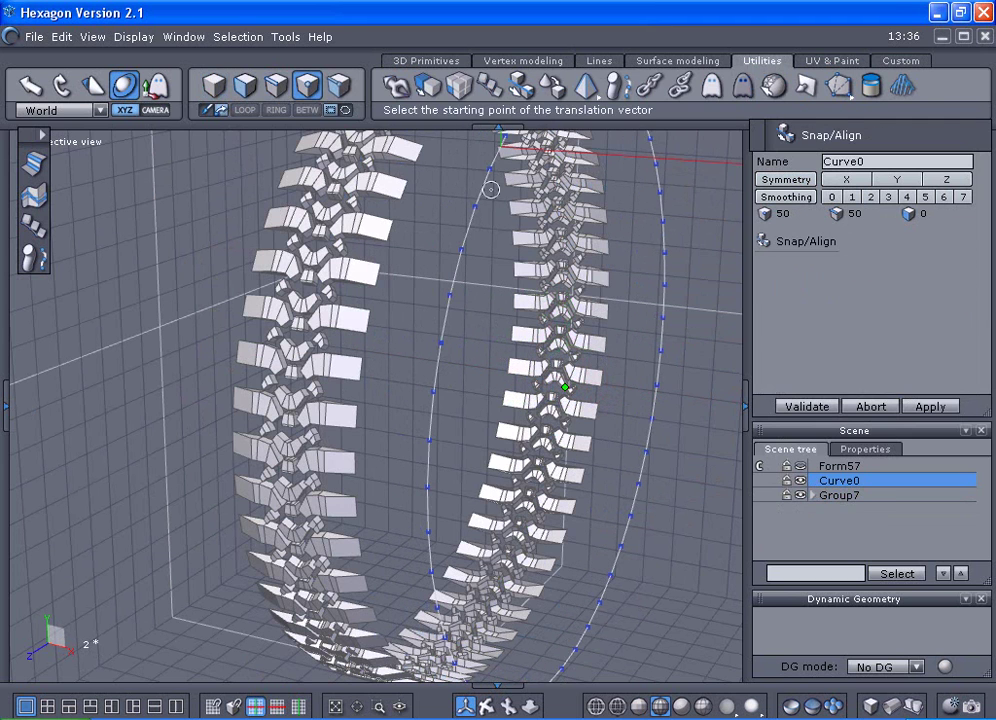
{"action": "left_click", "coordinate": [430, 440]}
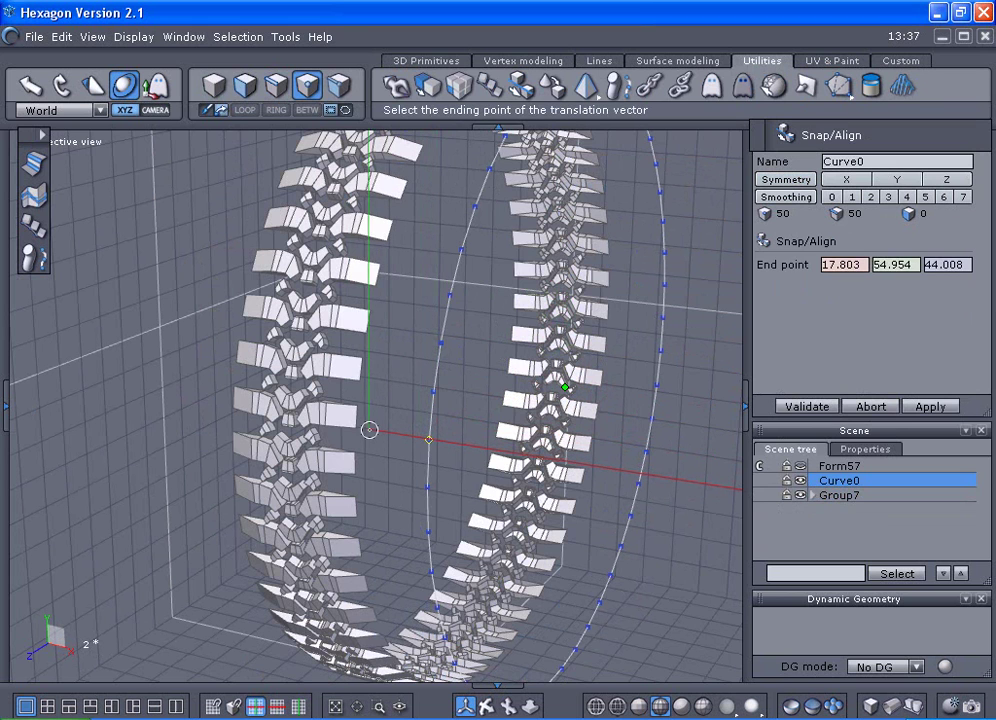
{"action": "left_click", "coordinate": [361, 430]}
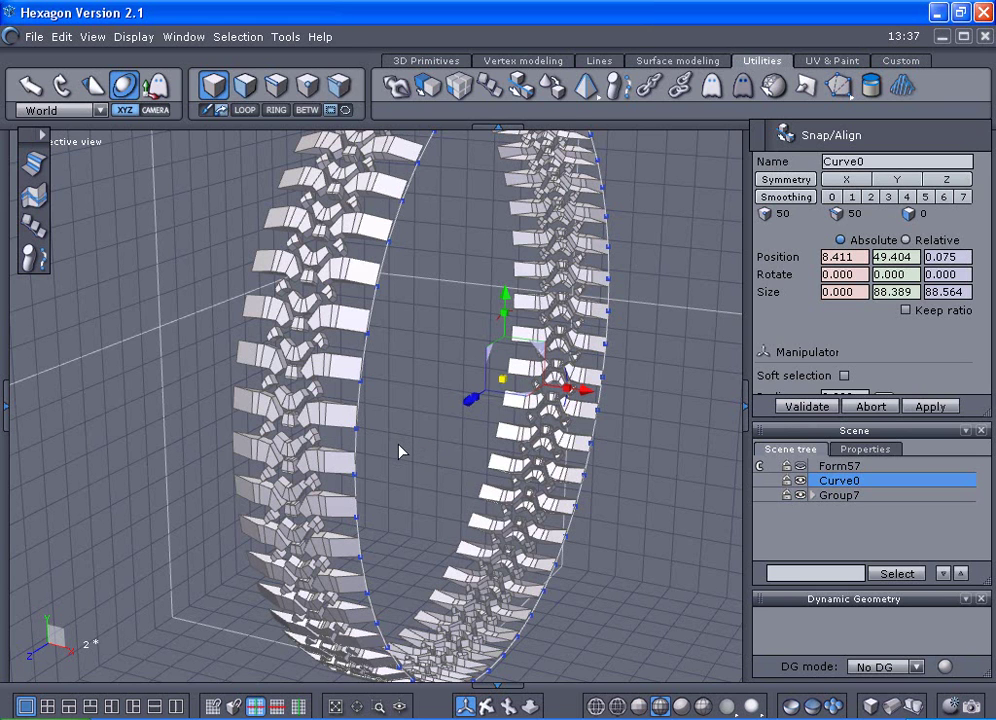
- Duplicate the circle and move the copy along X to about -9.46, just beyond the opposite side of the tread
{"action": "middle_click_drag", "start_coordinate": [400, 452], "coordinate": [450, 436]}
{"action": "key", "text": "ctrl+c"}
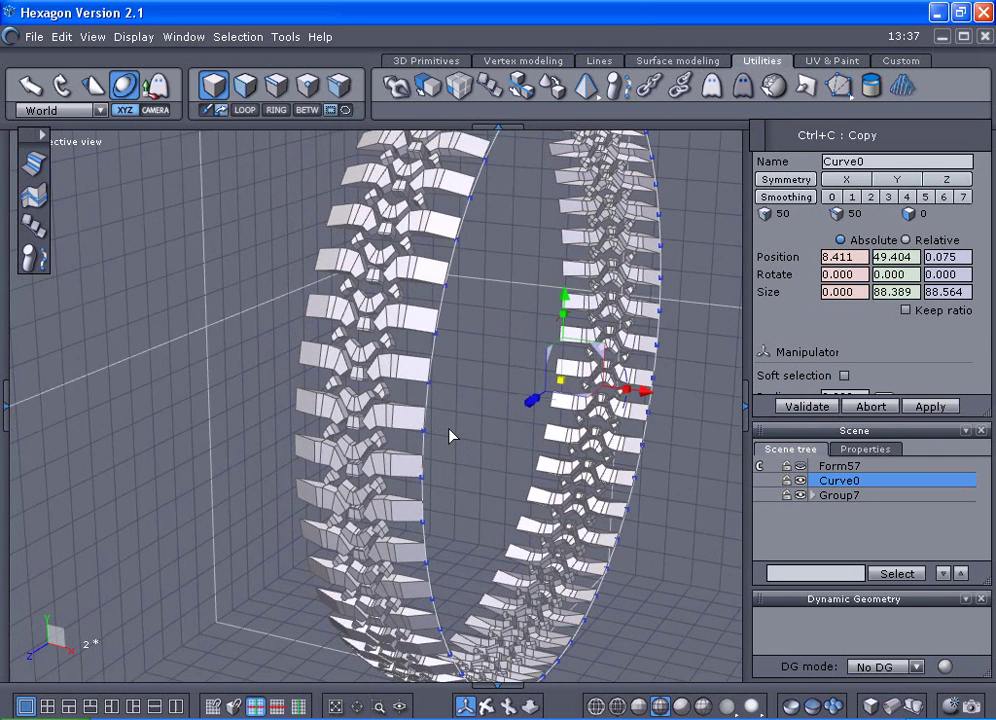
{"action": "key", "text": "ctrl+v"}
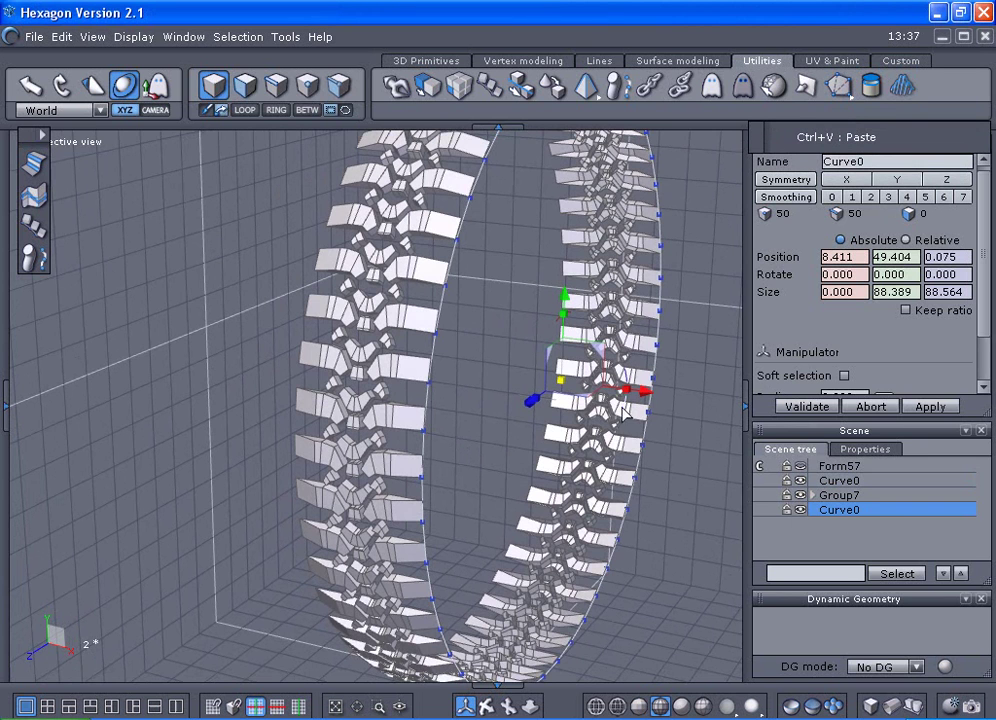
{"action": "left_click_drag", "start_coordinate": [650, 403], "coordinate": [434, 412]}
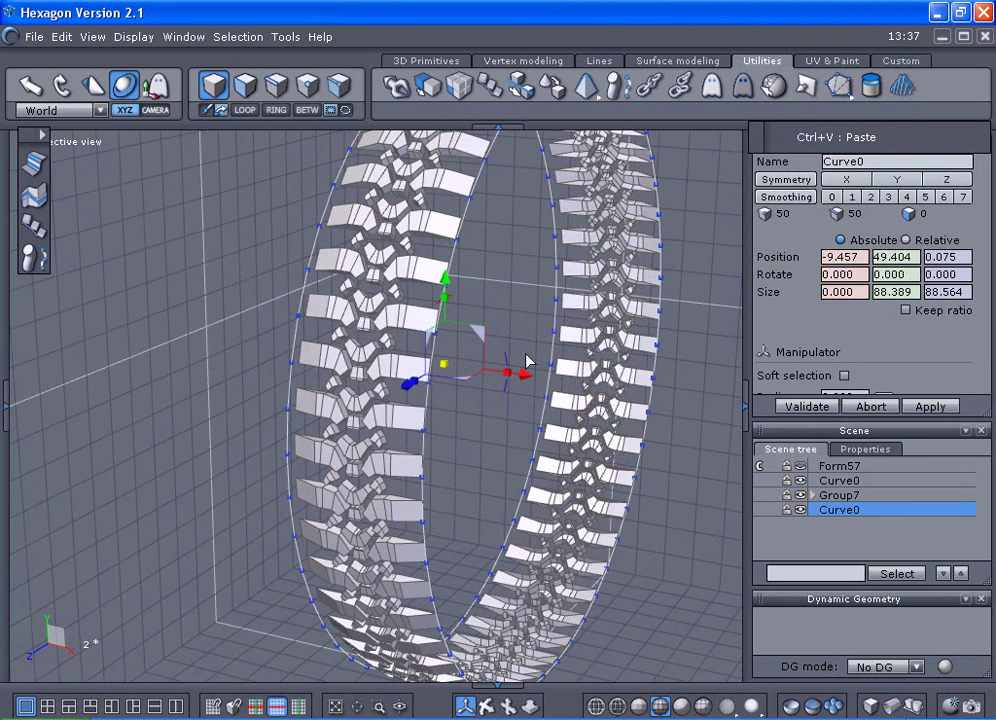
- Snap the copied circle to an outer corner of the tread blocks on the opposite side, at X -8.411
{"action": "middle_click_drag", "start_coordinate": [276, 422], "coordinate": [267, 376]}
{"action": "right_click_drag", "start_coordinate": [268, 376], "coordinate": [360, 396]}
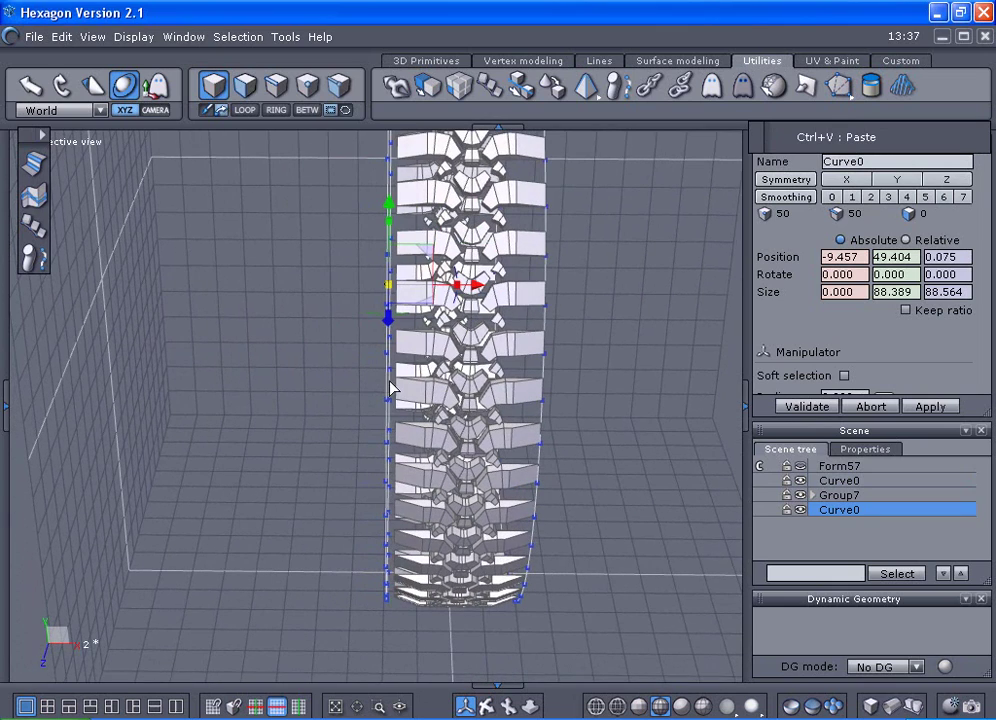
{"action": "left_click", "coordinate": [521, 86]}
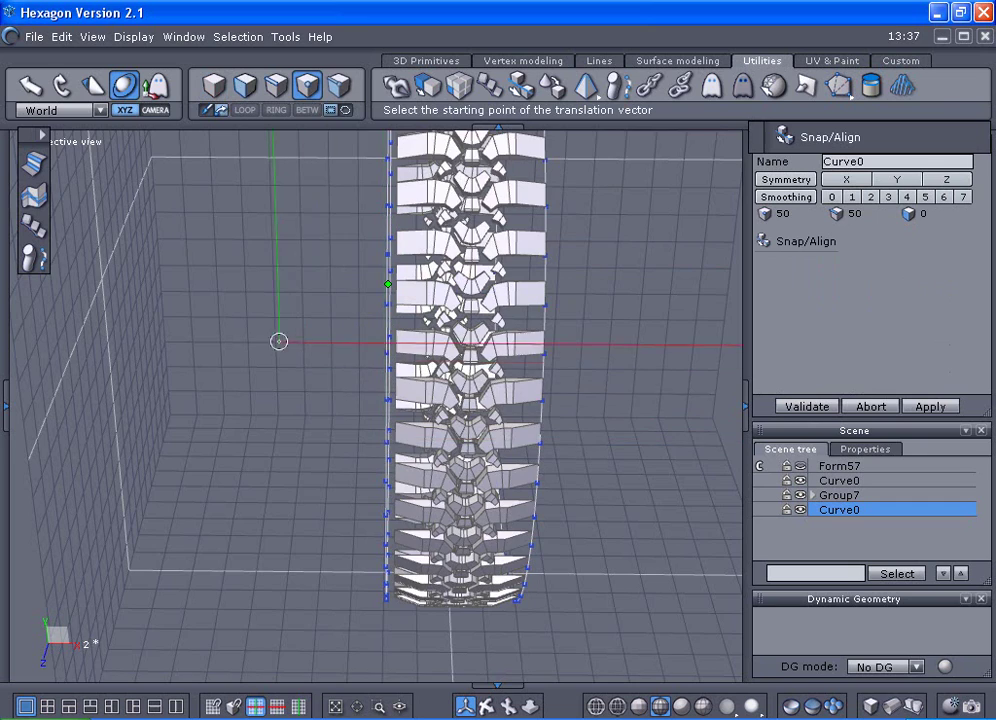
{"action": "mouse_move", "coordinate": [277, 340]}
{"action": "middle_mouse_down"}
{"action": "mouse_move", "coordinate": [294, 338]}
{"action": "mouse_move", "coordinate": [289, 322]}
{"action": "middle_mouse_up"}
{"action": "right_click_drag", "start_coordinate": [289, 322], "coordinate": [336, 322]}
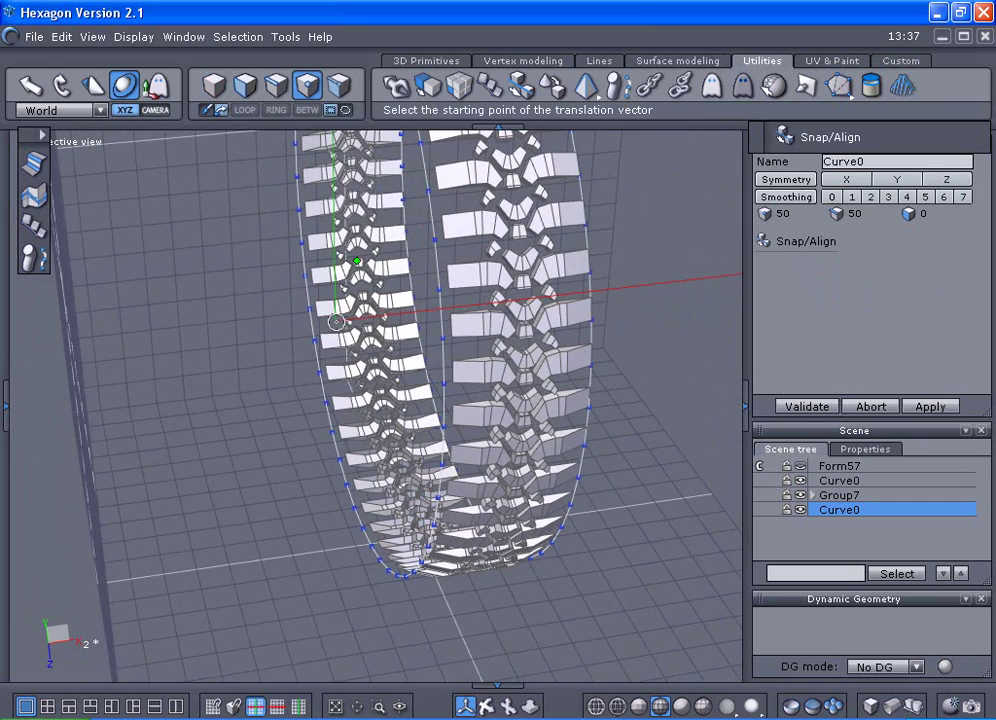
{"action": "left_click", "coordinate": [444, 382]}
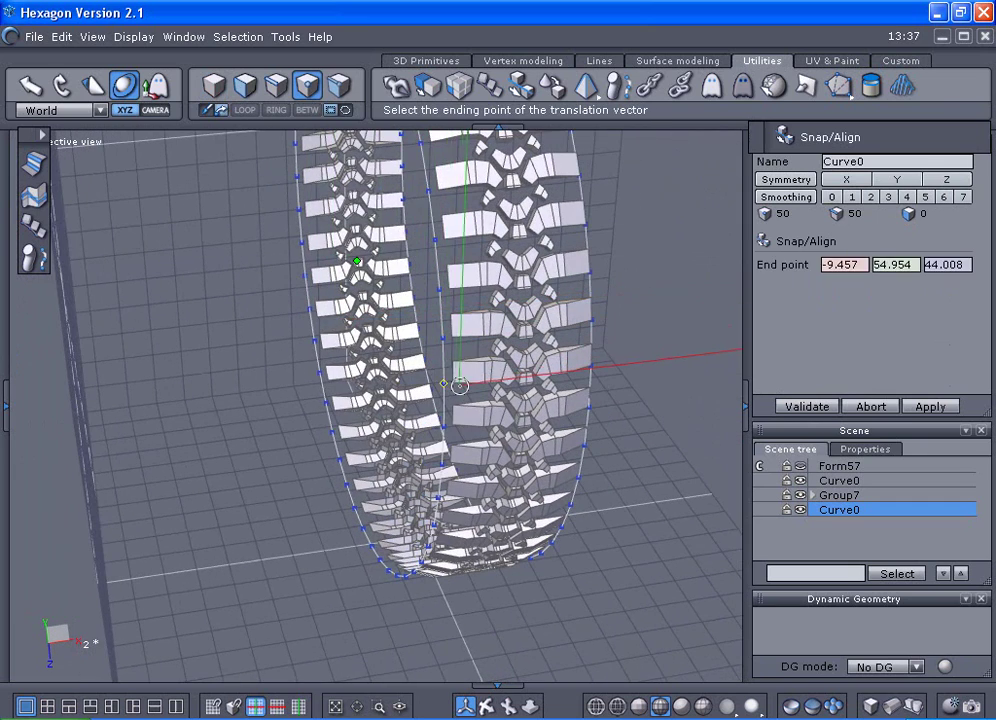
{"action": "left_click", "coordinate": [457, 385]}
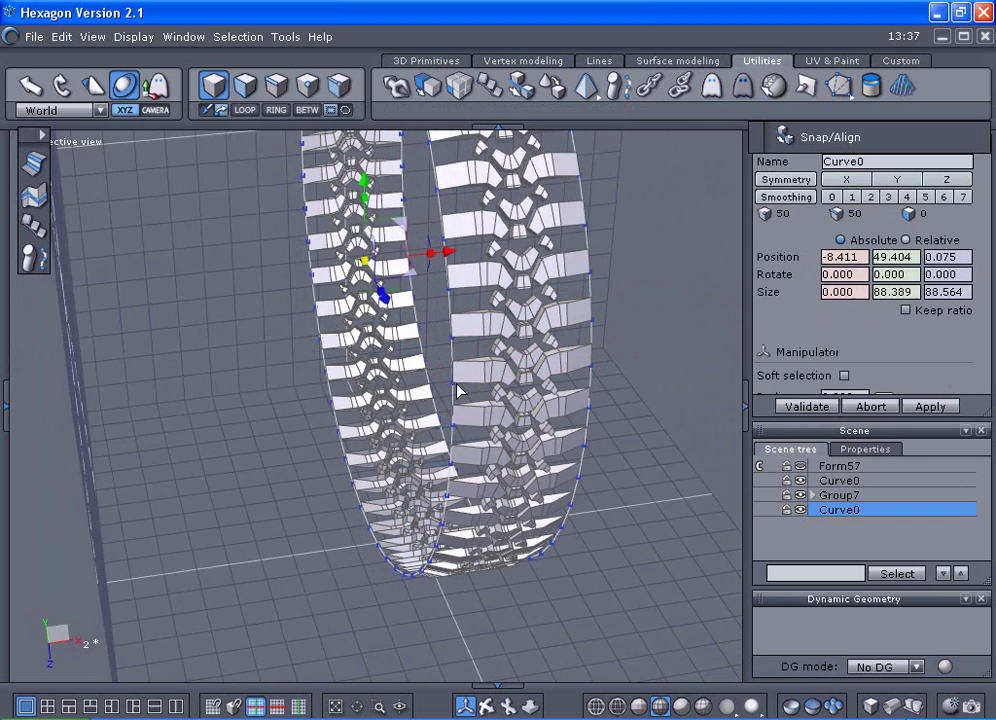
- Hide the cloned tread group, build a ruled surface between the two circles, and show the group again
{"action": "left_click", "coordinate": [801, 496]}
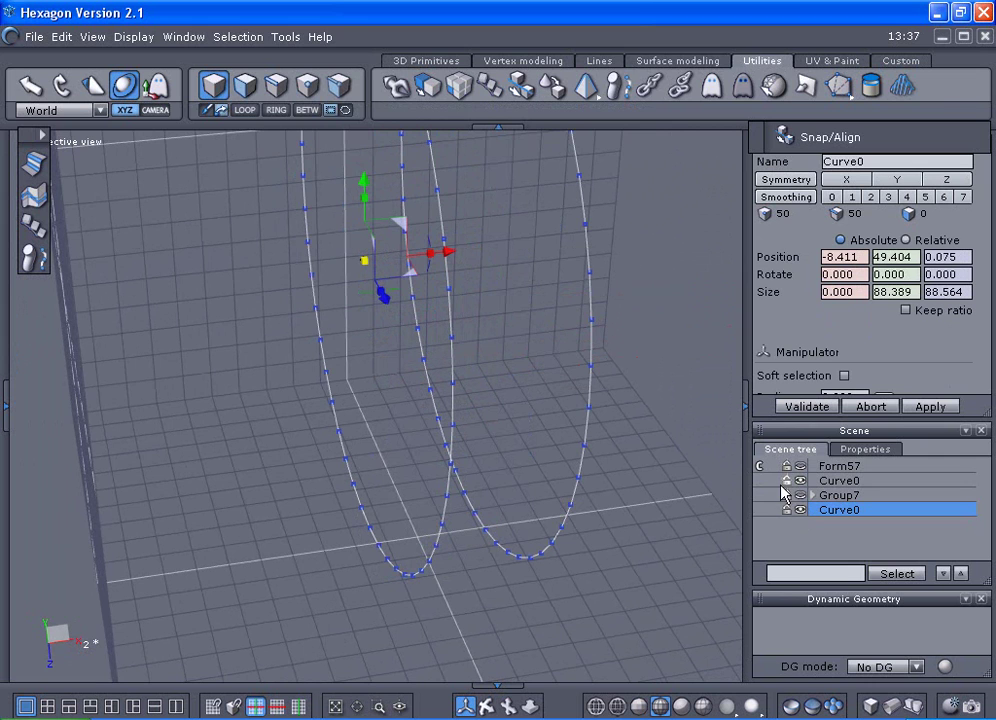
{"action": "left_click", "coordinate": [645, 61]}
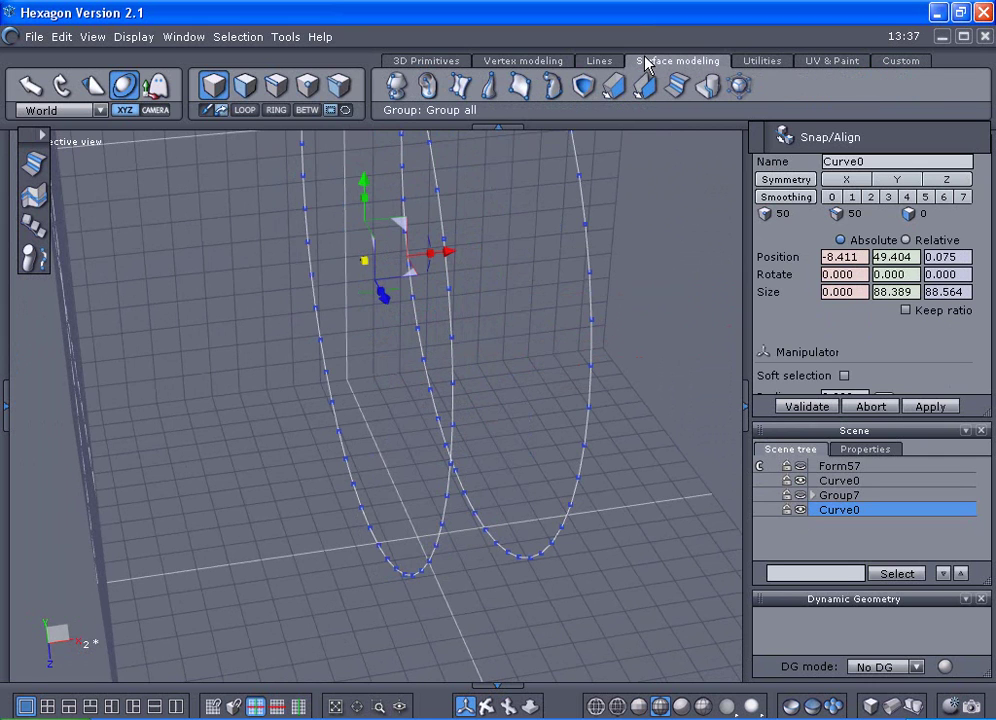
{"action": "left_click", "coordinate": [461, 87]}
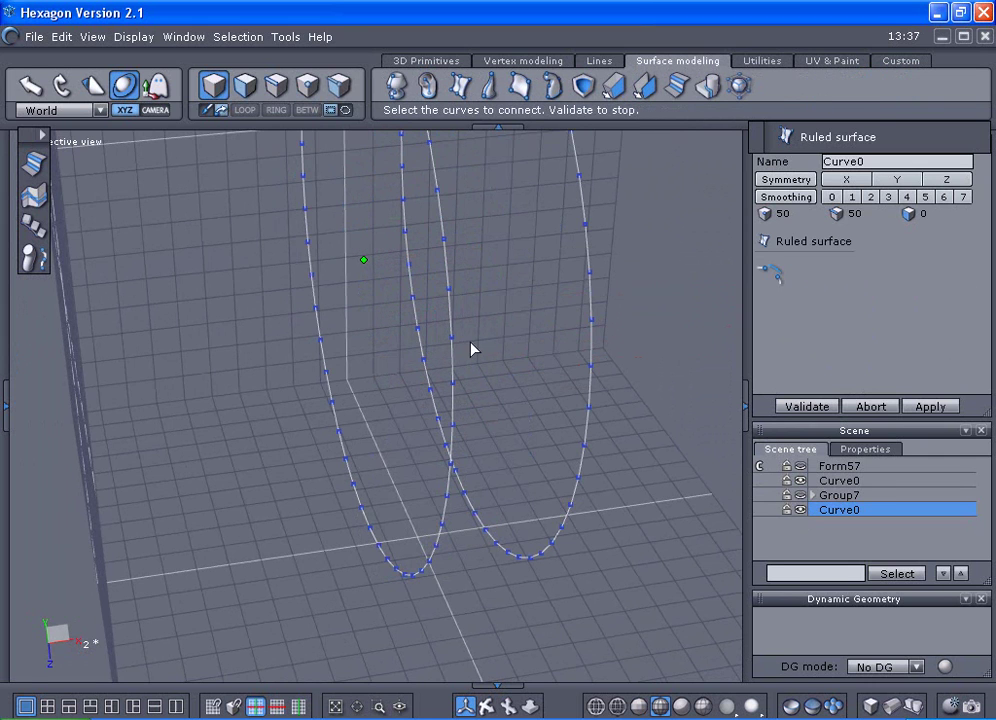
{"action": "left_click", "coordinate": [449, 289]}
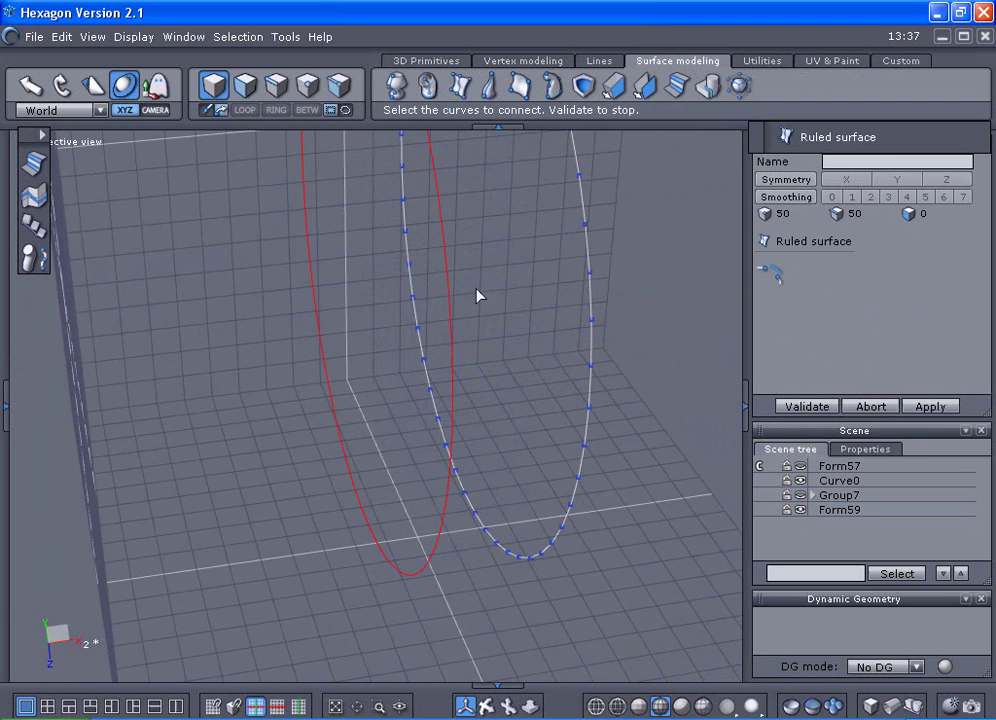
{"action": "left_click", "coordinate": [590, 282]}
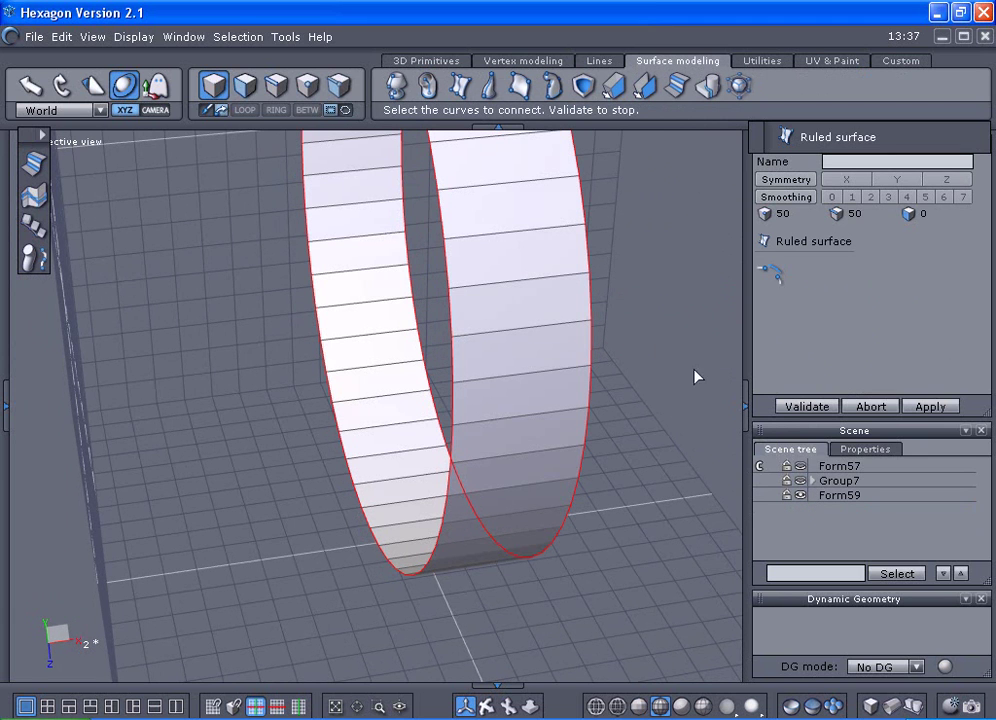
{"action": "left_click", "coordinate": [793, 407]}
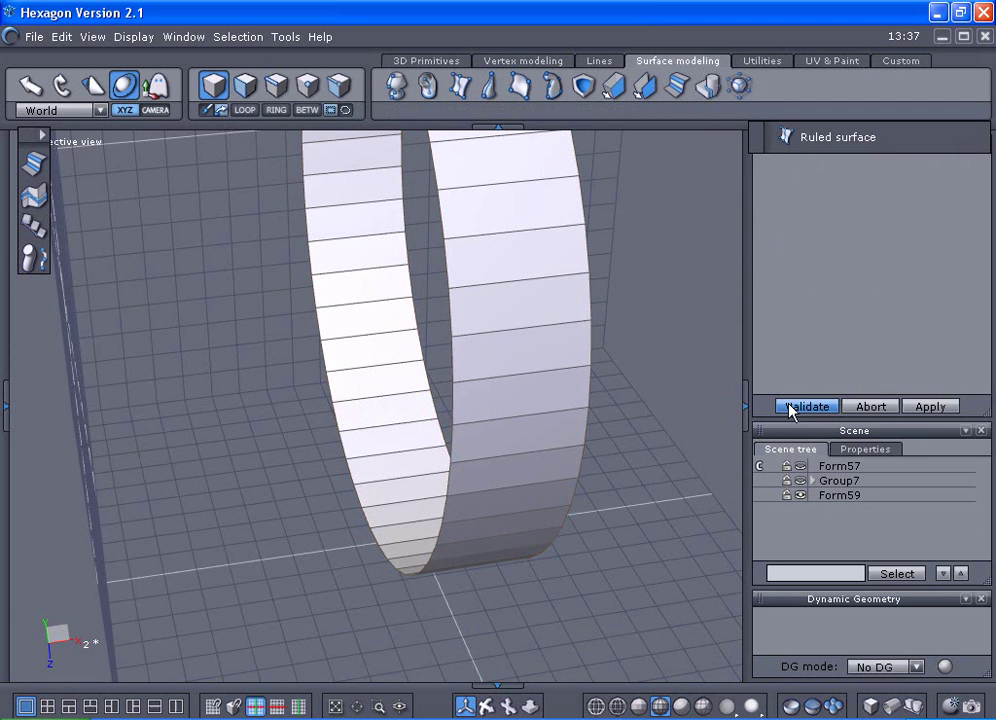
{"action": "left_click", "coordinate": [800, 481]}
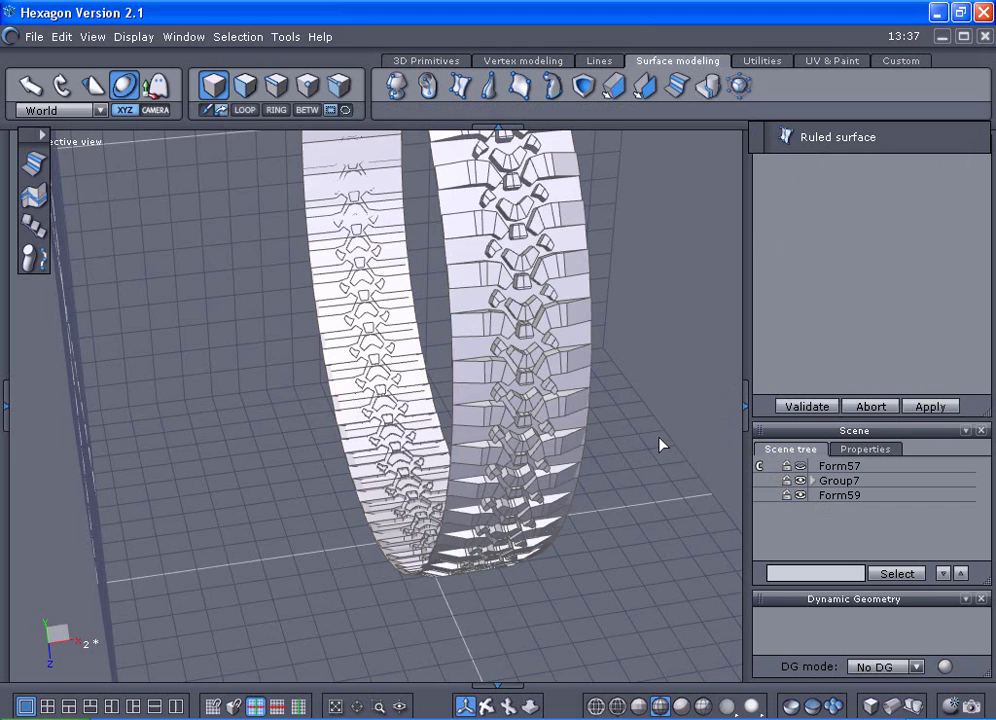
- Save the scene under the new file name 3 in the atest folder
{"action": "left_click", "coordinate": [34, 36]}
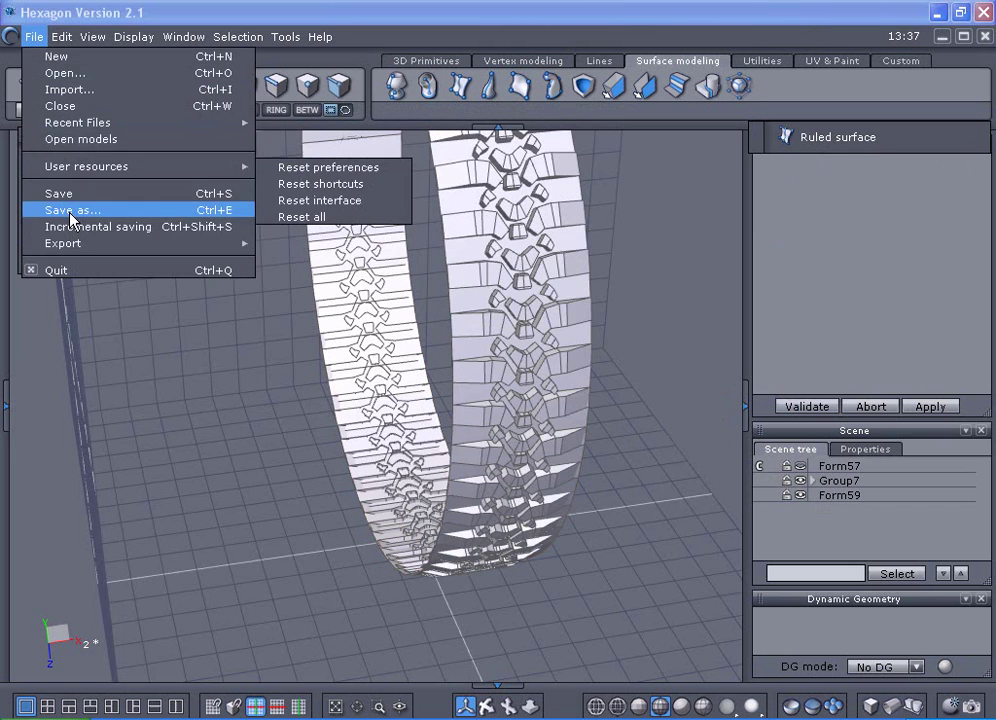
{"action": "left_click", "coordinate": [70, 210]}
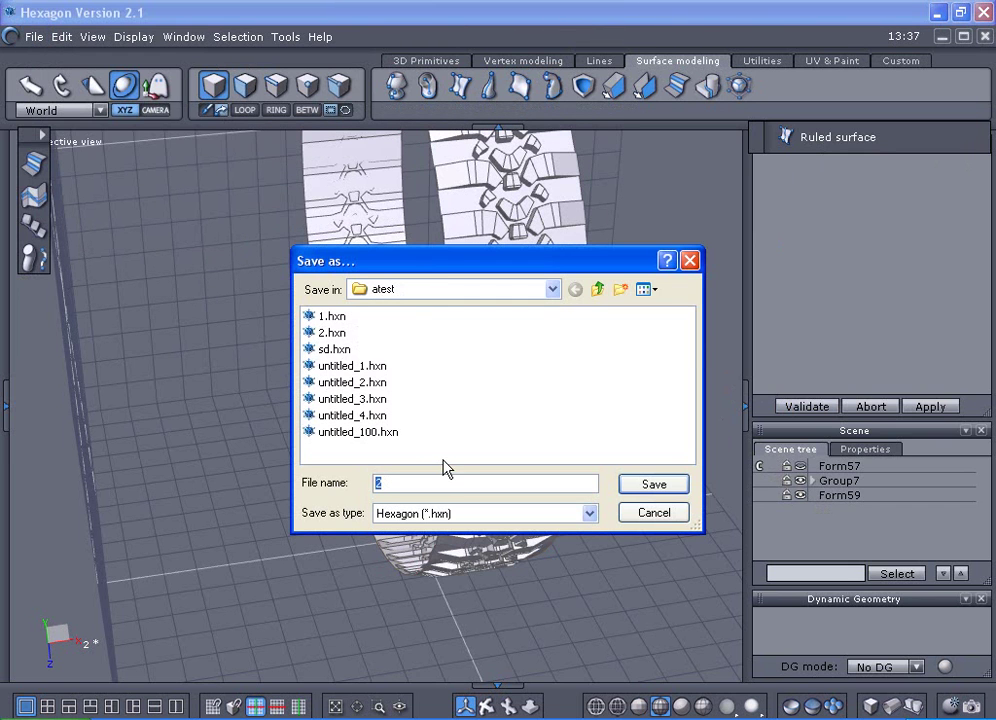
{"action": "type", "text": "3"}
{"action": "left_click", "coordinate": [640, 491]}
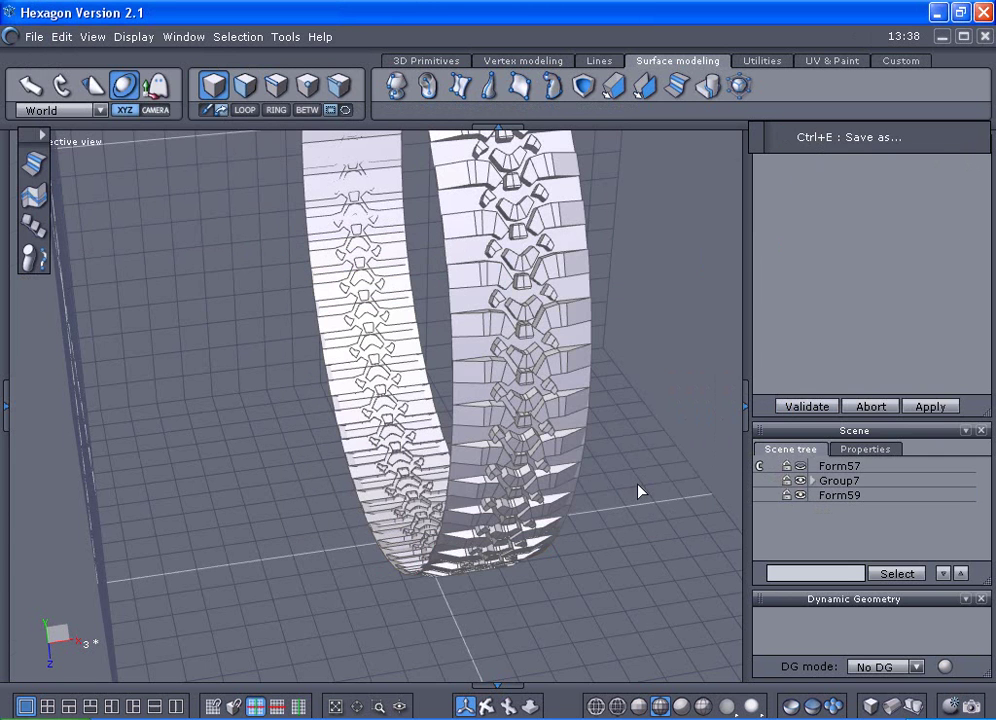
- Show the hidden original tread block and select the outer faces of its two wide side lugs and the V-shaped lug
{"action": "key", "text": "ctrl+z"}
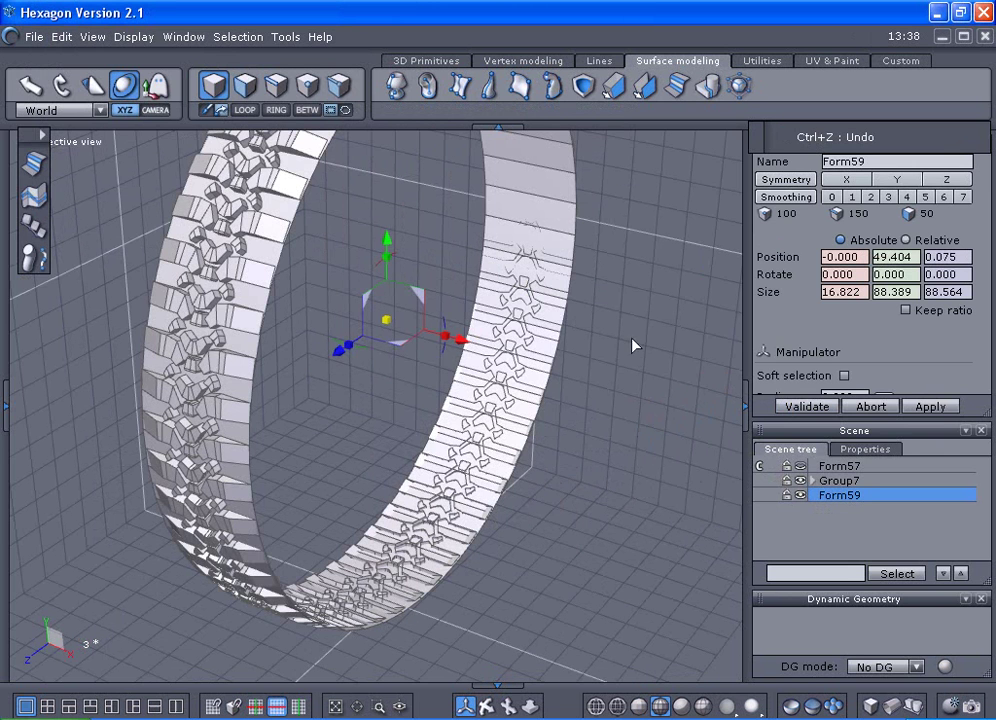
{"action": "left_click", "coordinate": [800, 466]}
{"action": "scroll", "coordinate": [484, 333], "scroll_direction": "up", "scroll_amount": 4}
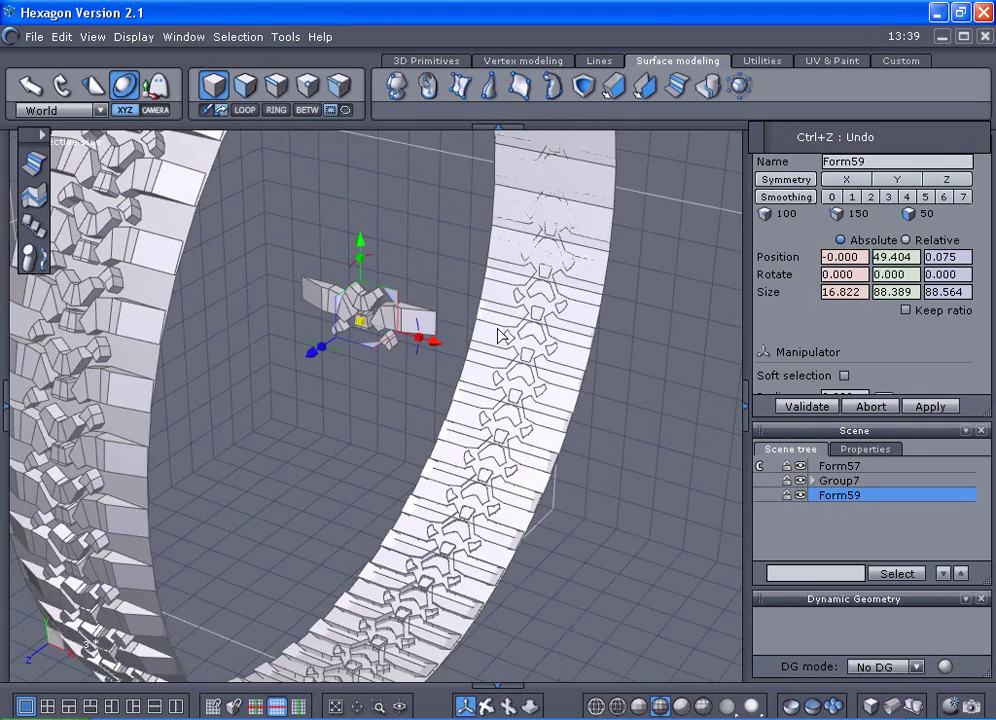
{"action": "scroll", "coordinate": [494, 341], "scroll_direction": "up", "scroll_amount": 2}
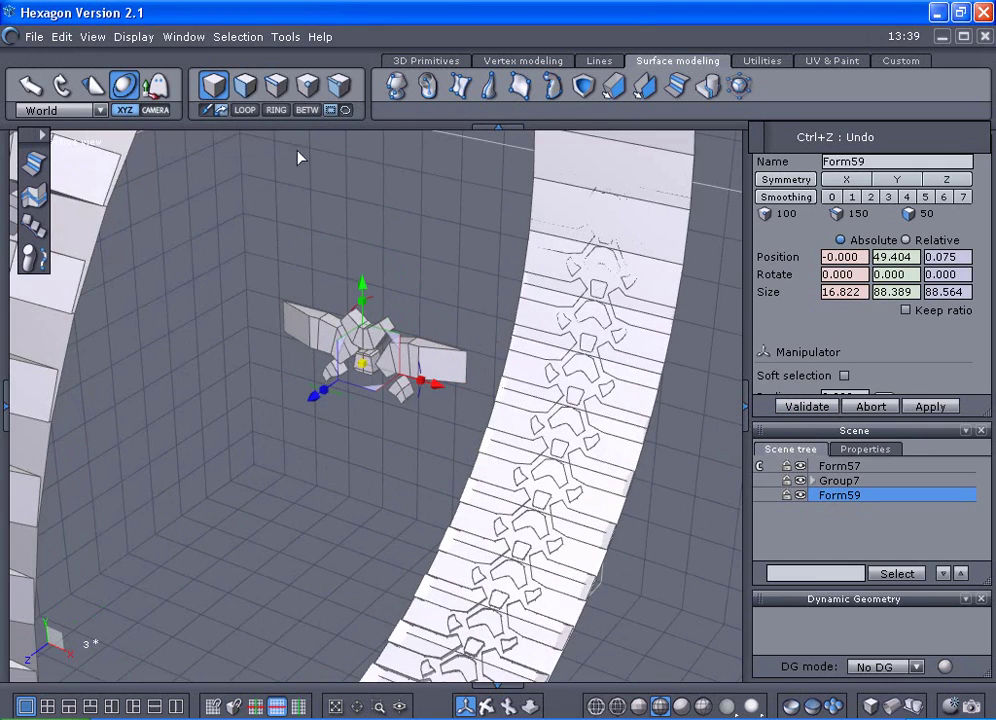
{"action": "left_click", "coordinate": [248, 89]}
{"action": "scroll", "coordinate": [304, 335], "scroll_direction": "up", "scroll_amount": 3}
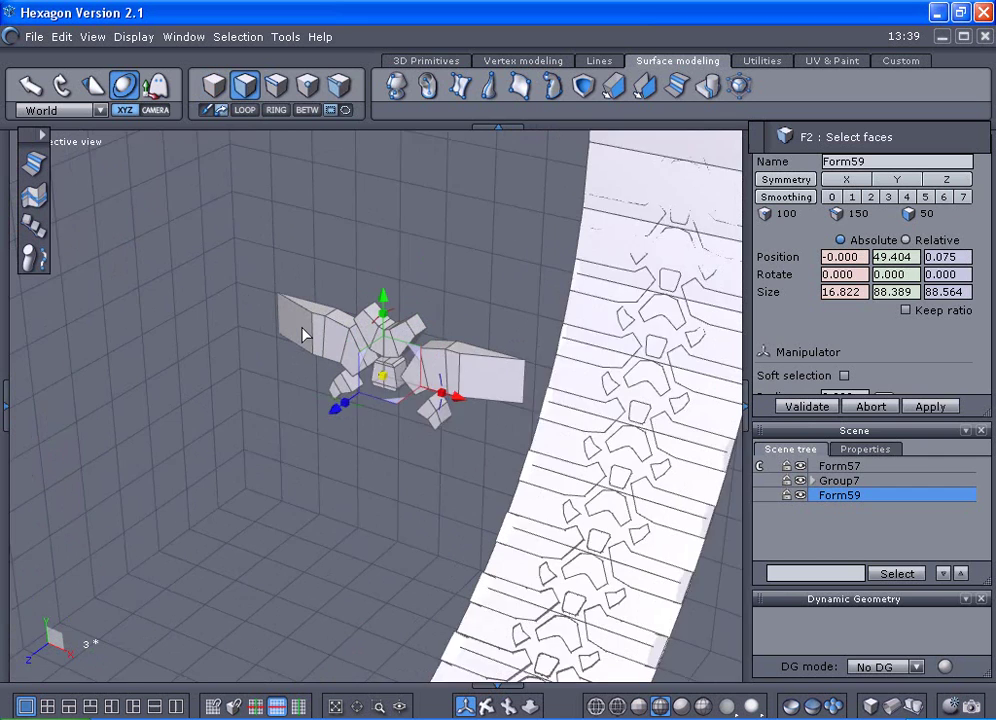
{"action": "left_click", "coordinate": [311, 339]}
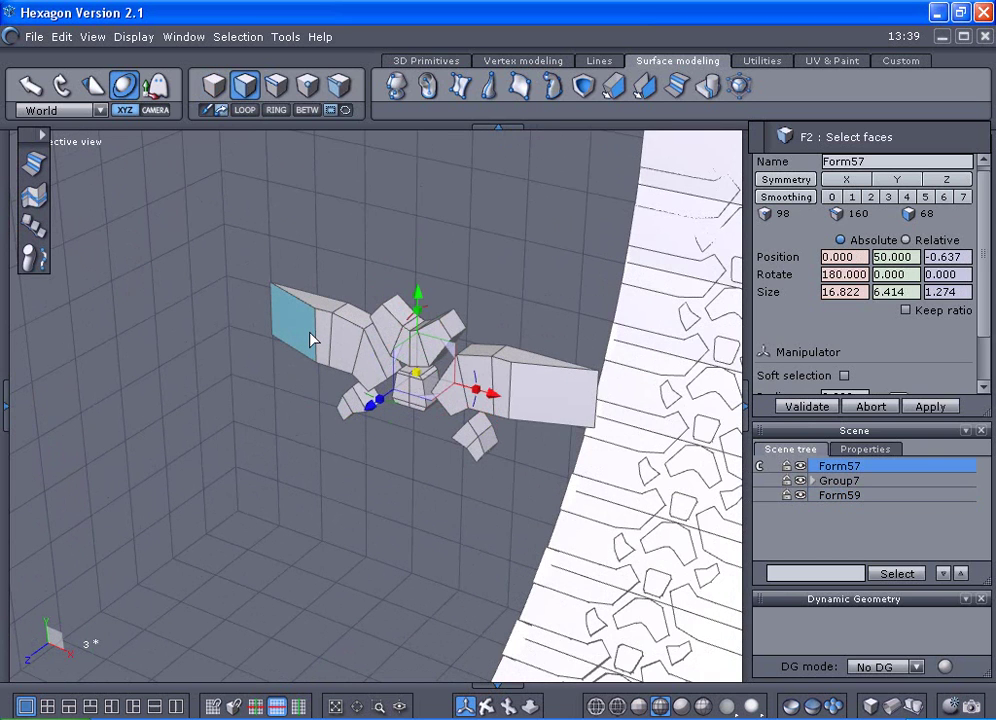
{"action": "mouse_move", "coordinate": [311, 339]}
{"action": "left_mouse_down"}
{"action": "mouse_move", "coordinate": [348, 348]}
{"action": "mouse_move", "coordinate": [365, 367]}
{"action": "mouse_move", "coordinate": [385, 333]}
{"action": "mouse_move", "coordinate": [405, 356]}
{"action": "mouse_move", "coordinate": [445, 328]}
{"action": "mouse_move", "coordinate": [480, 402]}
{"action": "mouse_move", "coordinate": [456, 404]}
{"action": "mouse_move", "coordinate": [549, 398]}
{"action": "left_mouse_up"}
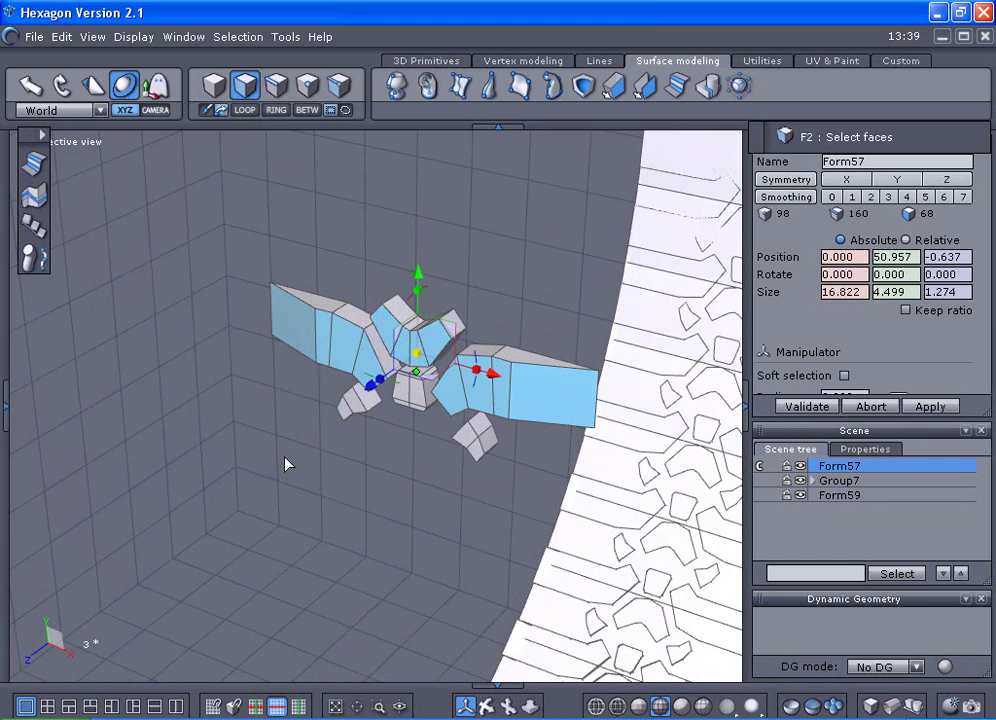
- Add the outer faces of the small centre lug and the two small angled lugs to the face selection
{"action": "mouse_move", "coordinate": [277, 467]}
{"action": "middle_mouse_down"}
{"action": "mouse_move", "coordinate": [307, 440]}
{"action": "mouse_move", "coordinate": [281, 430]}
{"action": "mouse_move", "coordinate": [338, 417]}
{"action": "middle_mouse_up"}
{"action": "left_click_drag", "start_coordinate": [340, 424], "coordinate": [364, 447]}
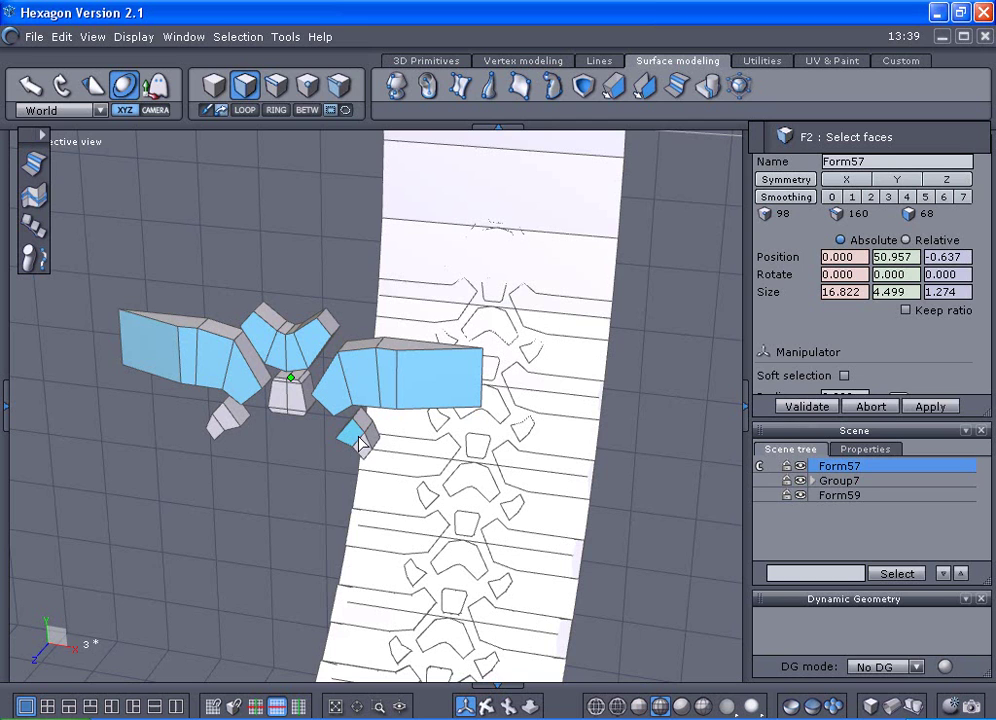
{"action": "left_click", "coordinate": [293, 400], "text": "shift"}
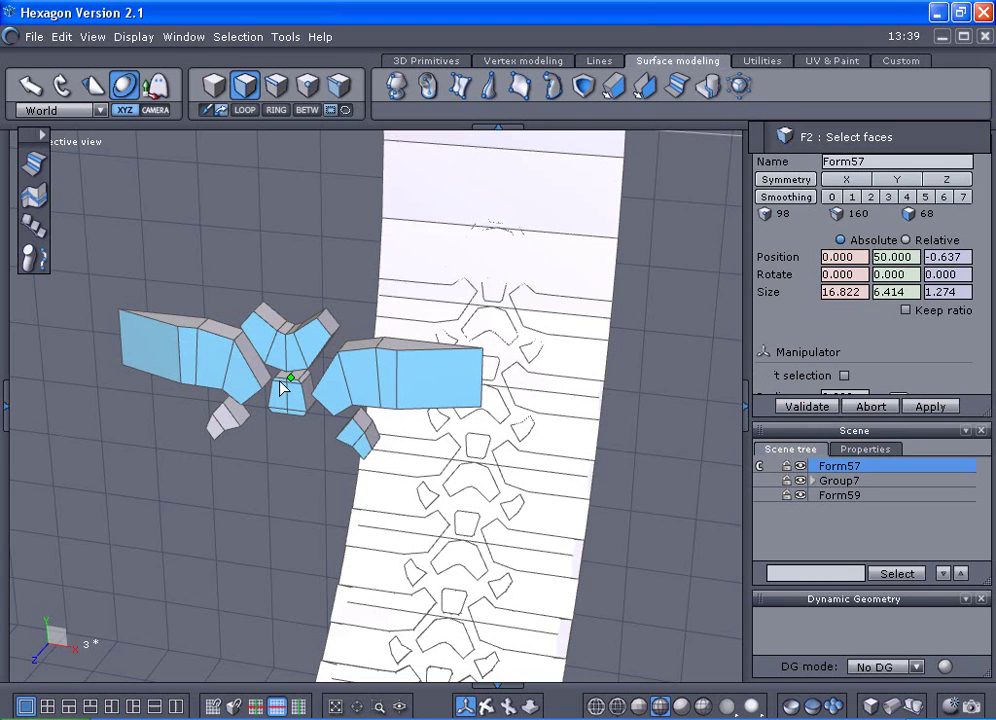
{"action": "left_click", "coordinate": [226, 417], "text": "shift"}
{"action": "left_click", "coordinate": [215, 429], "text": "shift"}
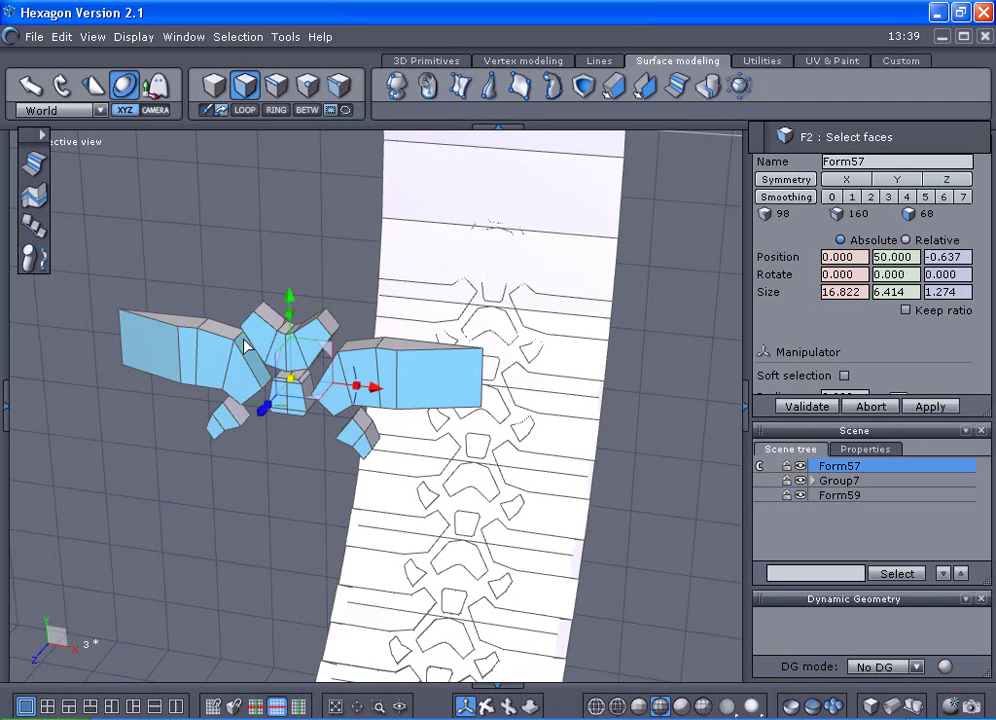
- Convert the selected faces to edges, keeping only the outline edges of each lug's outer face selected
{"action": "left_click", "coordinate": [222, 40]}
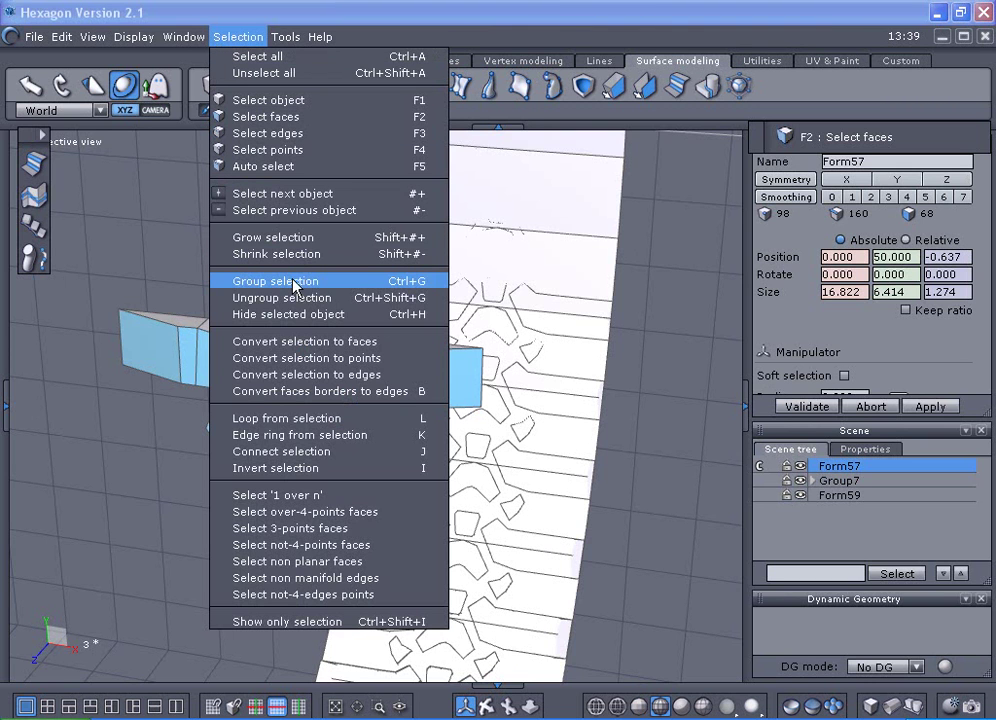
{"action": "left_click", "coordinate": [312, 376]}
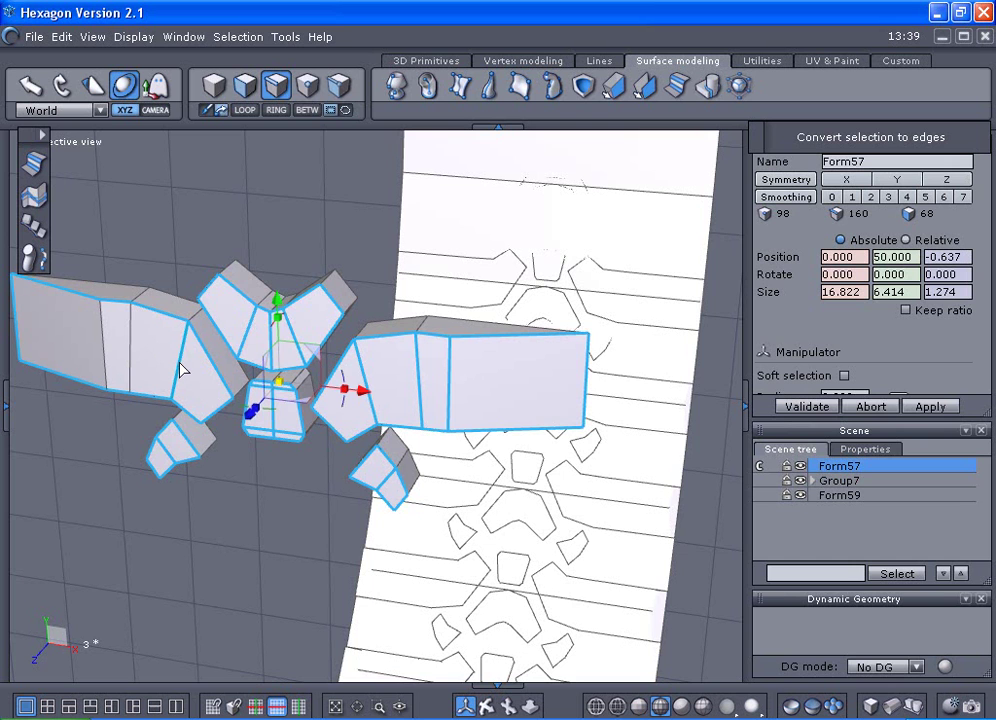
{"action": "scroll", "coordinate": [263, 368], "scroll_direction": "up", "scroll_amount": 2}
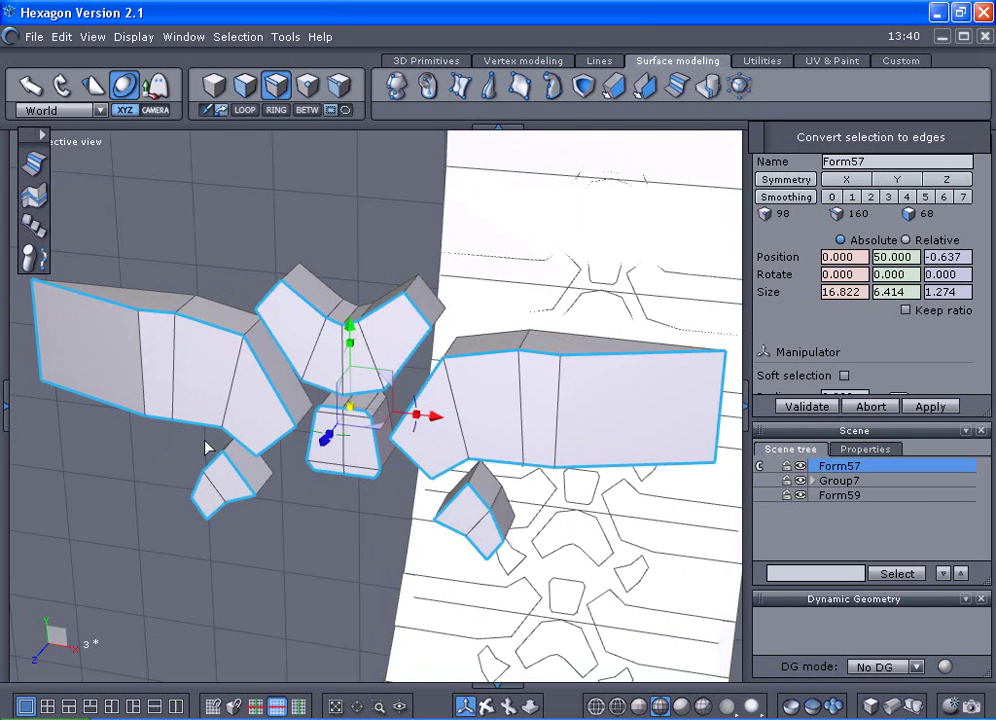
{"action": "middle_click_drag", "start_coordinate": [205, 440], "coordinate": [208, 437]}
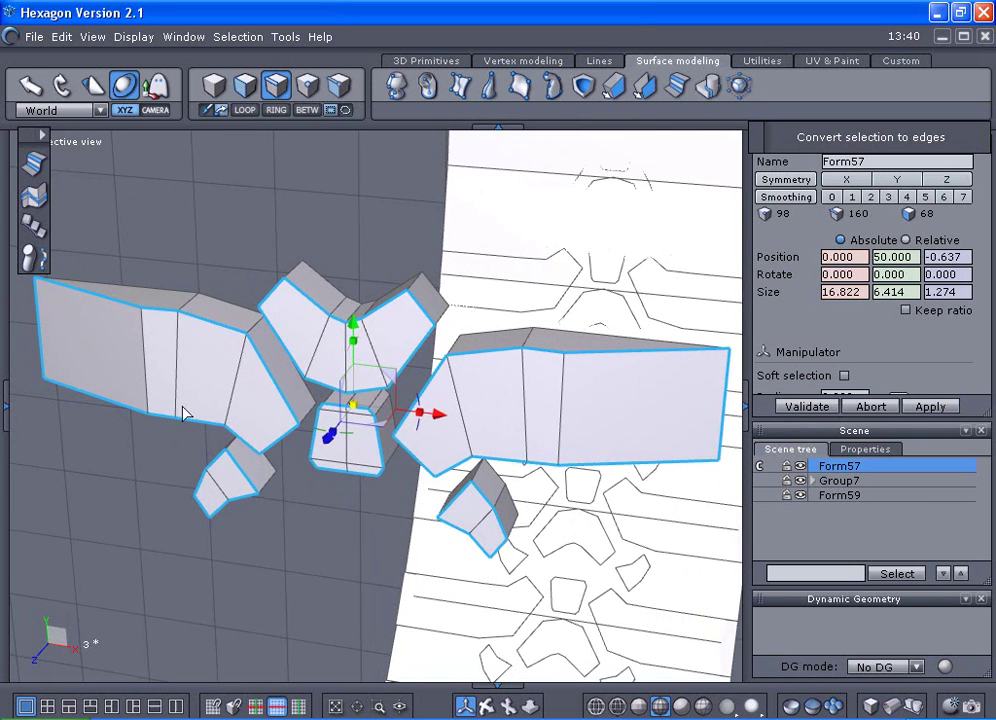
- Chamfer the selected outline edges with radius 0.075 and range 2
{"action": "left_click", "coordinate": [34, 163]}
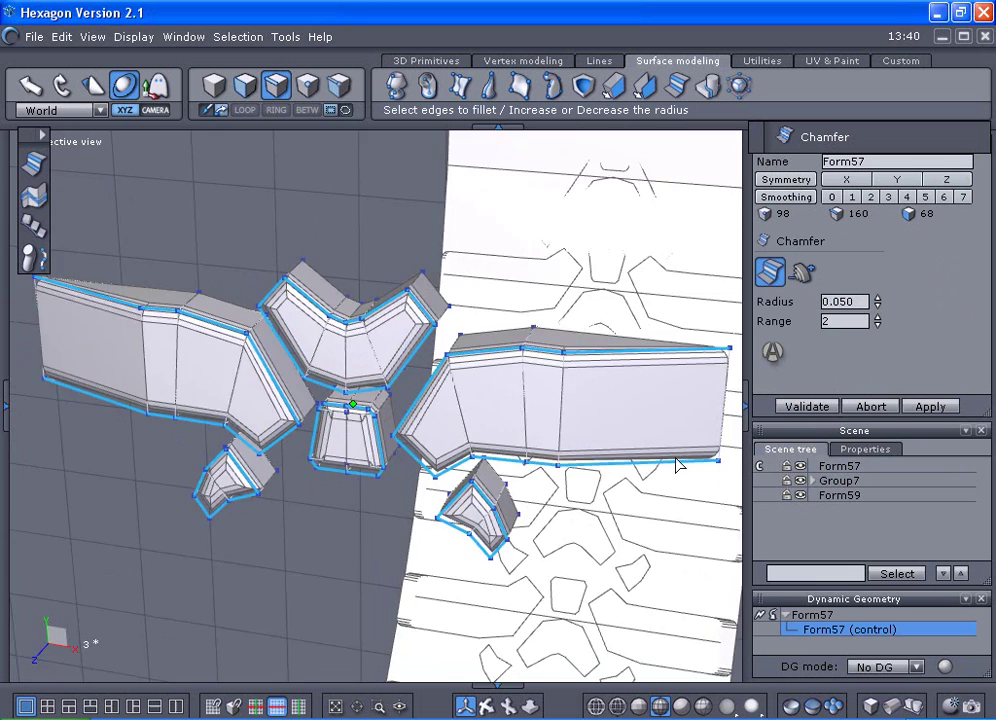
{"action": "scroll", "coordinate": [702, 407], "scroll_direction": "up", "scroll_amount": 4}
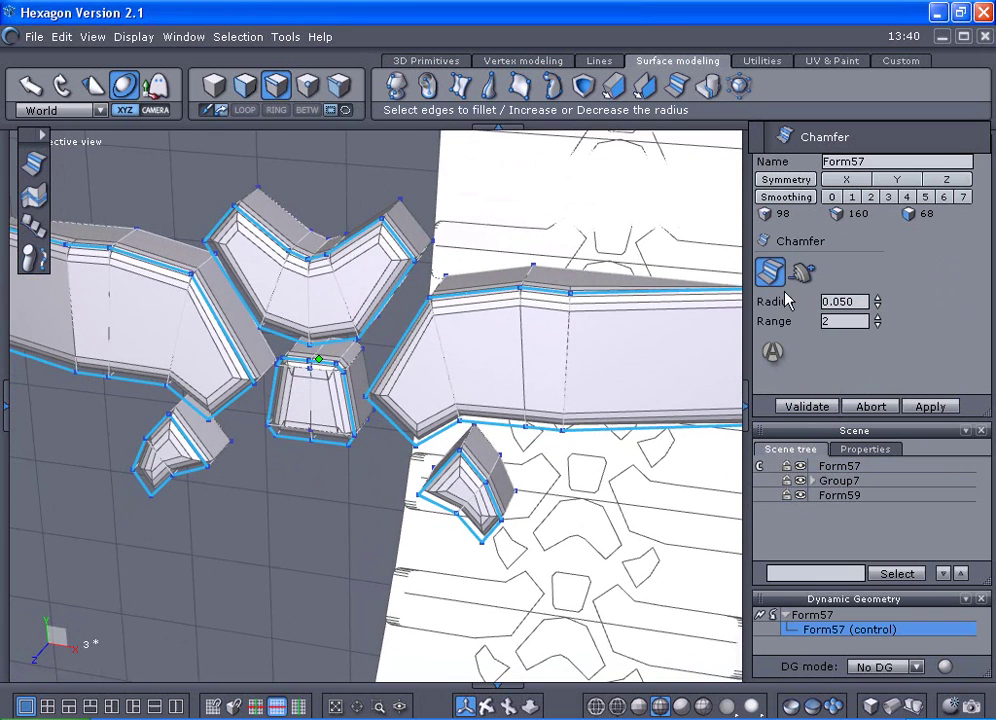
{"action": "left_click", "coordinate": [877, 306]}
{"action": "mouse_move", "coordinate": [877, 304]}
{"action": "left_mouse_down"}
{"action": "mouse_move", "coordinate": [877, 284]}
{"action": "mouse_move", "coordinate": [877, 294]}
{"action": "left_mouse_up"}
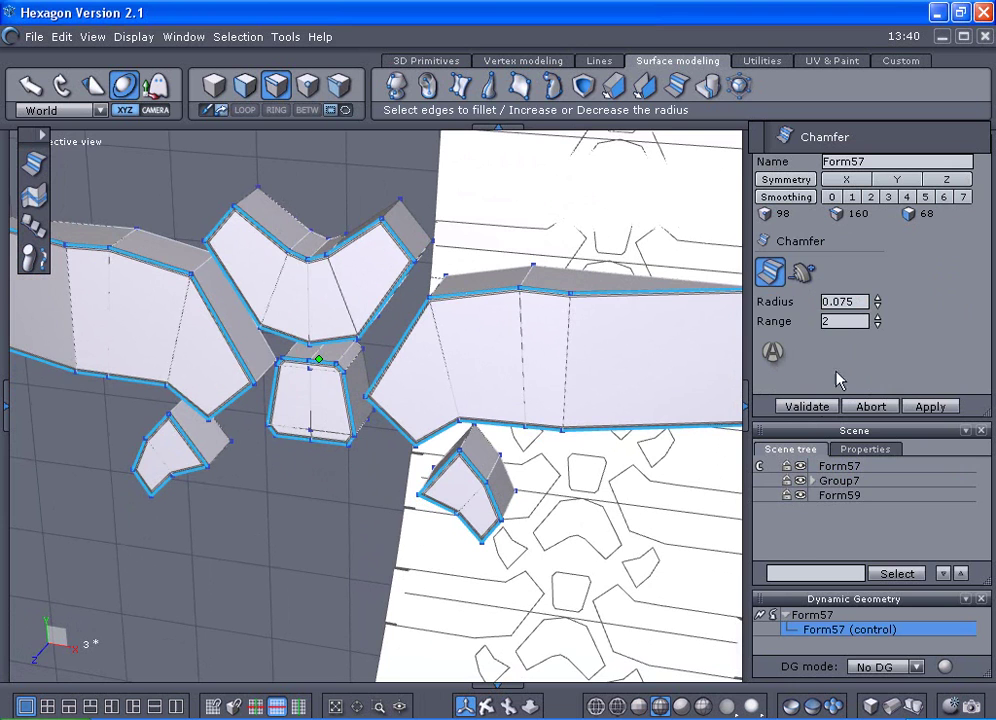
{"action": "left_click", "coordinate": [806, 406]}
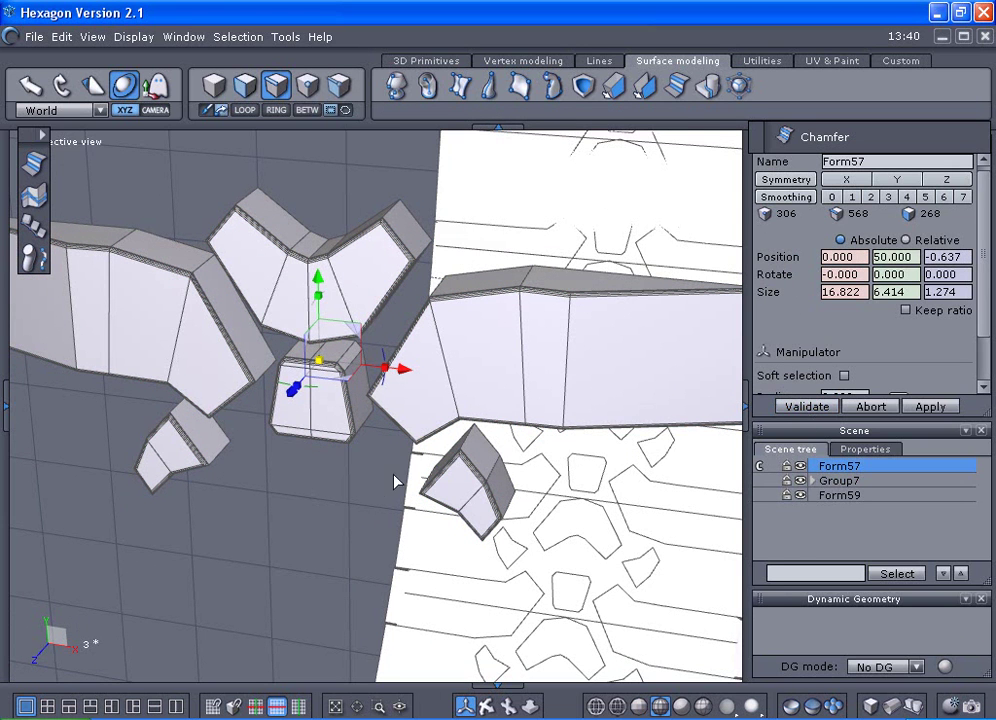
- Check the chamfered edges on the cloned tread blocks and hide the original block
{"action": "scroll", "coordinate": [321, 476], "scroll_direction": "down", "scroll_amount": 3}
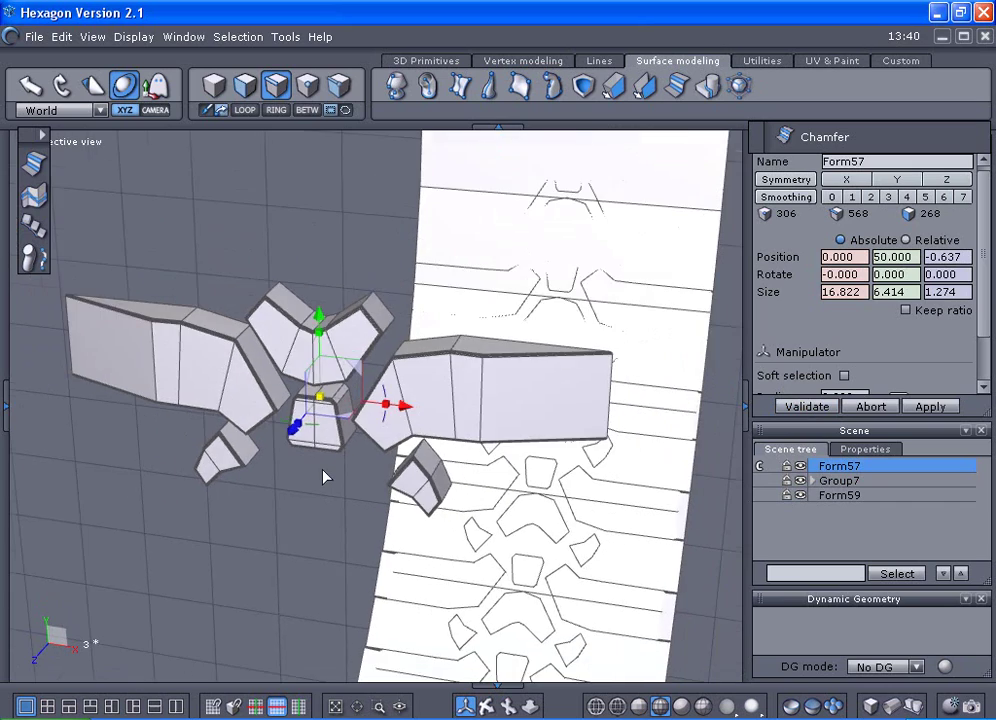
{"action": "middle_click_drag", "start_coordinate": [324, 476], "coordinate": [392, 444]}
{"action": "scroll", "coordinate": [393, 452], "scroll_direction": "up", "scroll_amount": 6}
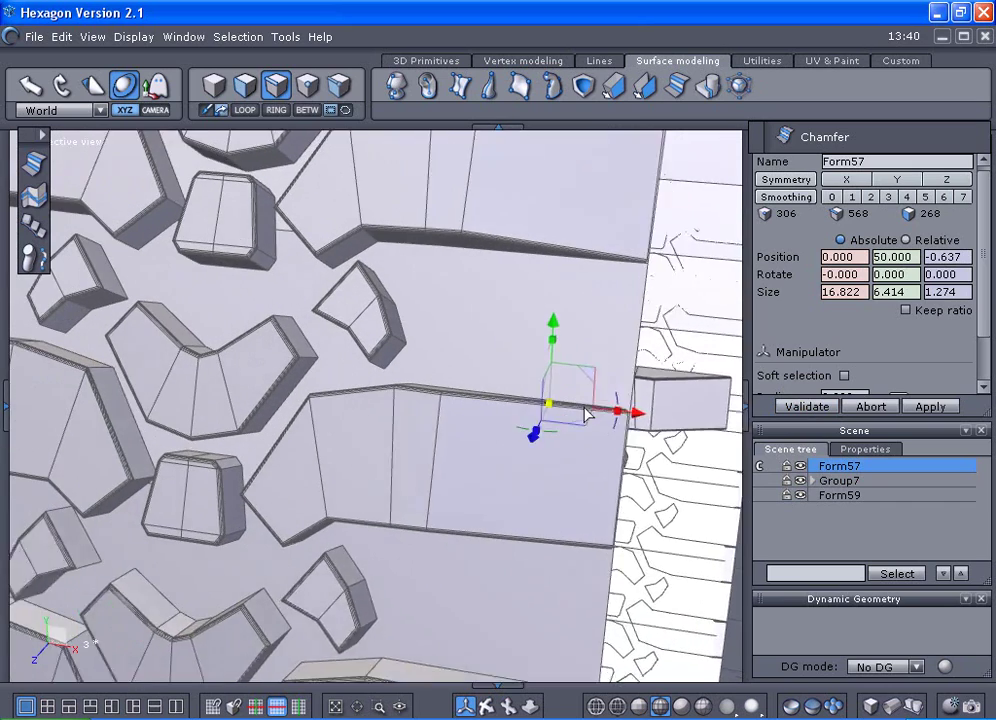
{"action": "left_click", "coordinate": [815, 481]}
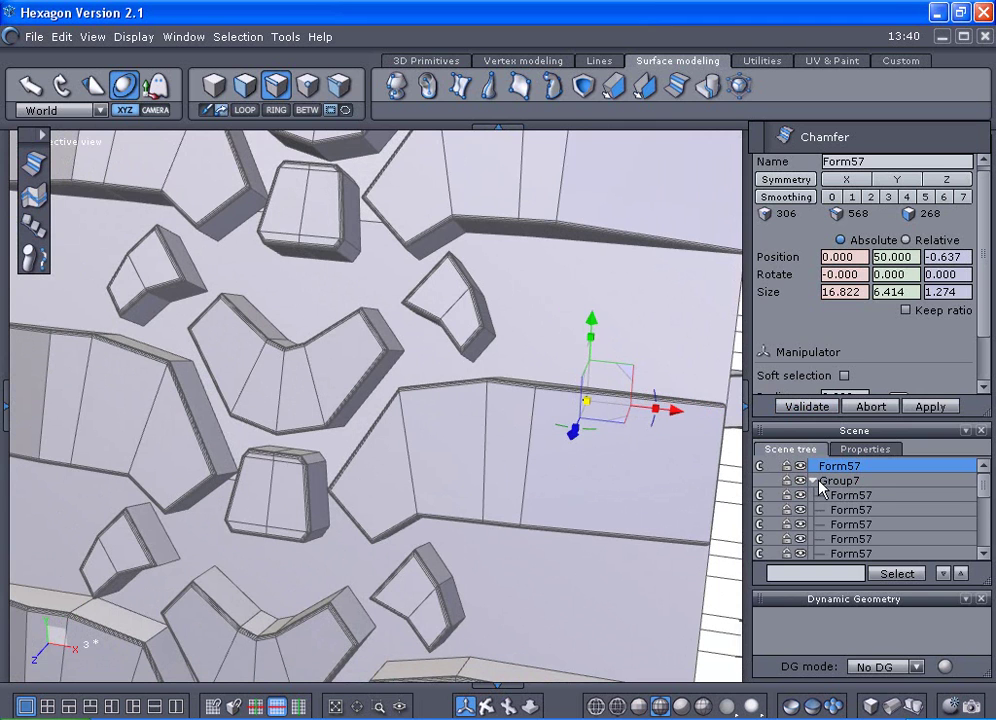
{"action": "left_click", "coordinate": [815, 481]}
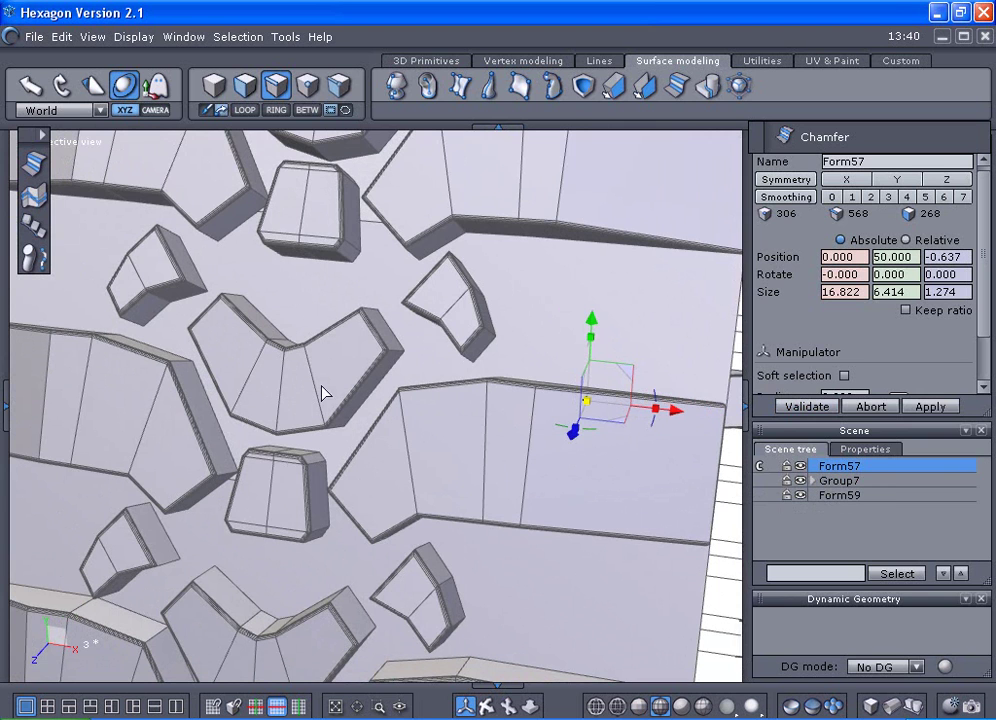
{"action": "scroll", "coordinate": [309, 381], "scroll_direction": "down", "scroll_amount": 5}
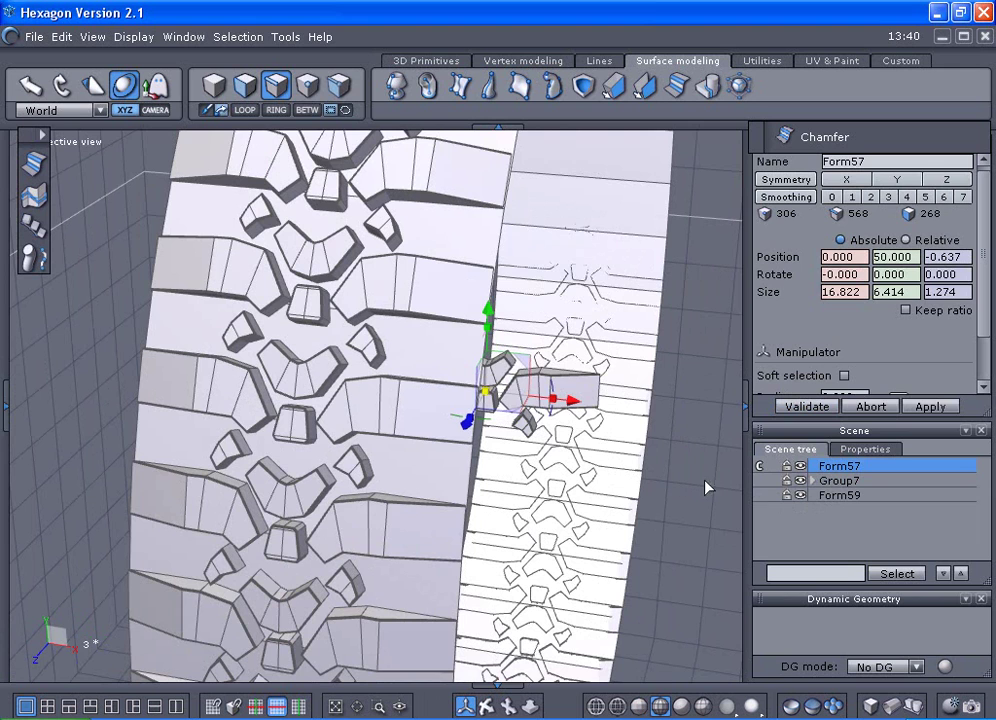
{"action": "left_click", "coordinate": [800, 466]}
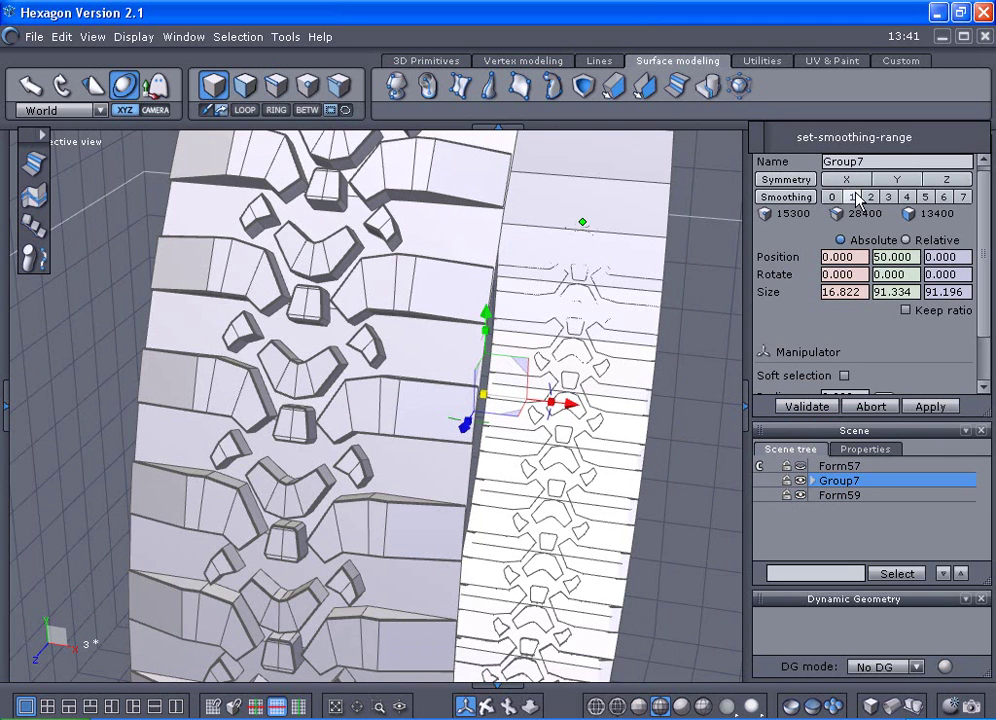
- Try smoothing level 2 on the cloned tread group
{"action": "left_click", "coordinate": [866, 198]}
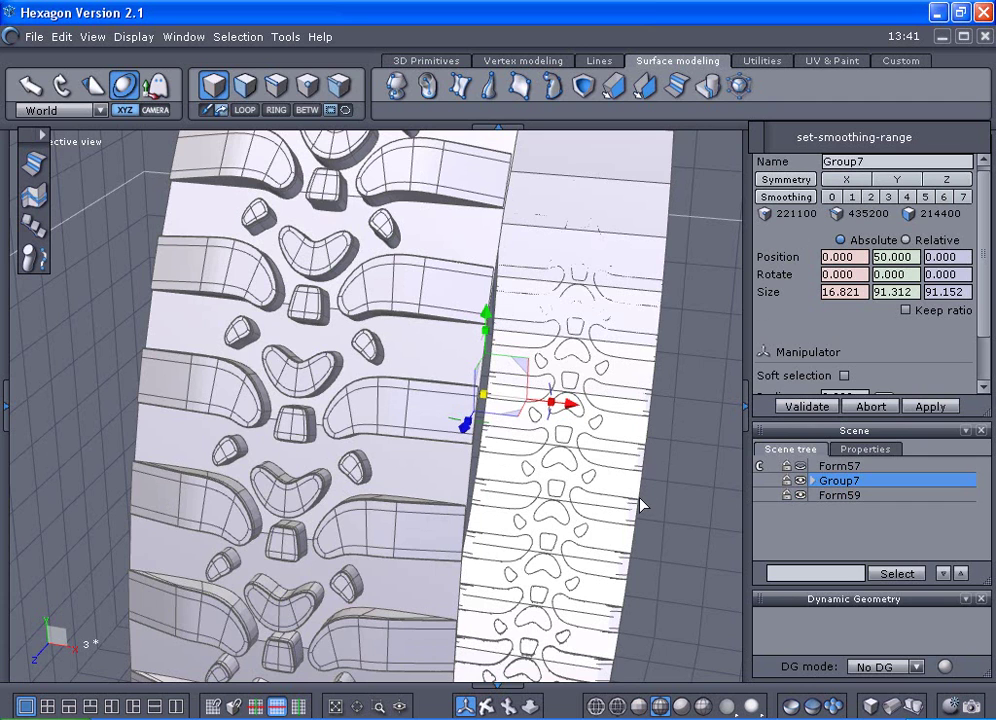
{"action": "middle_click_drag", "start_coordinate": [640, 498], "coordinate": [601, 413]}
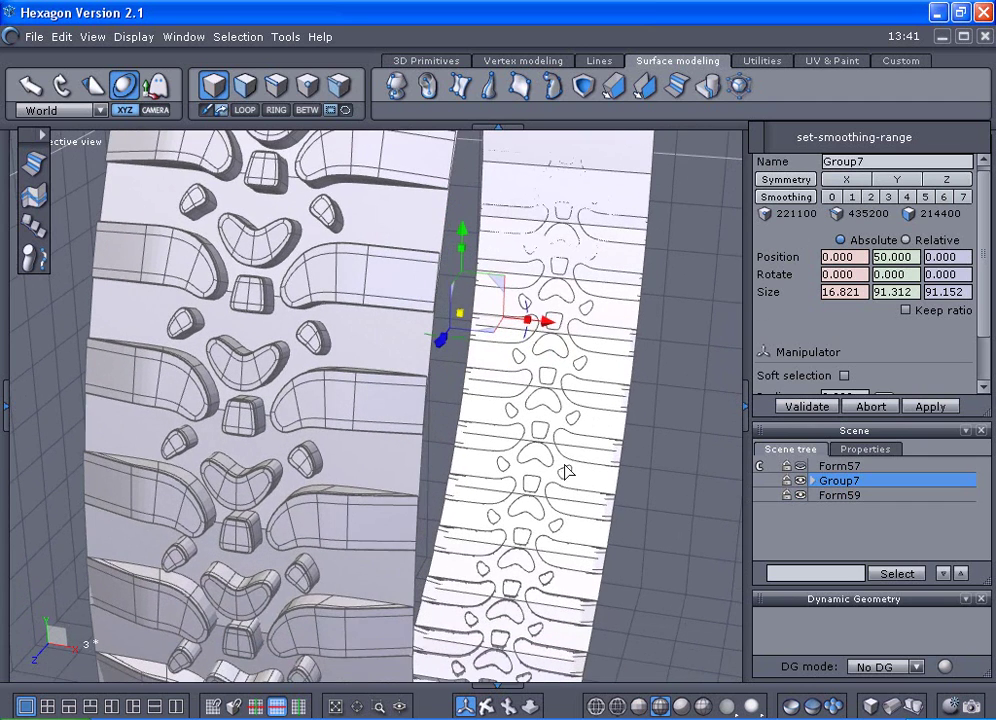
{"action": "middle_click_drag", "start_coordinate": [562, 475], "coordinate": [563, 476]}
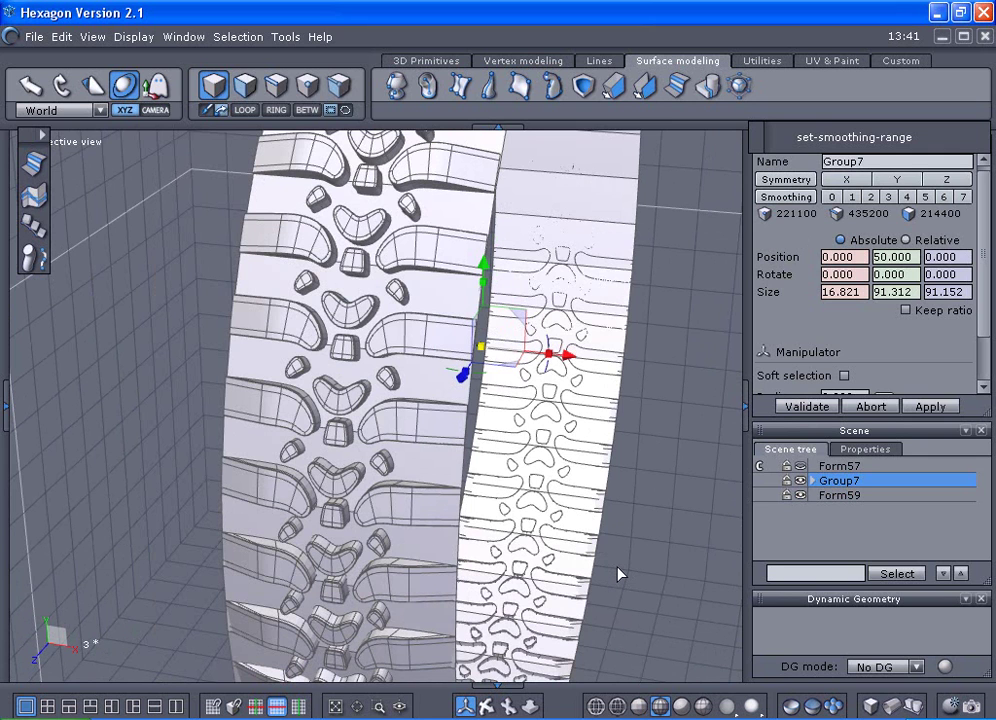
- Display the model in smooth shading without edge lines and reset the tread group's smoothing to 0
{"action": "left_click", "coordinate": [681, 705]}
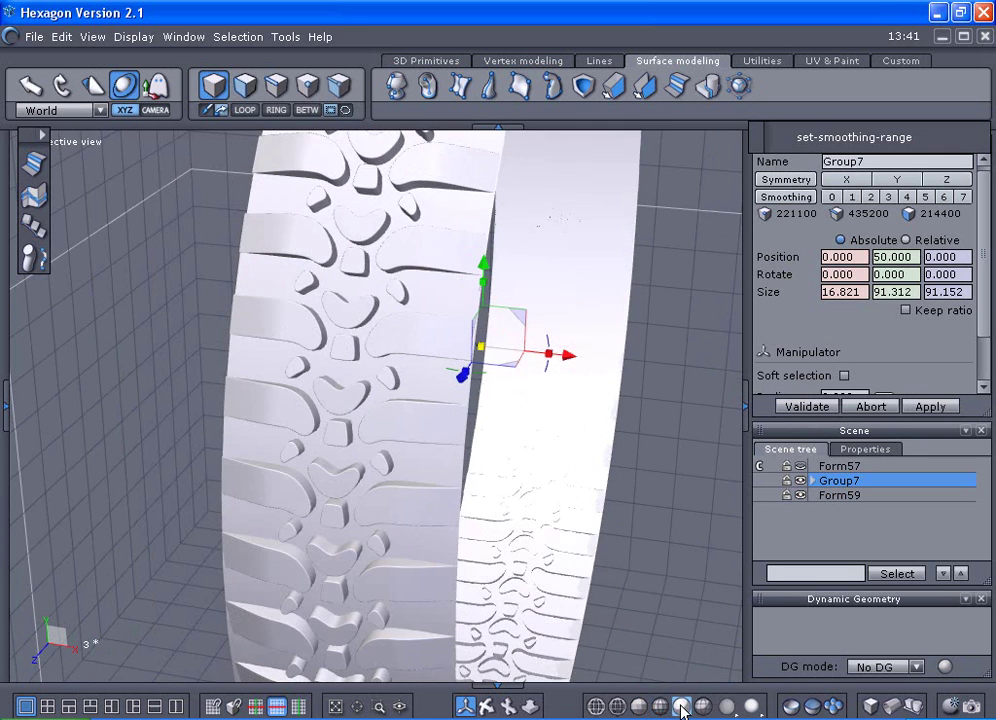
{"action": "middle_click_drag", "start_coordinate": [651, 614], "coordinate": [553, 487]}
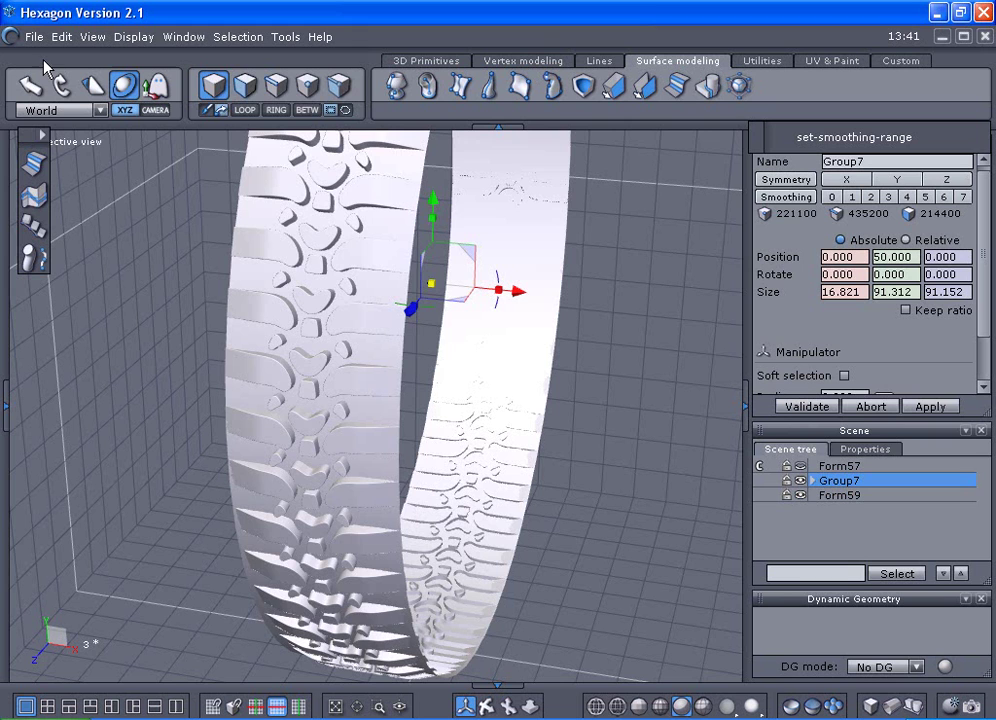
{"action": "left_click", "coordinate": [832, 198]}
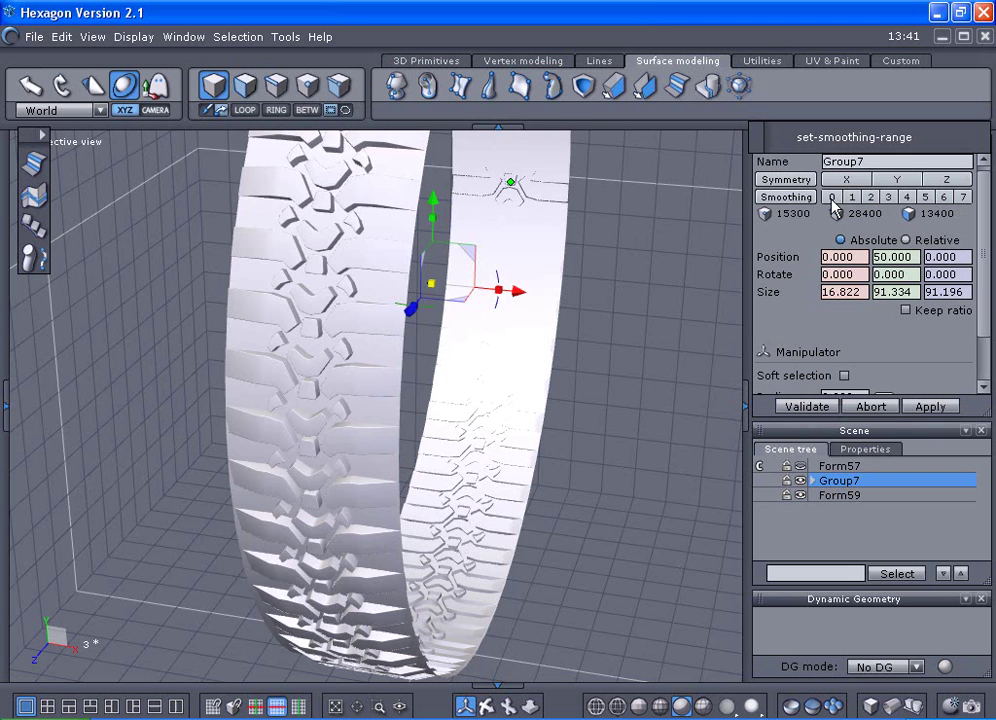
{"action": "scroll", "coordinate": [485, 393], "scroll_direction": "up", "scroll_amount": 2}
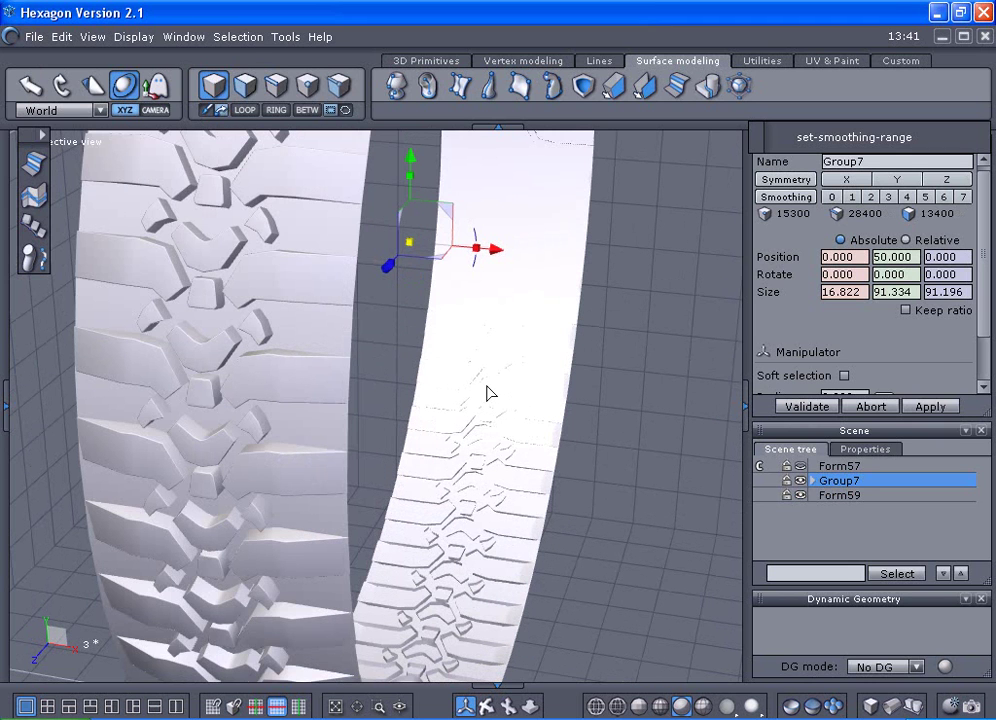
- Save the scene under the new file name 4 in the atest folder
{"action": "left_click", "coordinate": [33, 37]}
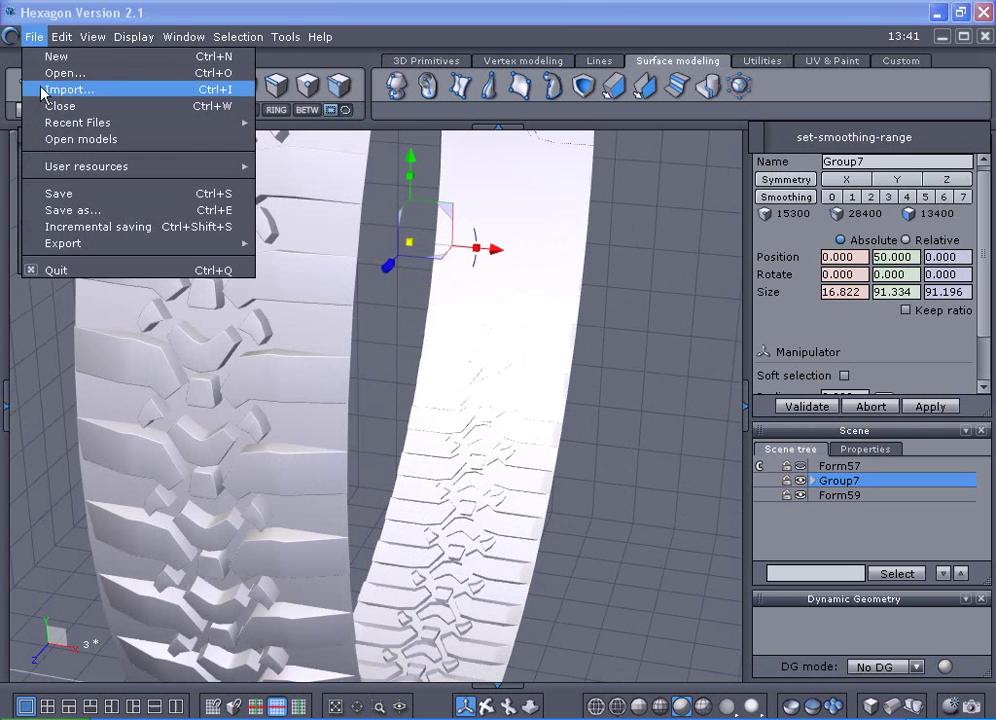
{"action": "left_click", "coordinate": [50, 211]}
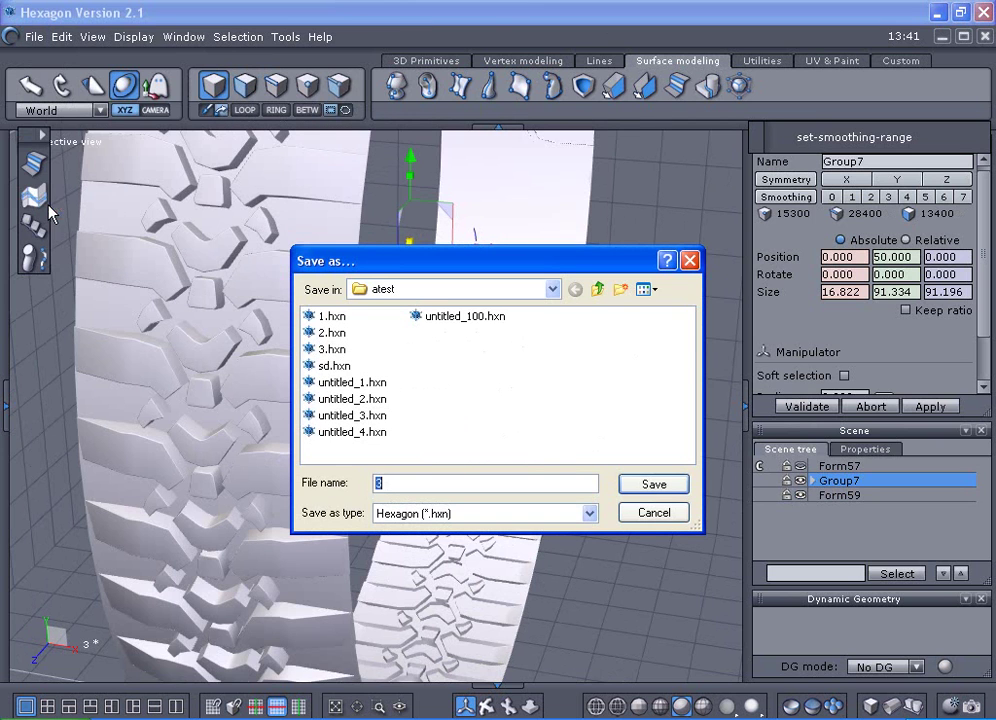
{"action": "type", "text": "4"}
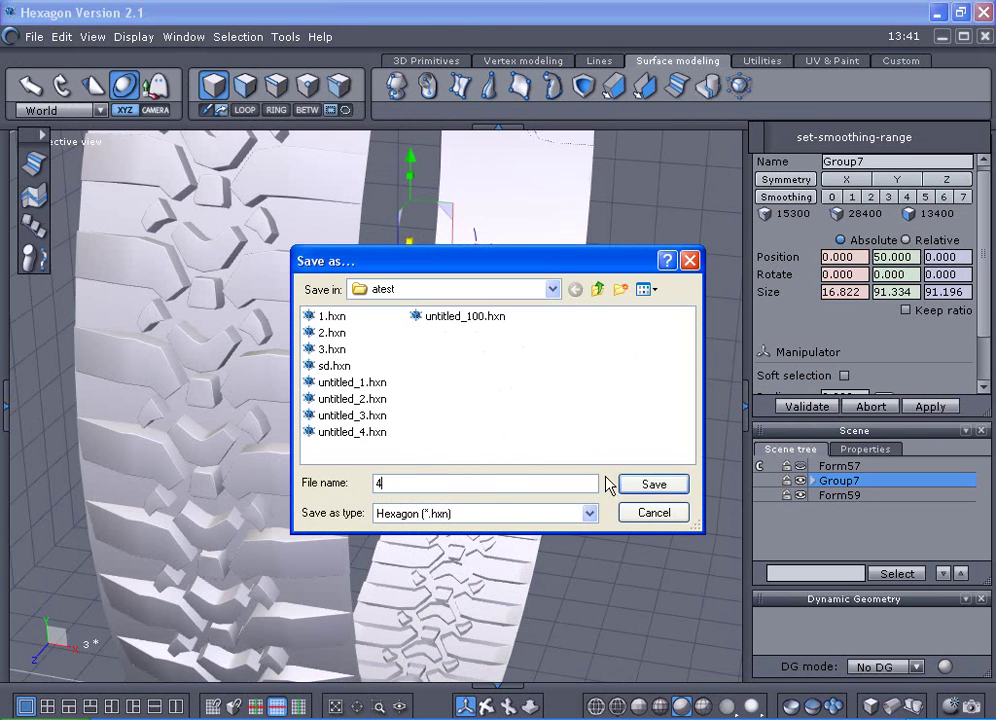
{"action": "left_click", "coordinate": [643, 484]}
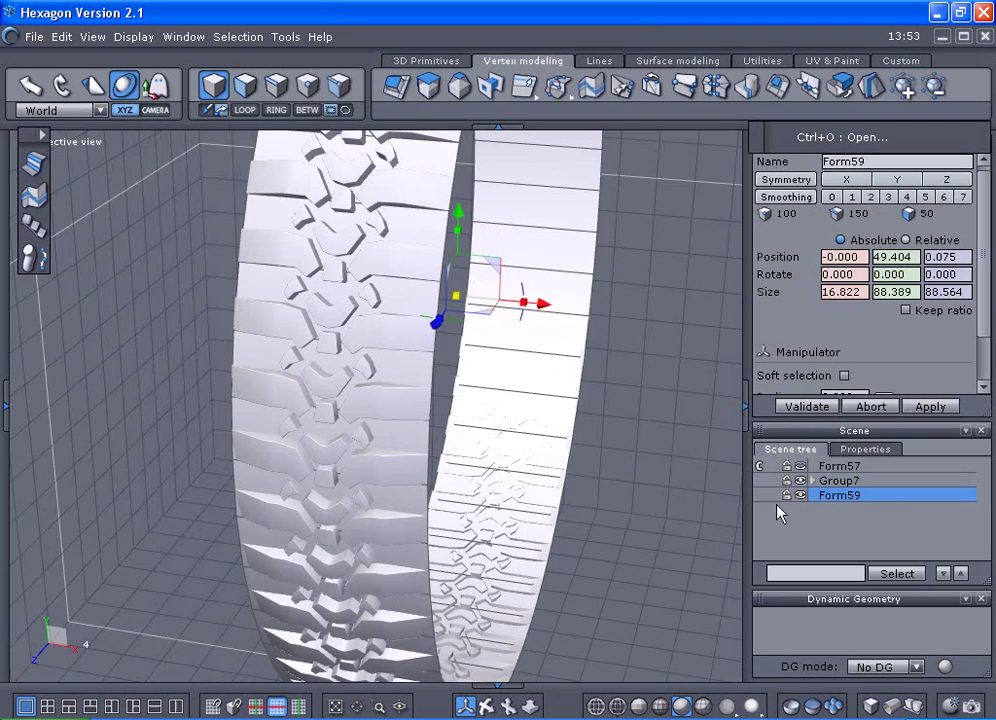
- Hide the ruled surface that backs the tread blocks
{"action": "left_click", "coordinate": [801, 494]}
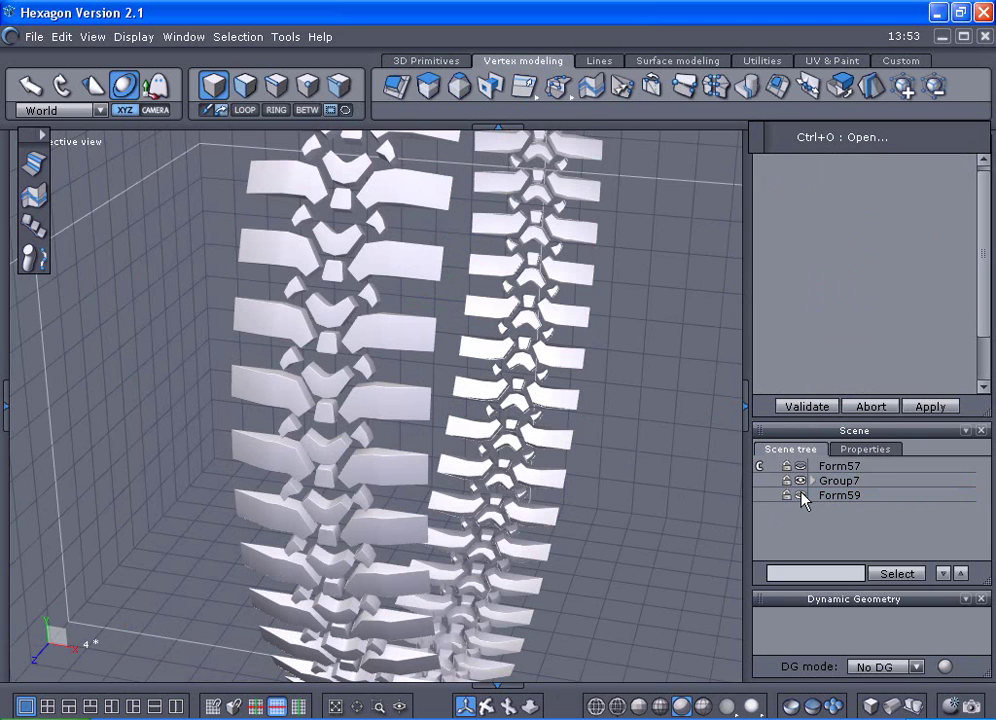
- Show the ruled surface, hide the tread group, and duplicate the ruled surface in place
{"action": "left_click", "coordinate": [800, 494]}
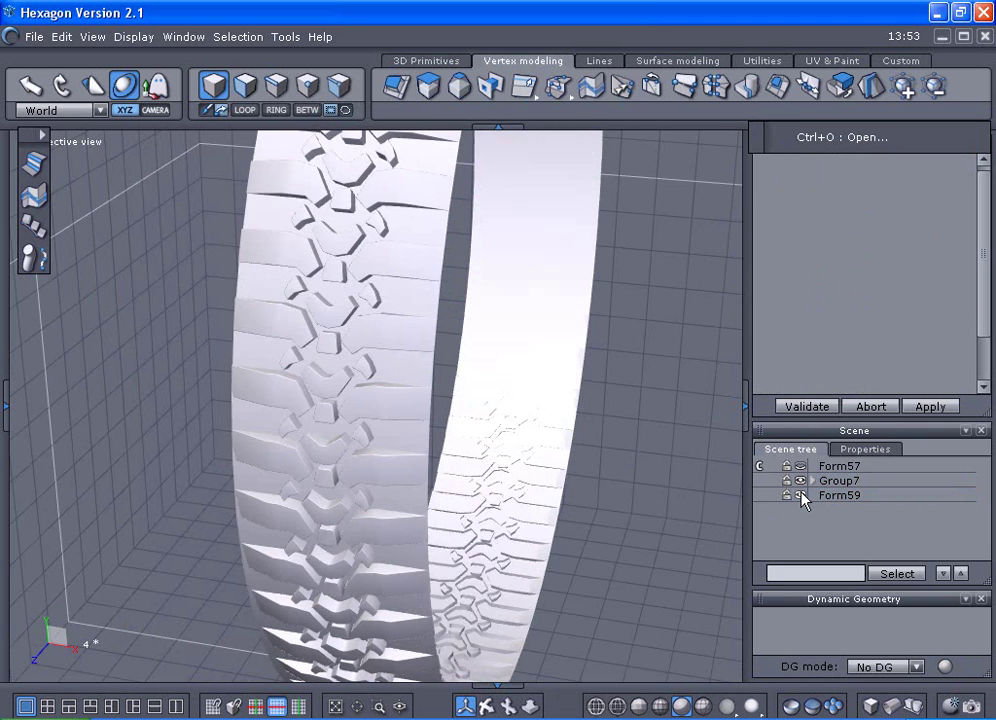
{"action": "left_click", "coordinate": [799, 481]}
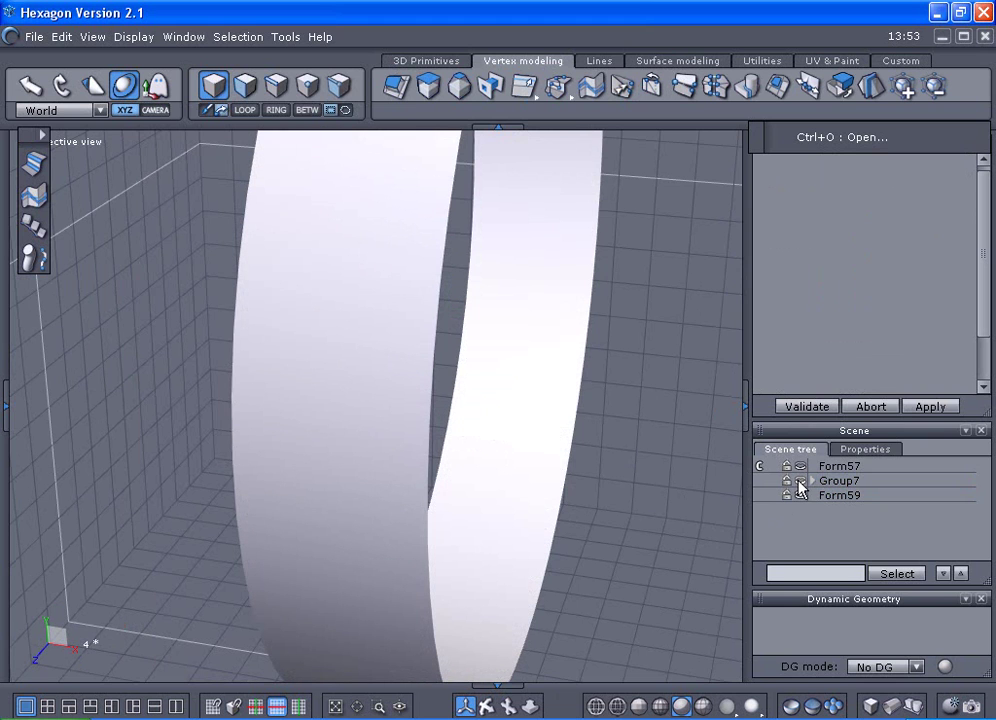
{"action": "left_click", "coordinate": [830, 495]}
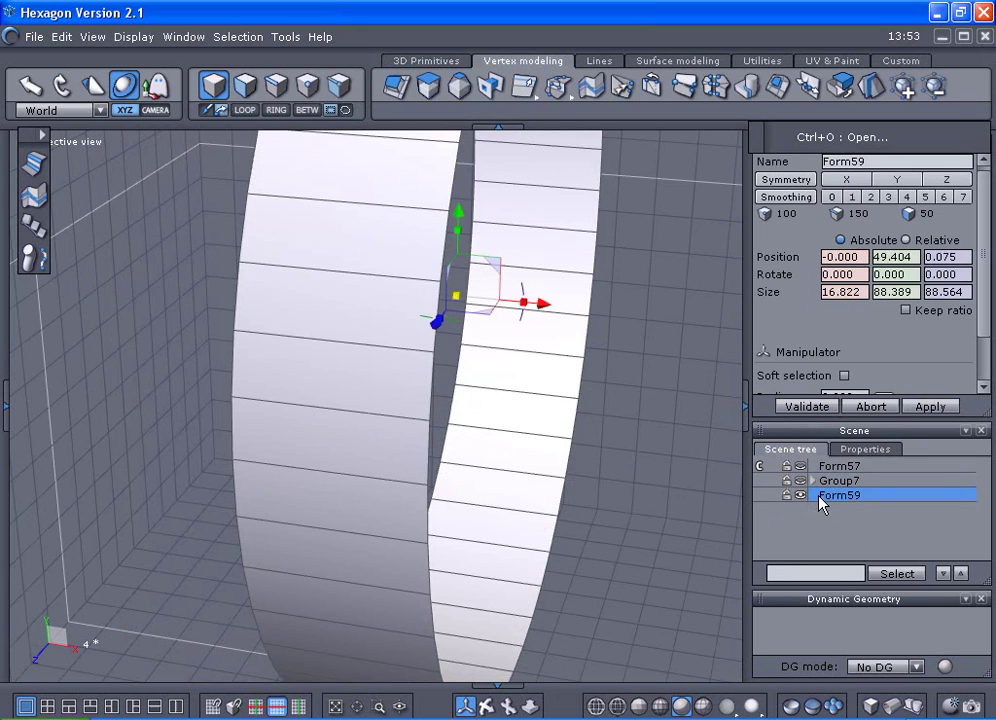
{"action": "key", "text": "ctrl+c"}
{"action": "key", "text": "ctrl+v"}
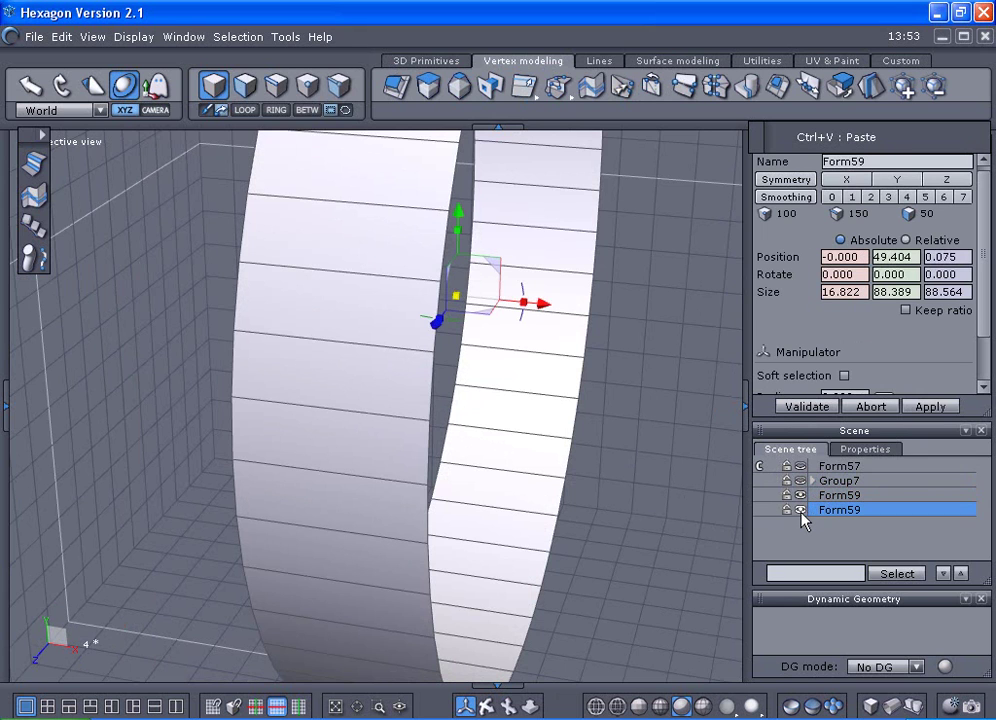
- Hide and lock the duplicated ruled surface, and show the tread group again
{"action": "left_click", "coordinate": [800, 510]}
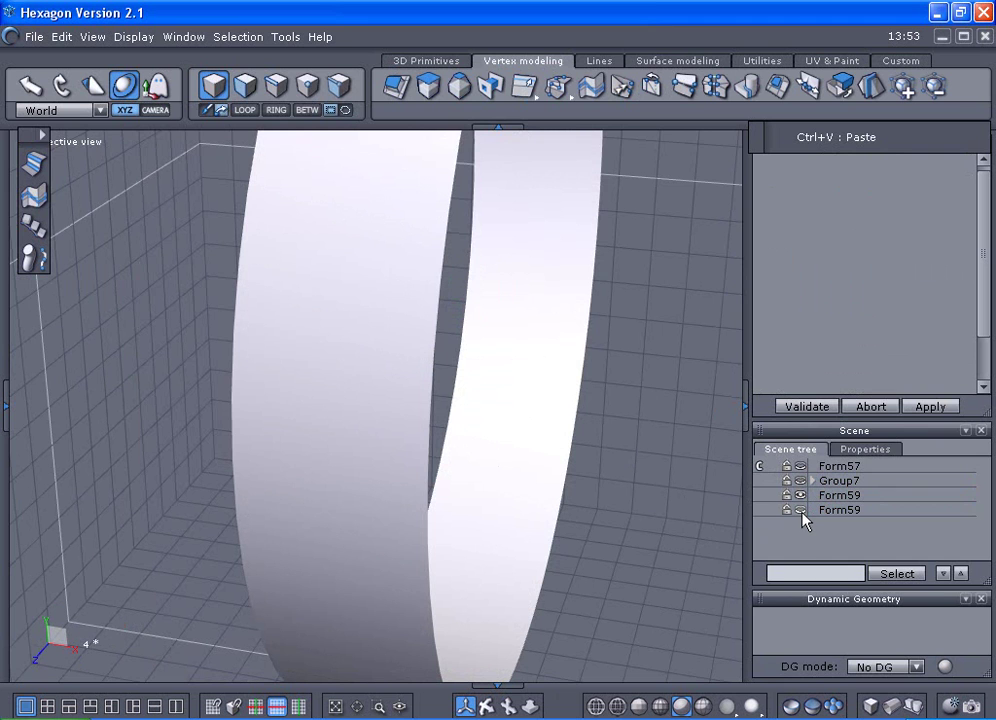
{"action": "left_click", "coordinate": [785, 509]}
{"action": "left_click", "coordinate": [800, 481]}
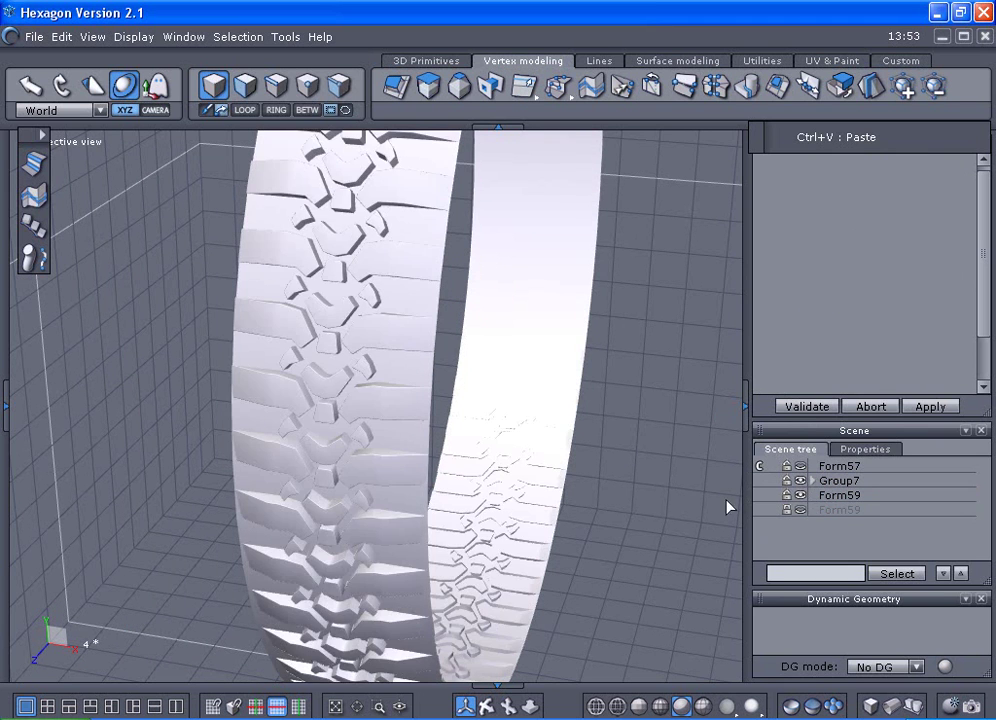
- Widen the tread group and the unlocked ruled surface together along X to about 30.72
{"action": "scroll", "coordinate": [678, 485], "scroll_direction": "down", "scroll_amount": 3}
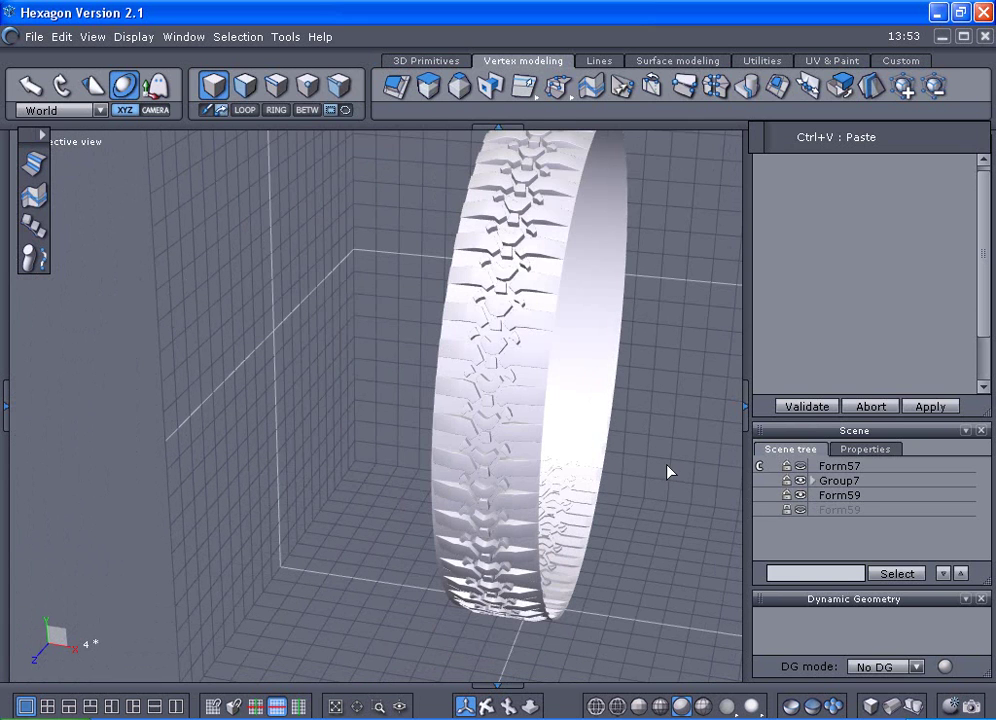
{"action": "left_click", "coordinate": [820, 500]}
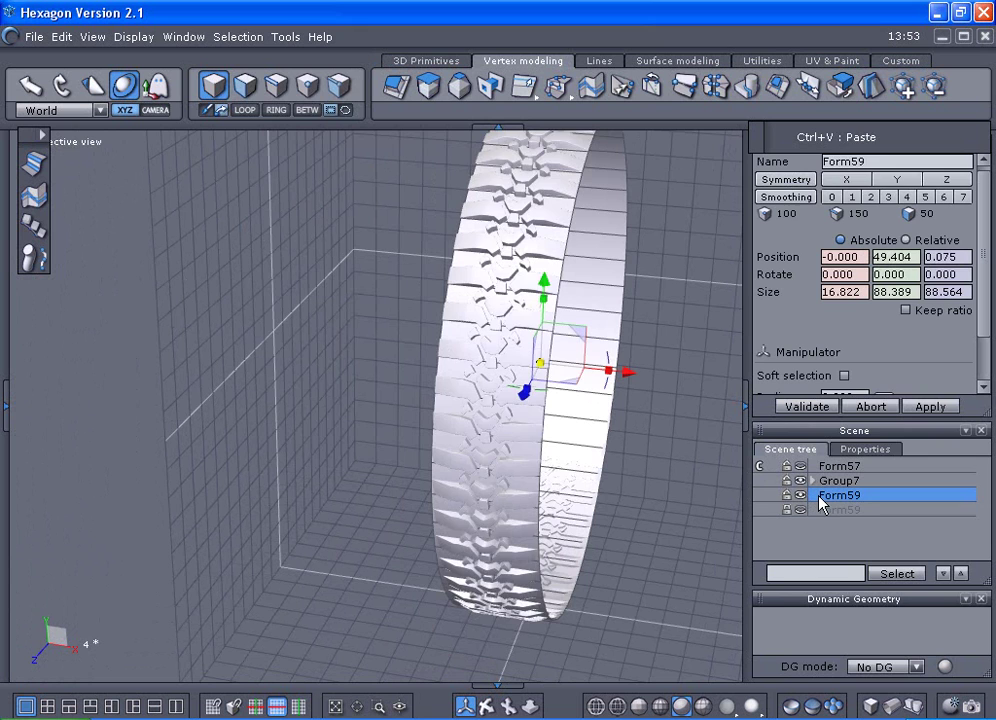
{"action": "key", "text": "ctrl+a"}
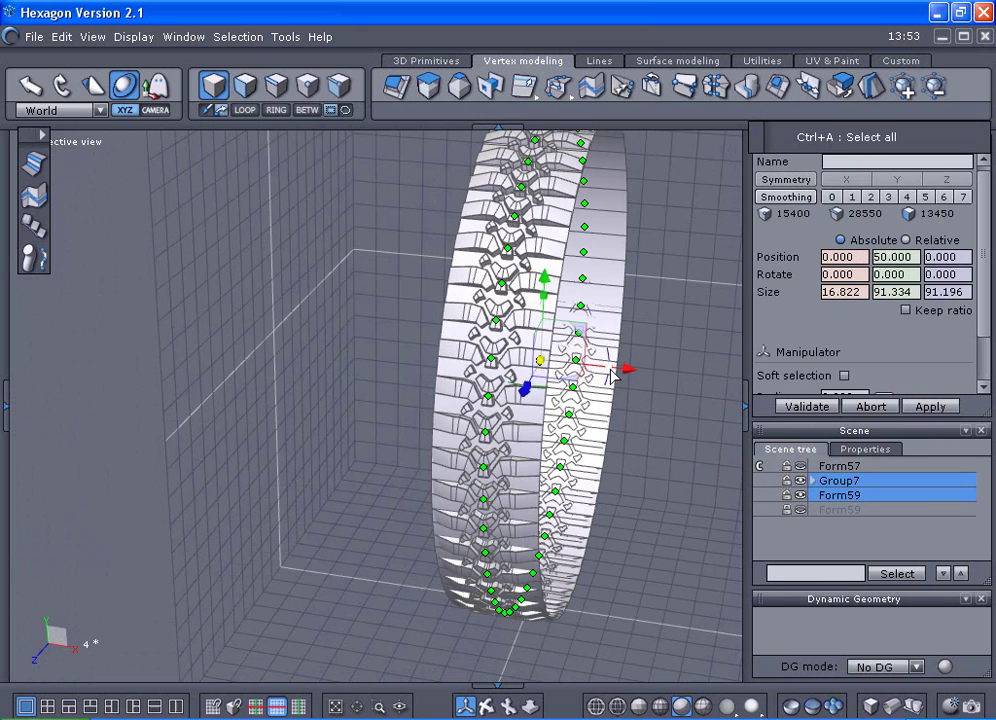
{"action": "left_click_drag", "start_coordinate": [612, 373], "coordinate": [669, 371]}
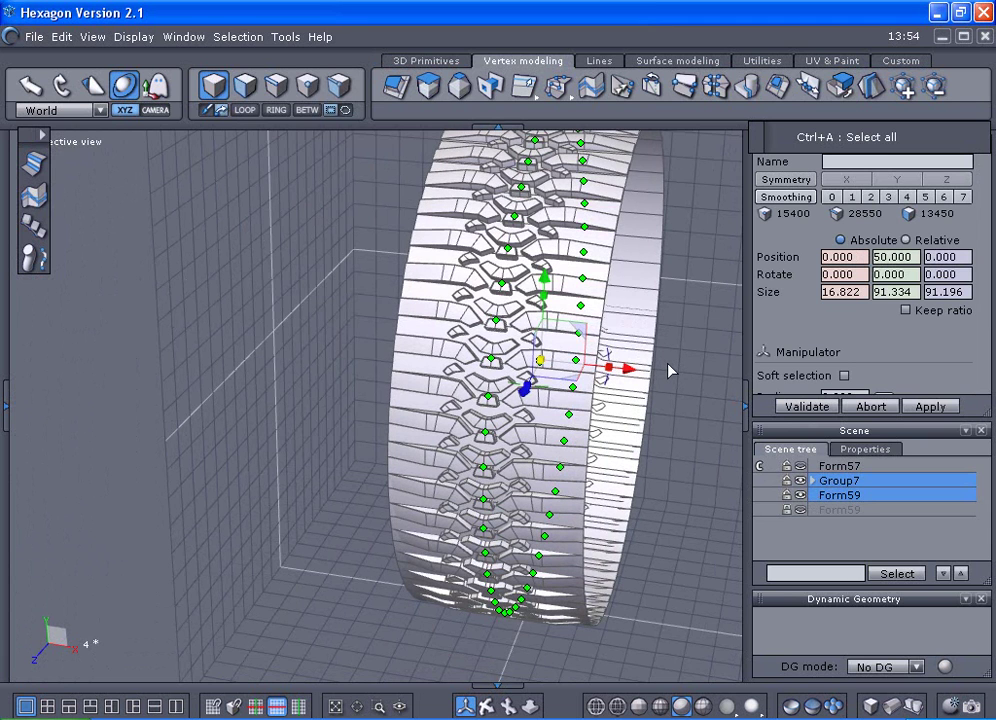
- Scale down the outer edge loops on the tire's positive X side and move them inward to an overall width of about 28.39
{"action": "key", "text": "KP_2"}
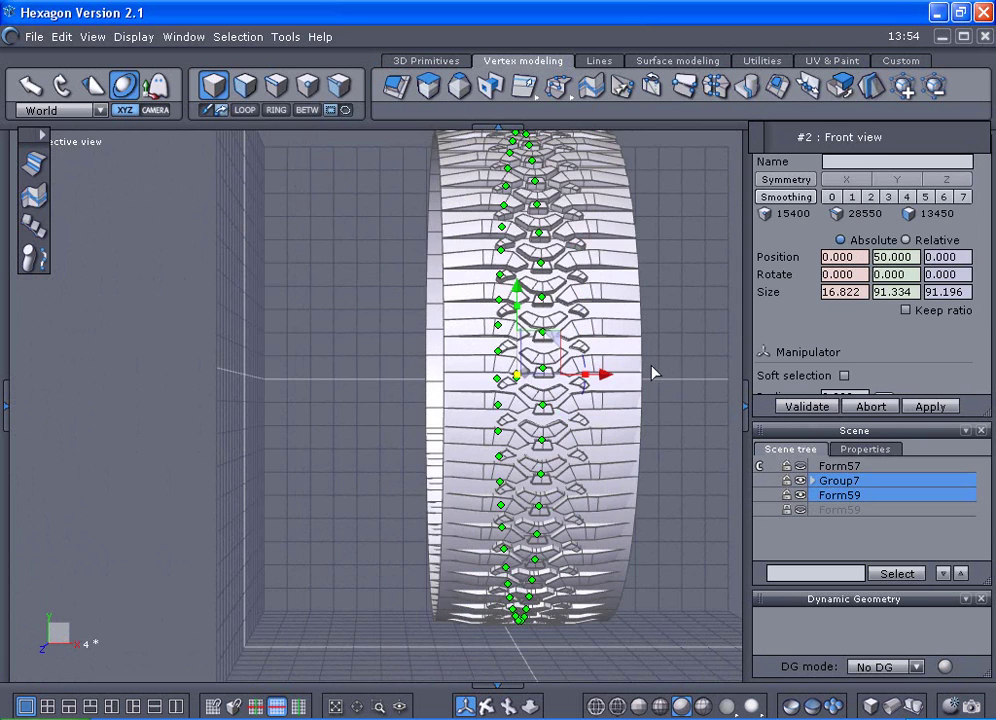
{"action": "left_click", "coordinate": [912, 707]}
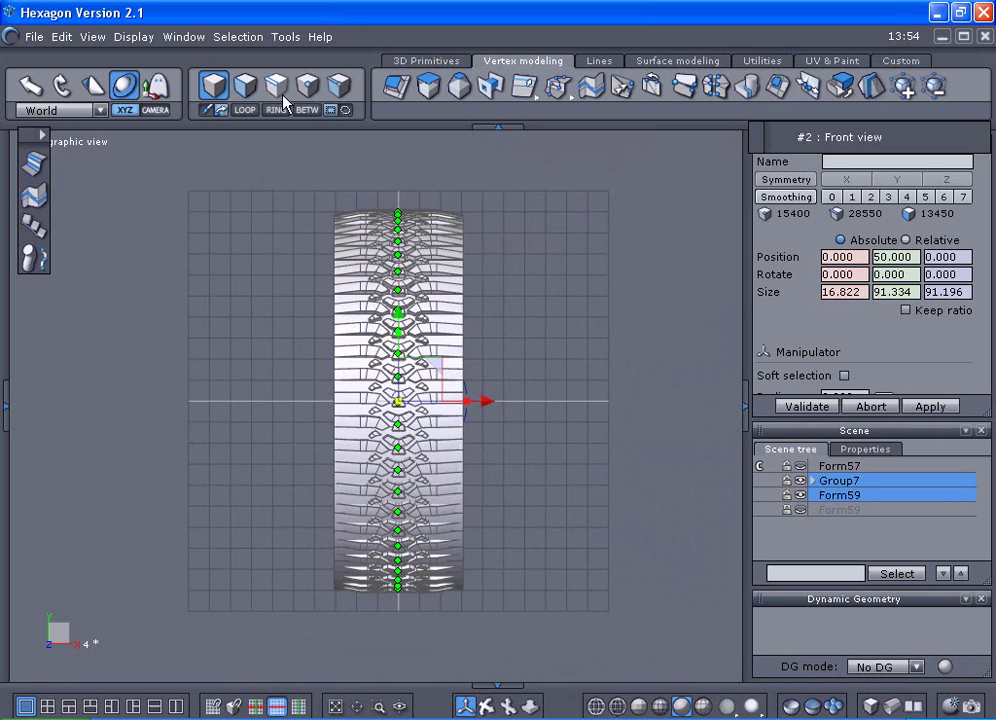
{"action": "key", "text": "F3"}
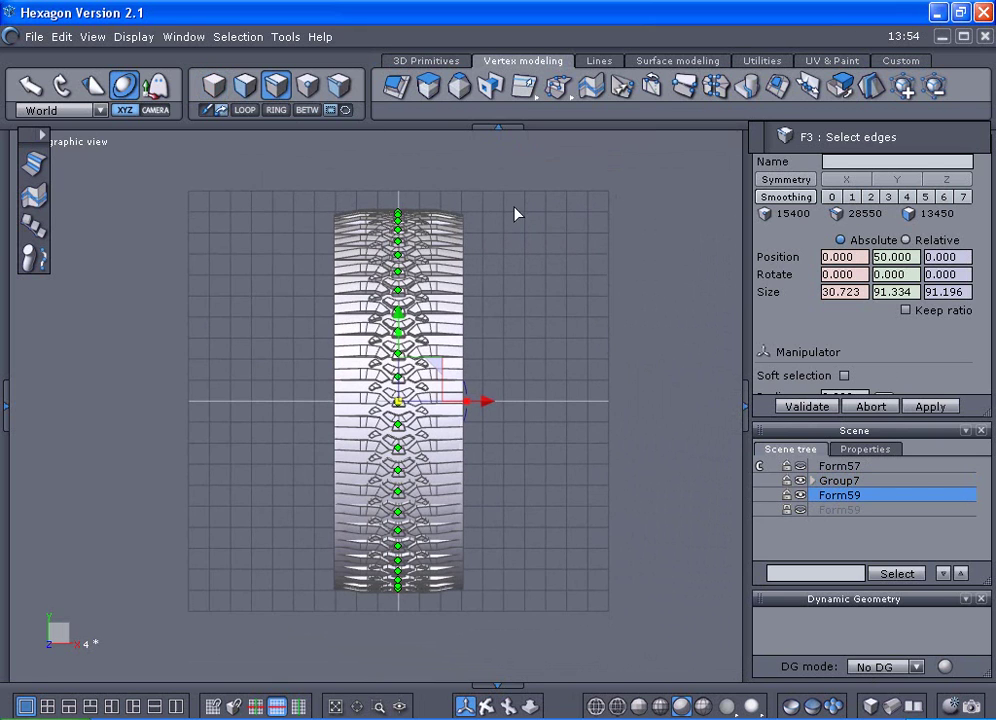
{"action": "left_click", "coordinate": [872, 709]}
{"action": "left_click_drag", "start_coordinate": [517, 179], "coordinate": [460, 632]}
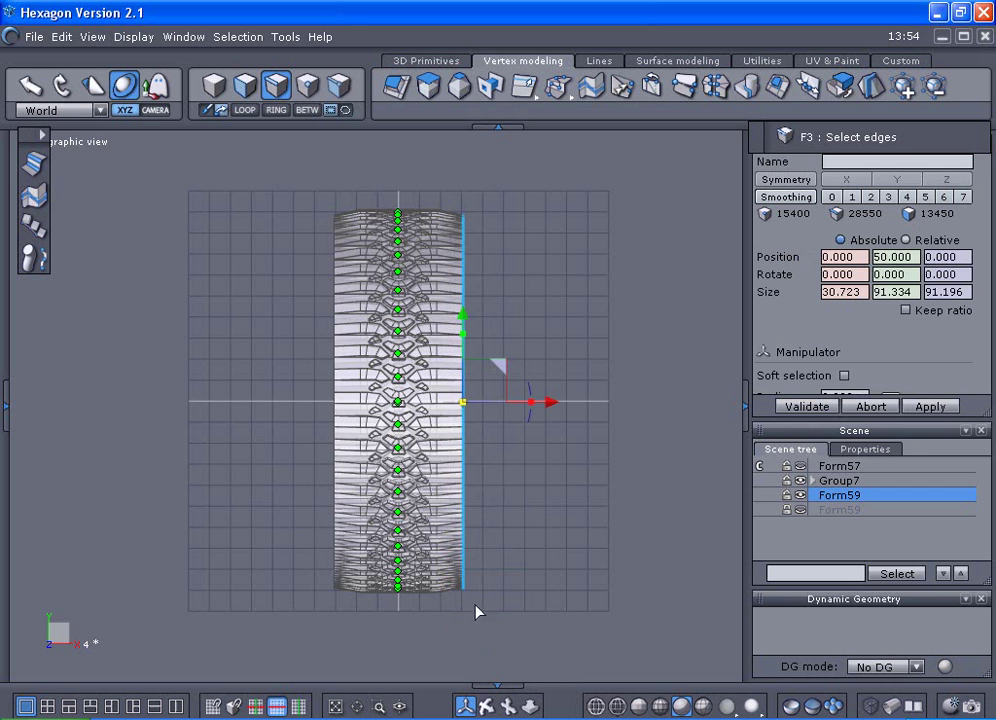
{"action": "middle_click_drag", "start_coordinate": [476, 612], "coordinate": [480, 453]}
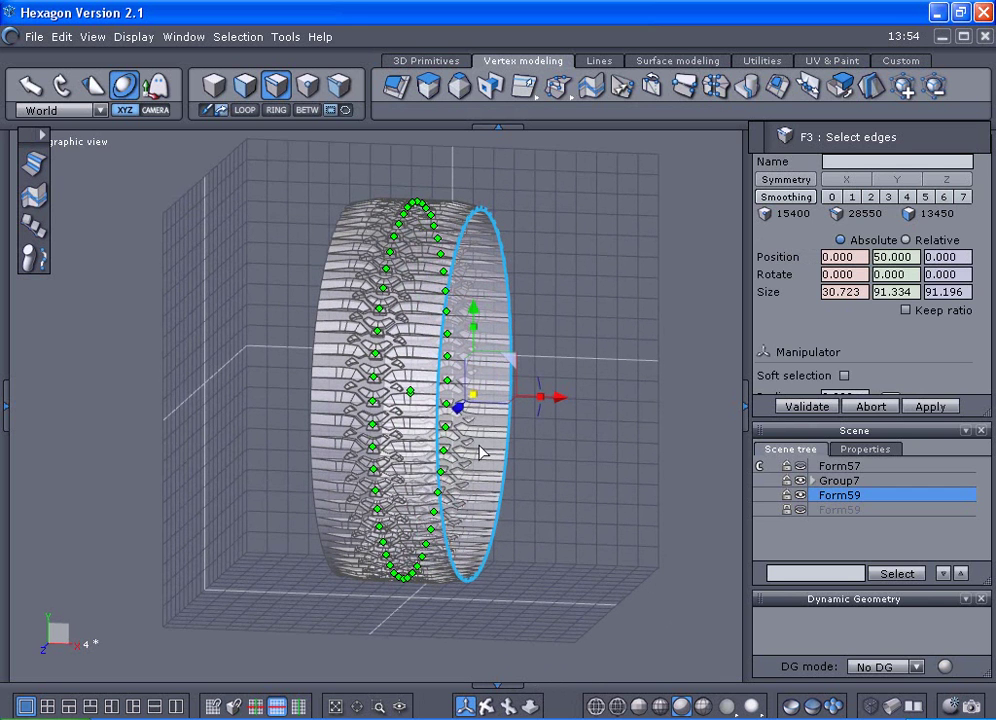
{"action": "left_click_drag", "start_coordinate": [474, 396], "coordinate": [471, 425]}
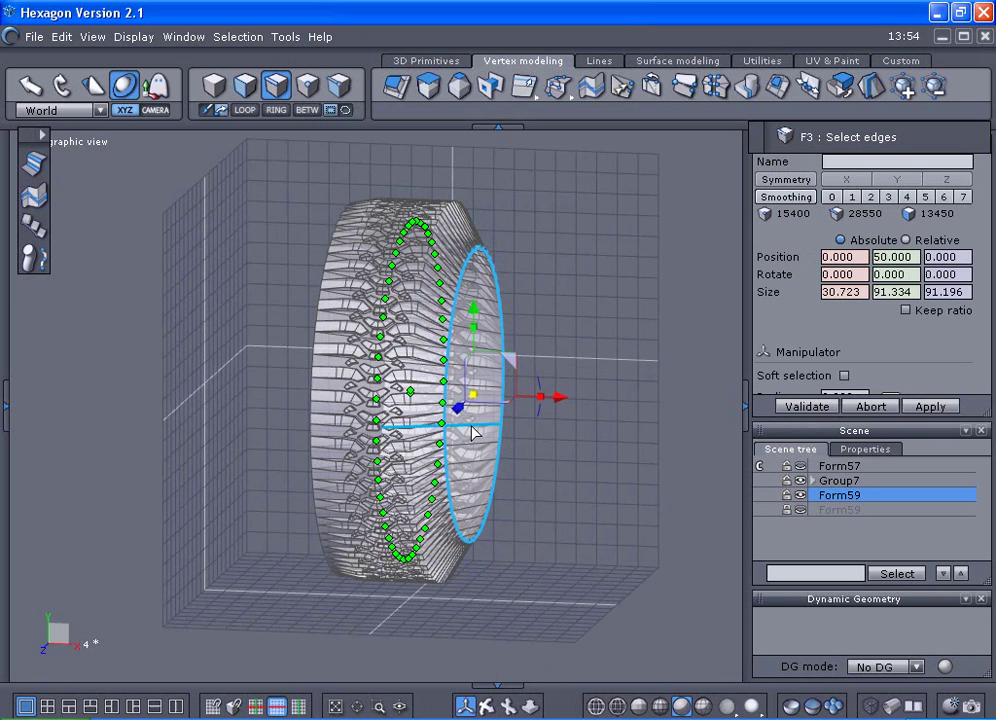
{"action": "key", "text": "2"}
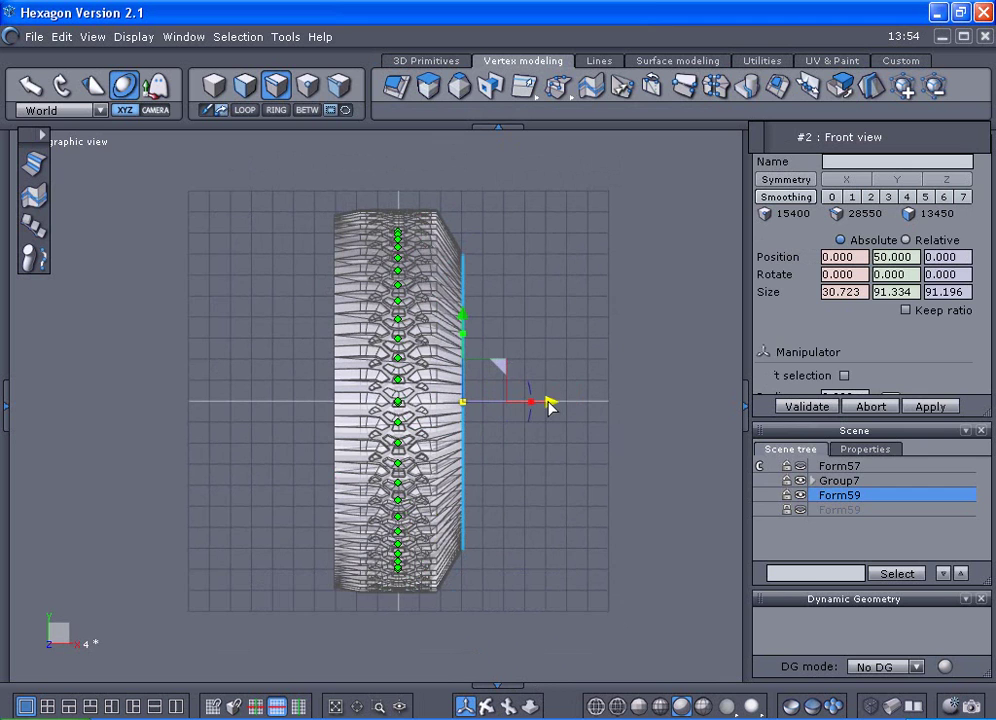
{"action": "left_click_drag", "start_coordinate": [548, 404], "coordinate": [539, 405]}
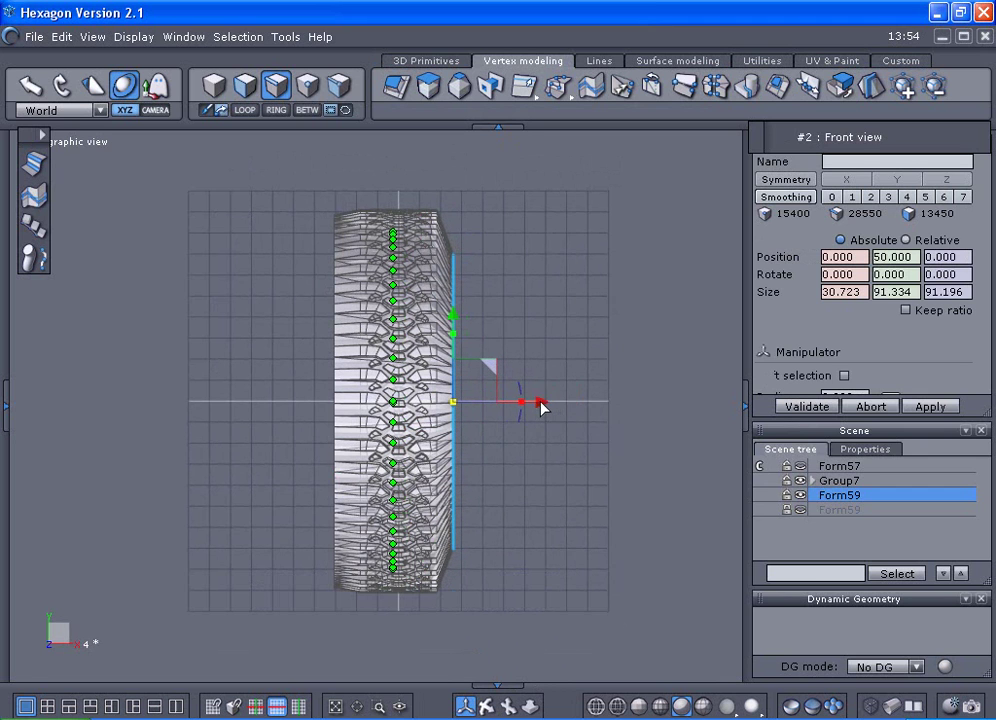
- Scale down the outer edge loops on the tire's negative X side and move them inward to an overall width of about 25.60
{"action": "left_click_drag", "start_coordinate": [275, 196], "coordinate": [350, 637]}
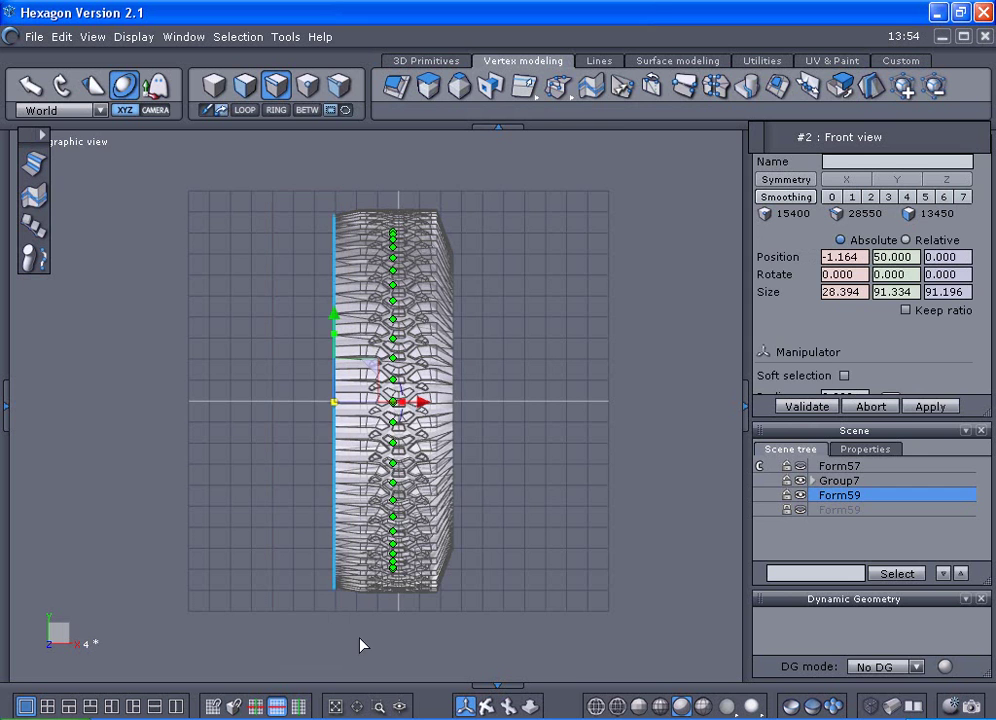
{"action": "key", "text": "1"}
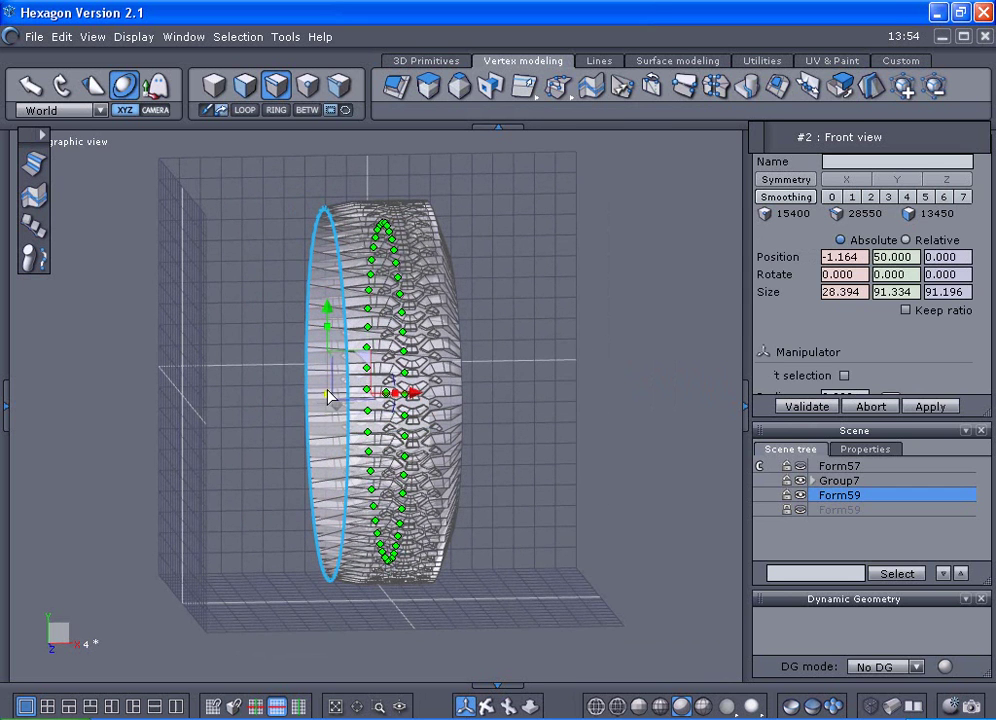
{"action": "left_click_drag", "start_coordinate": [328, 390], "coordinate": [294, 403]}
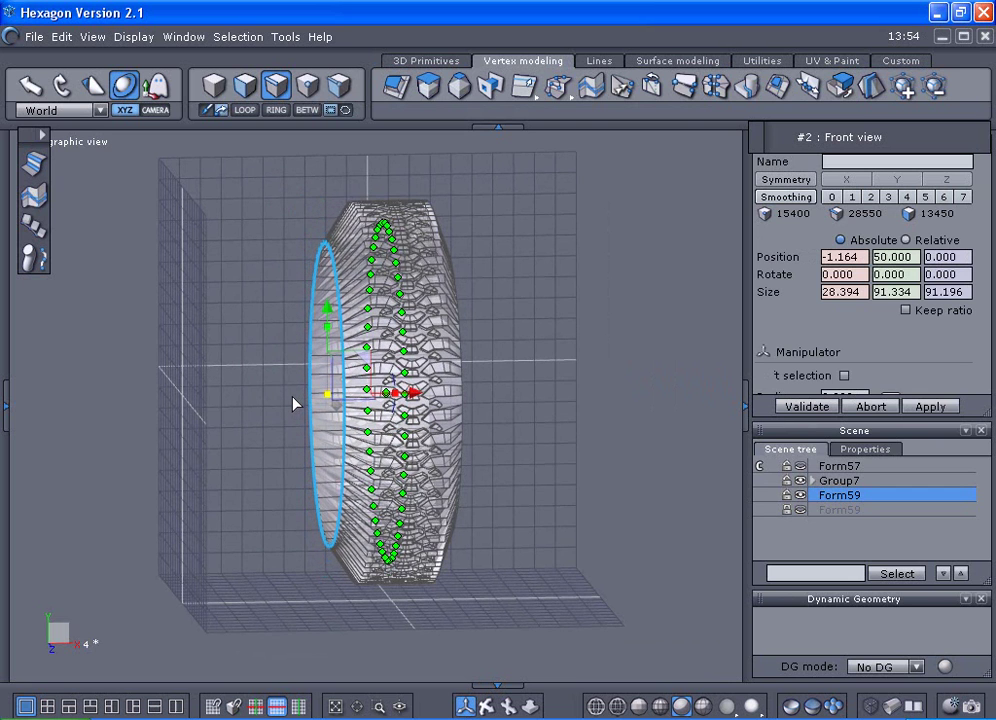
{"action": "key", "text": "KP_2"}
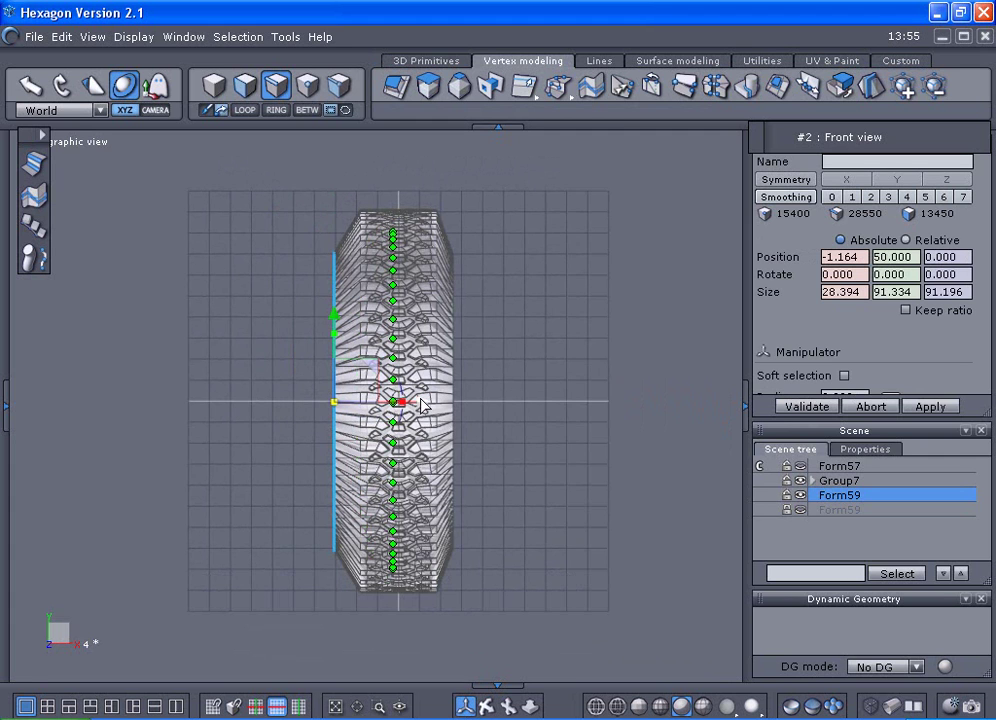
{"action": "left_click_drag", "start_coordinate": [422, 401], "coordinate": [434, 397]}
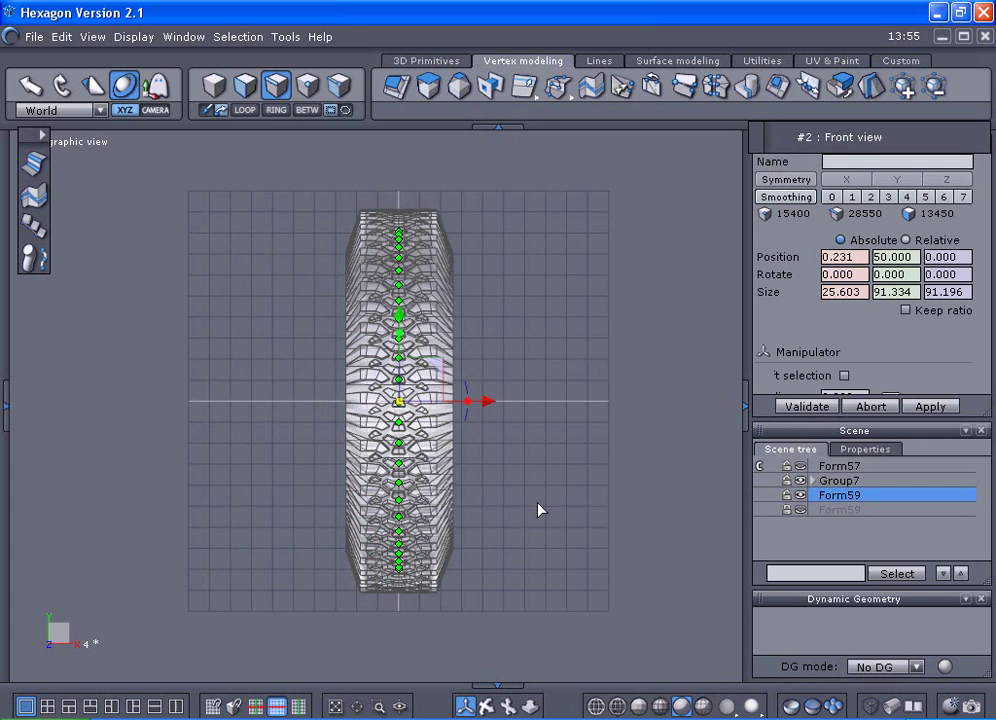
{"action": "key", "text": "ctrl+z"}
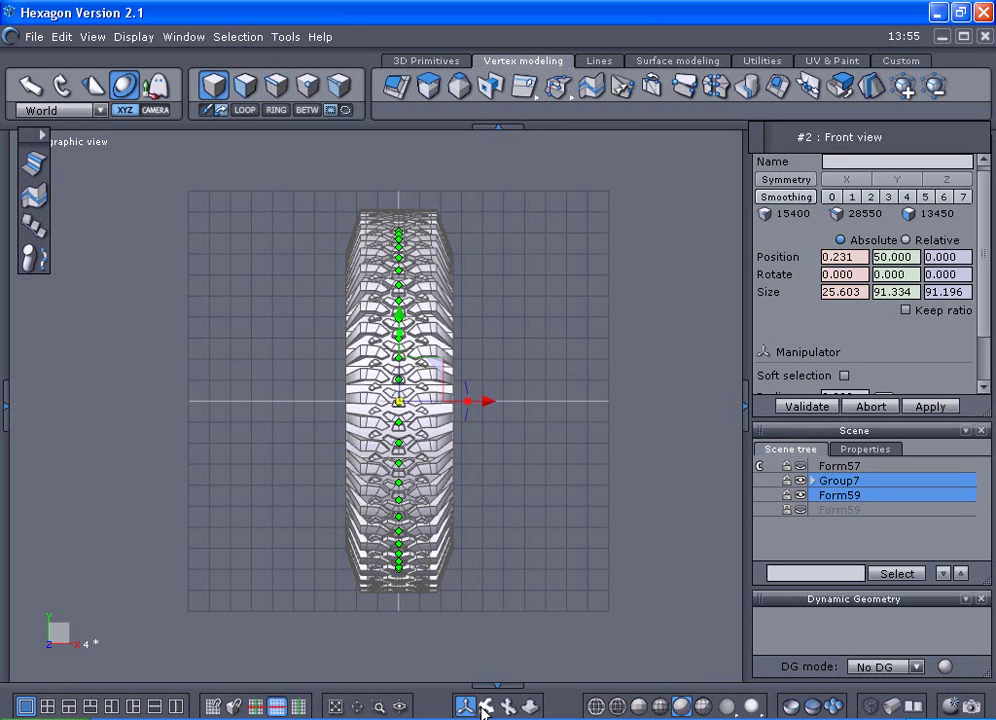
- Show and unlock the duplicated ruled surface and hide the tread group, leaving only the two ruled surfaces displayed
{"action": "key", "text": "0"}
{"action": "middle_click_drag", "start_coordinate": [498, 400], "coordinate": [338, 400]}
{"action": "scroll", "coordinate": [456, 482], "scroll_direction": "up", "scroll_amount": 5}
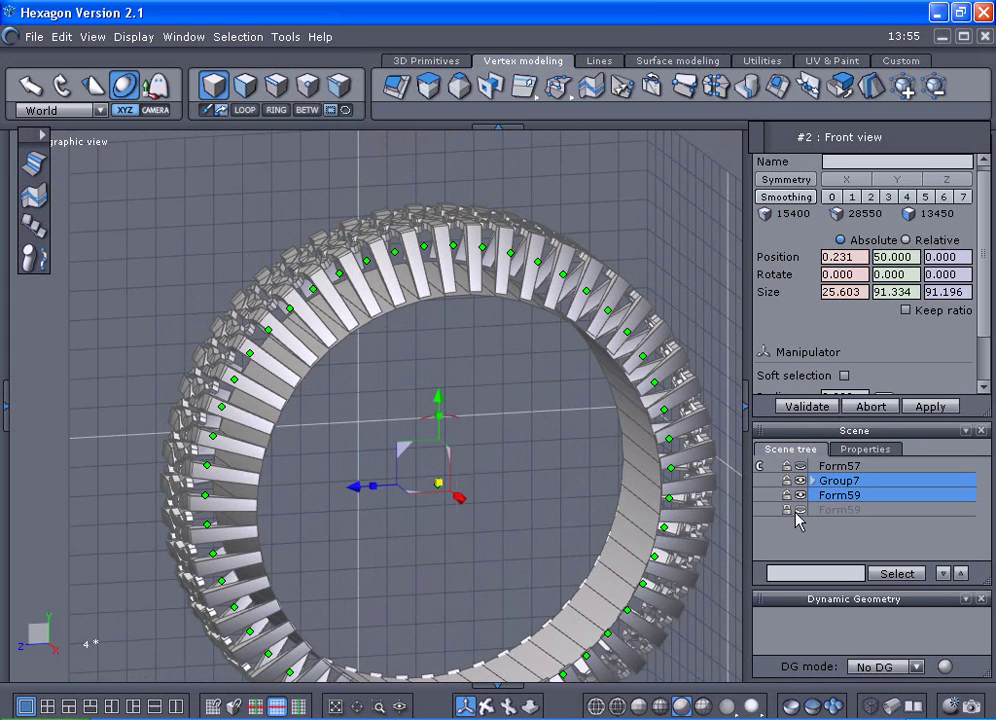
{"action": "left_click", "coordinate": [800, 509]}
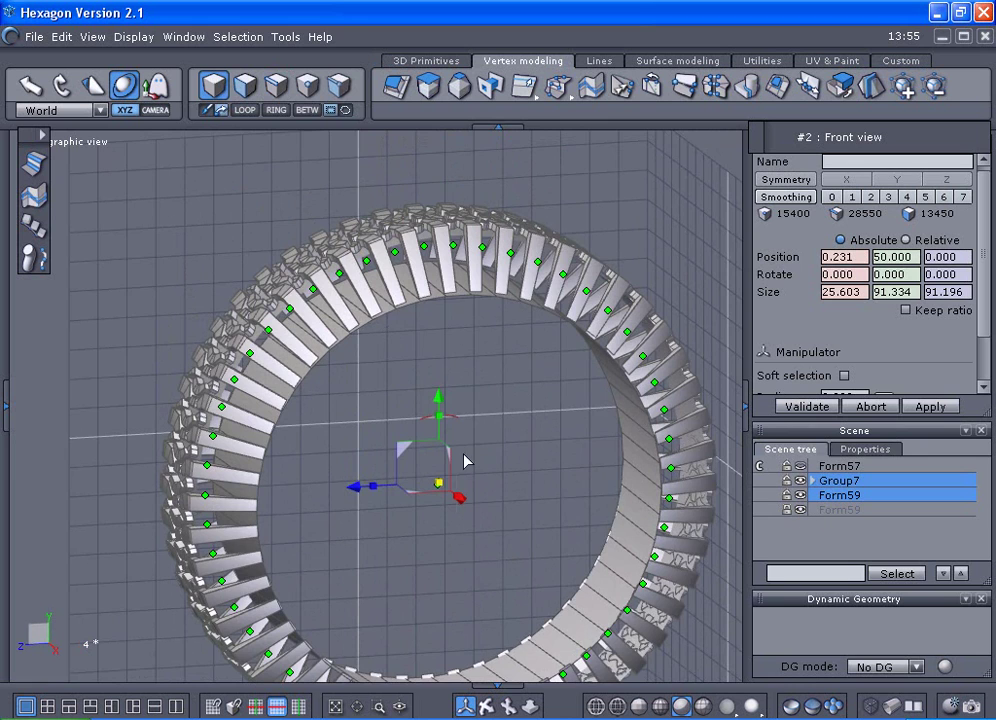
{"action": "middle_click_drag", "start_coordinate": [464, 454], "coordinate": [512, 478]}
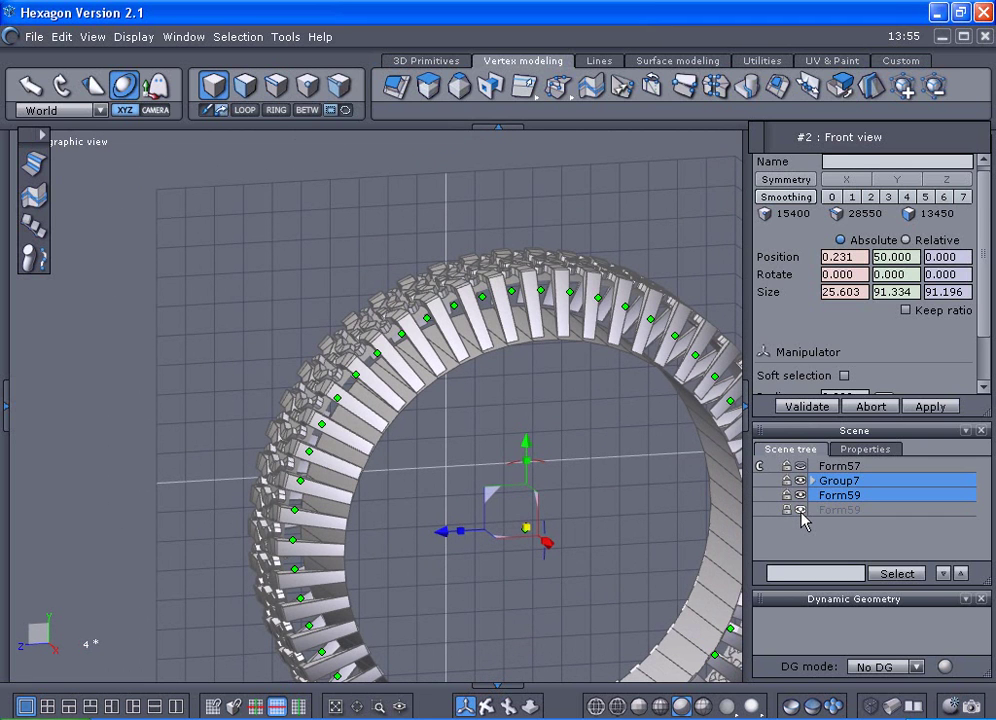
{"action": "left_click", "coordinate": [787, 509]}
{"action": "left_click", "coordinate": [787, 481]}
{"action": "left_click", "coordinate": [787, 495]}
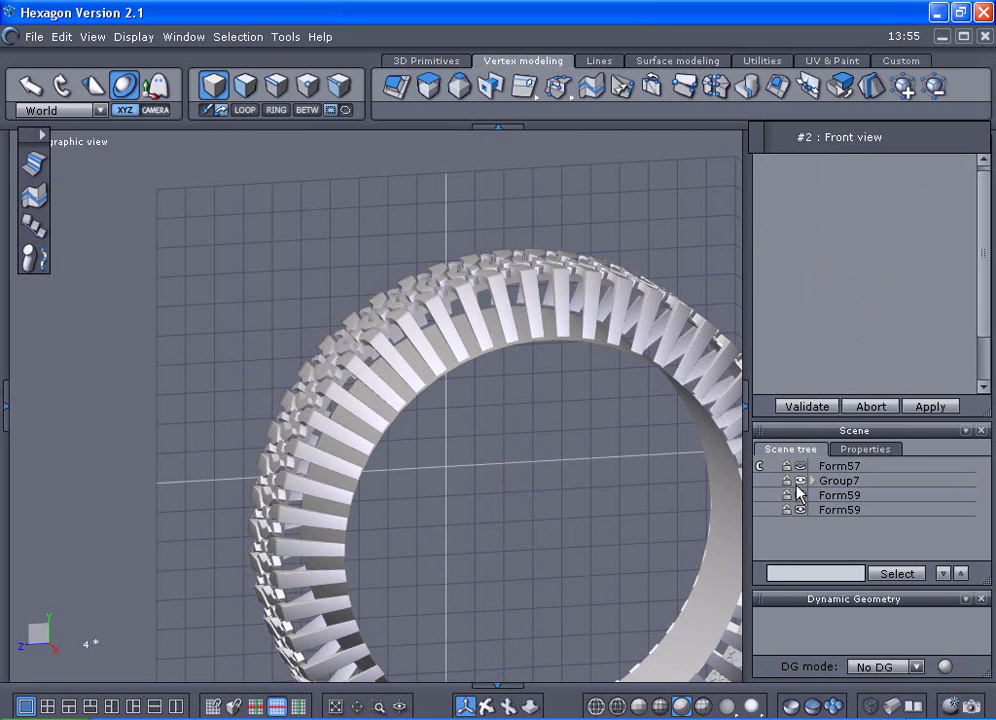
{"action": "left_click", "coordinate": [799, 482]}
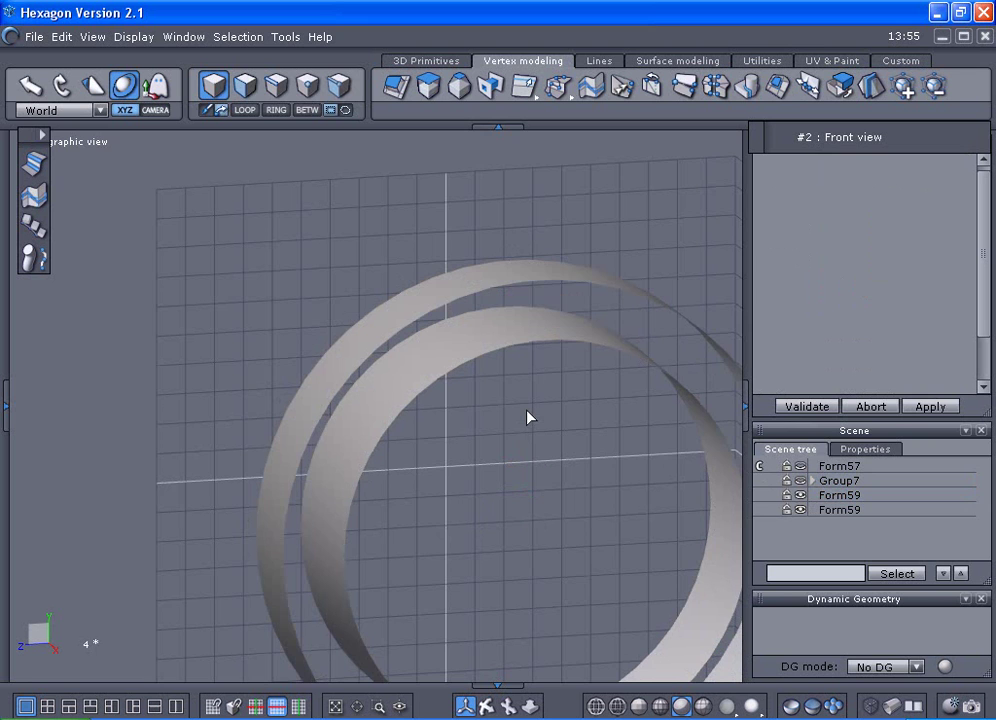
{"action": "middle_click_drag", "start_coordinate": [529, 417], "coordinate": [483, 374]}
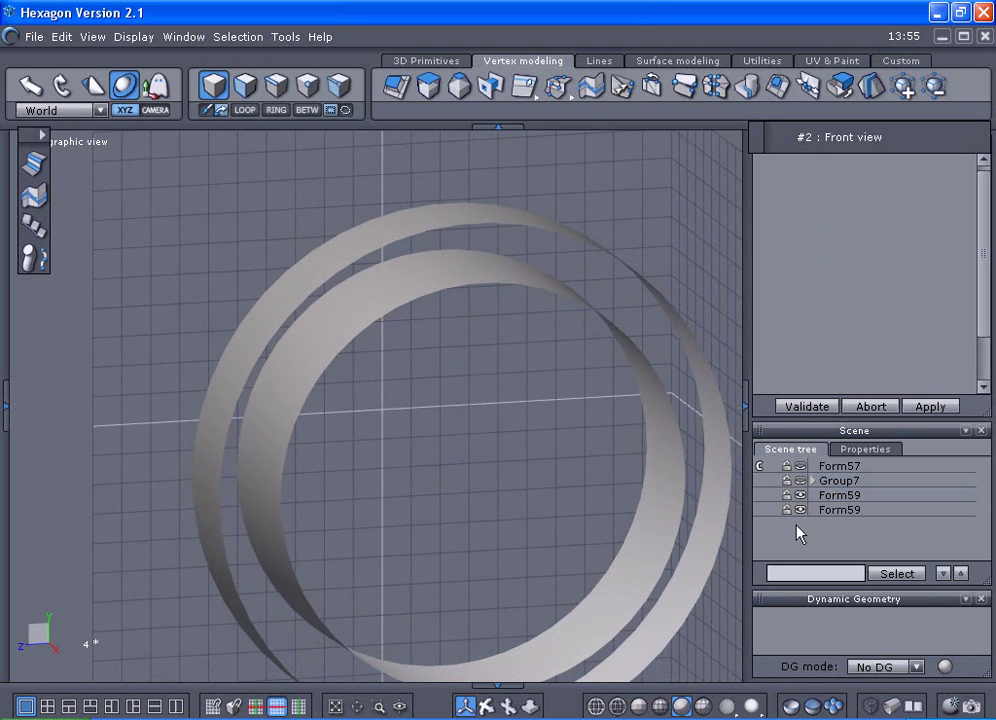
- Select the edge loops of both ruled surfaces on the positive X side and bridge them into a sidewall
{"action": "left_click", "coordinate": [835, 510]}
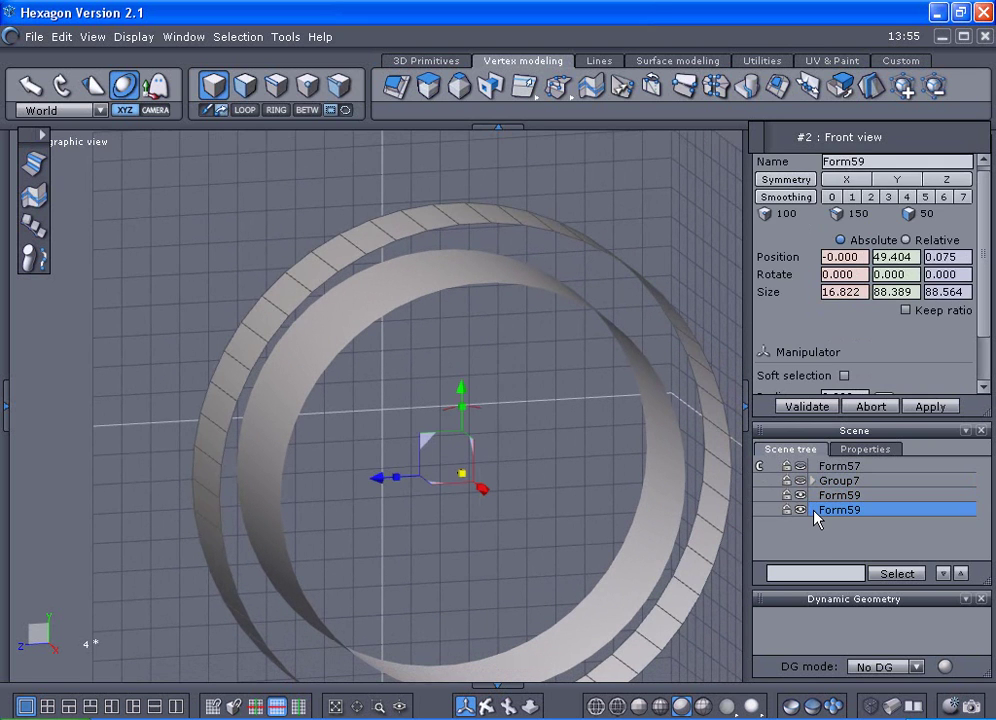
{"action": "key", "text": "ctrl+a"}
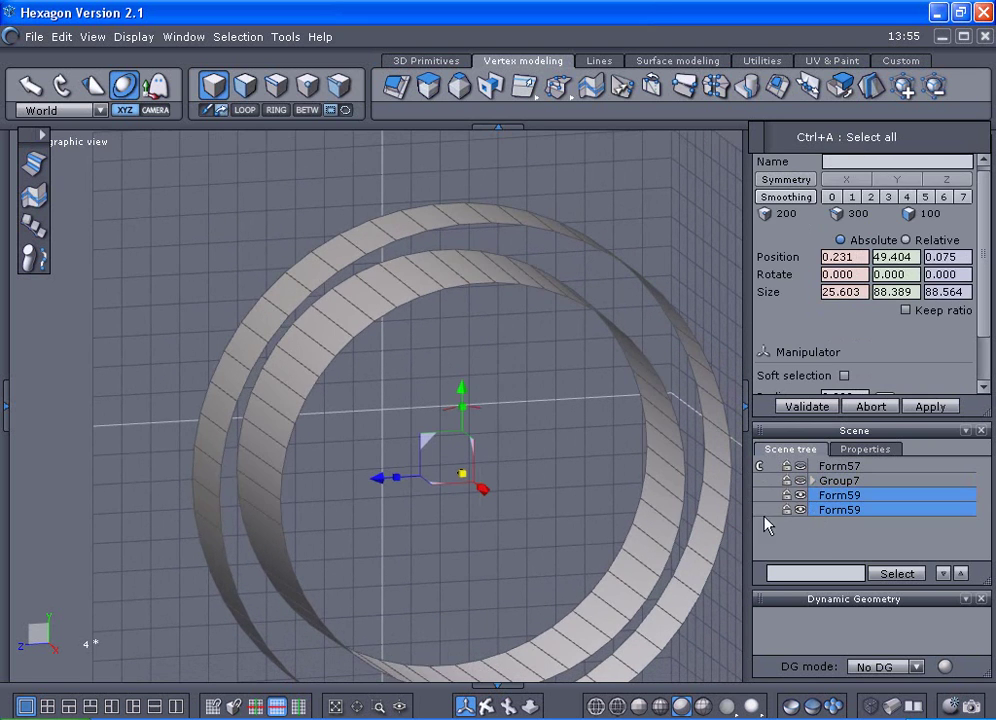
{"action": "left_click", "coordinate": [280, 96]}
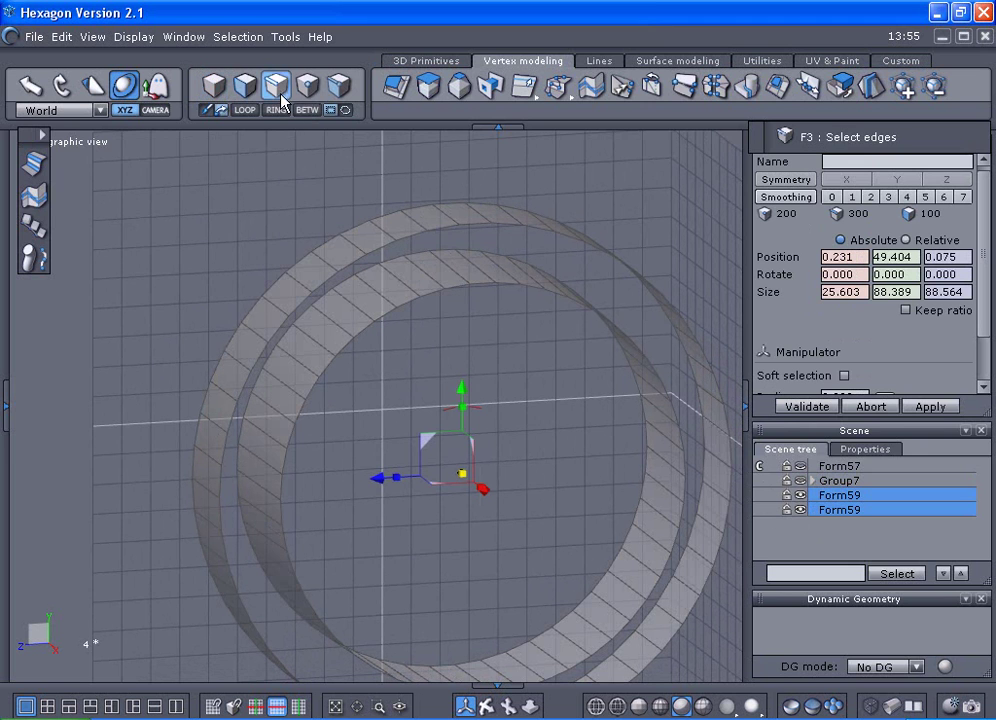
{"action": "left_click", "coordinate": [870, 706]}
{"action": "left_click", "coordinate": [409, 236]}
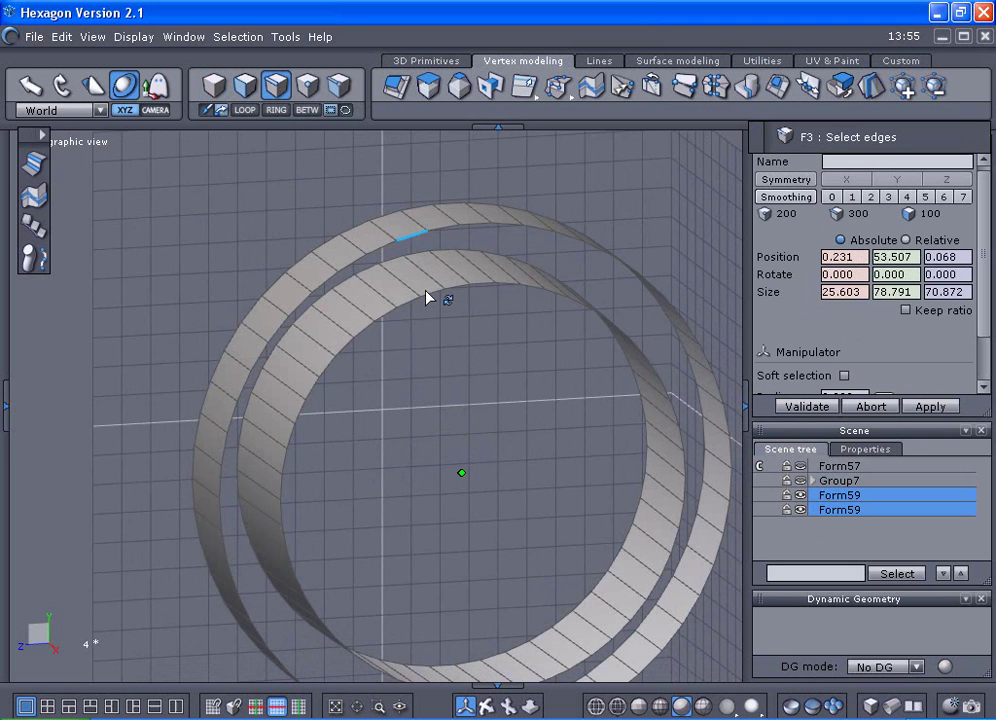
{"action": "left_click", "coordinate": [429, 292]}
{"action": "left_click", "coordinate": [246, 111]}
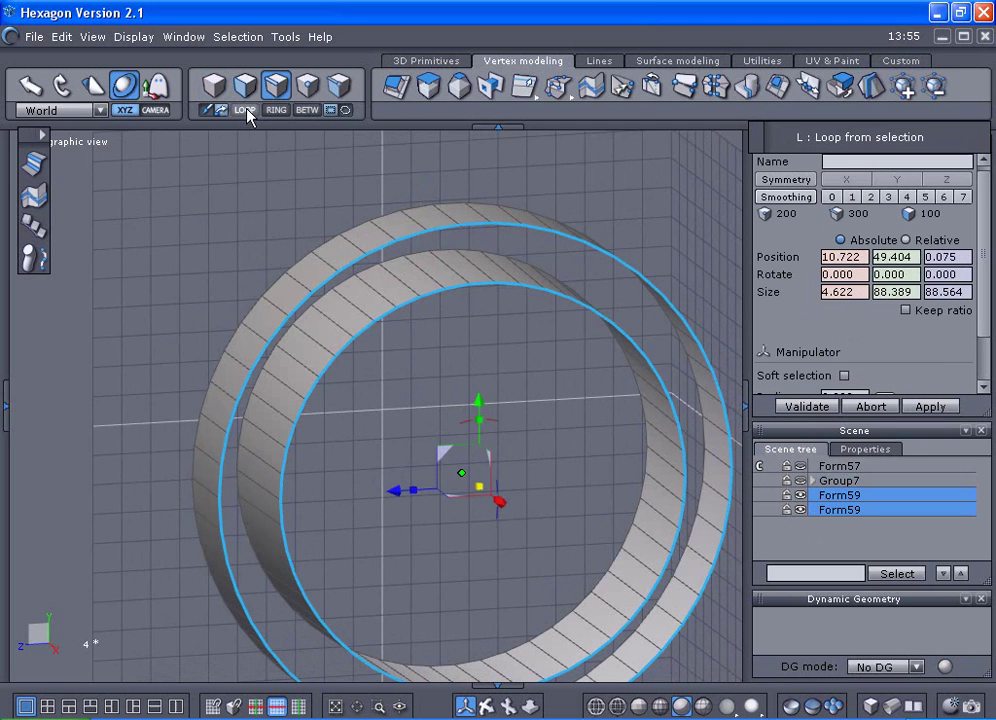
{"action": "left_click", "coordinate": [488, 88]}
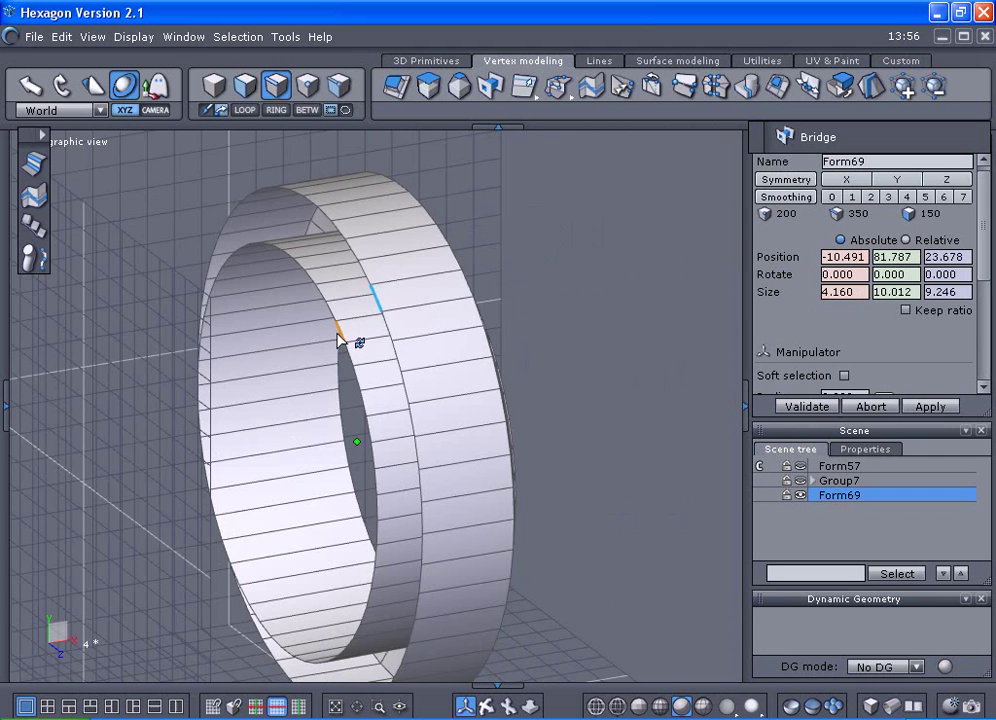
- Bridge the inner and outer edge loops on the negative X side to close the tire body's other sidewall
{"action": "left_click", "coordinate": [338, 336], "text": "shift"}
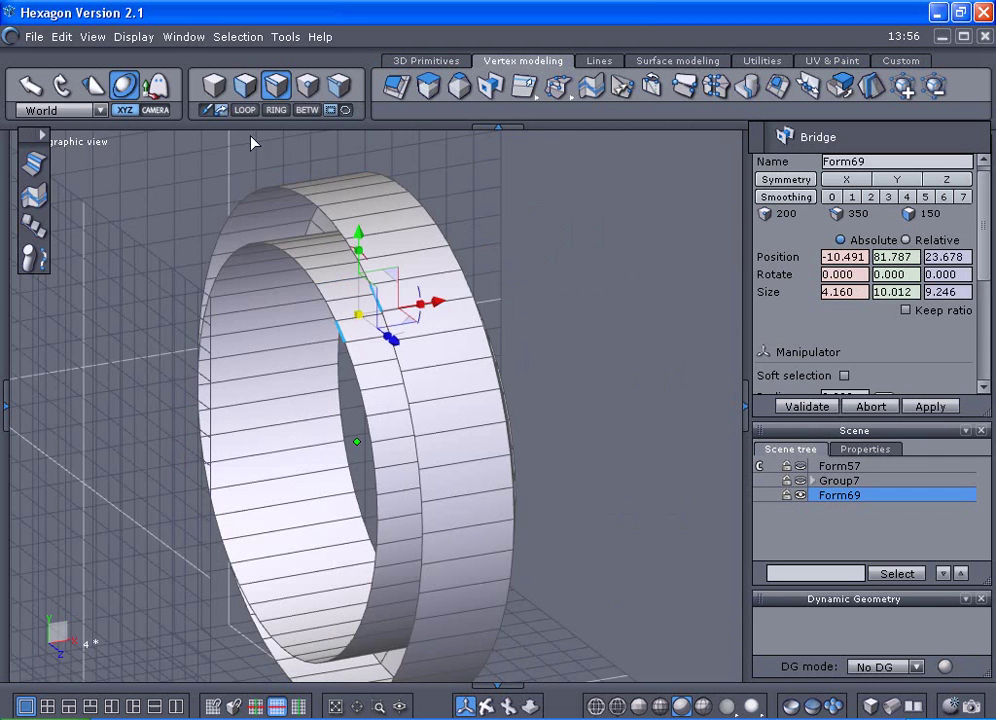
{"action": "left_click", "coordinate": [243, 110]}
{"action": "left_click", "coordinate": [396, 88]}
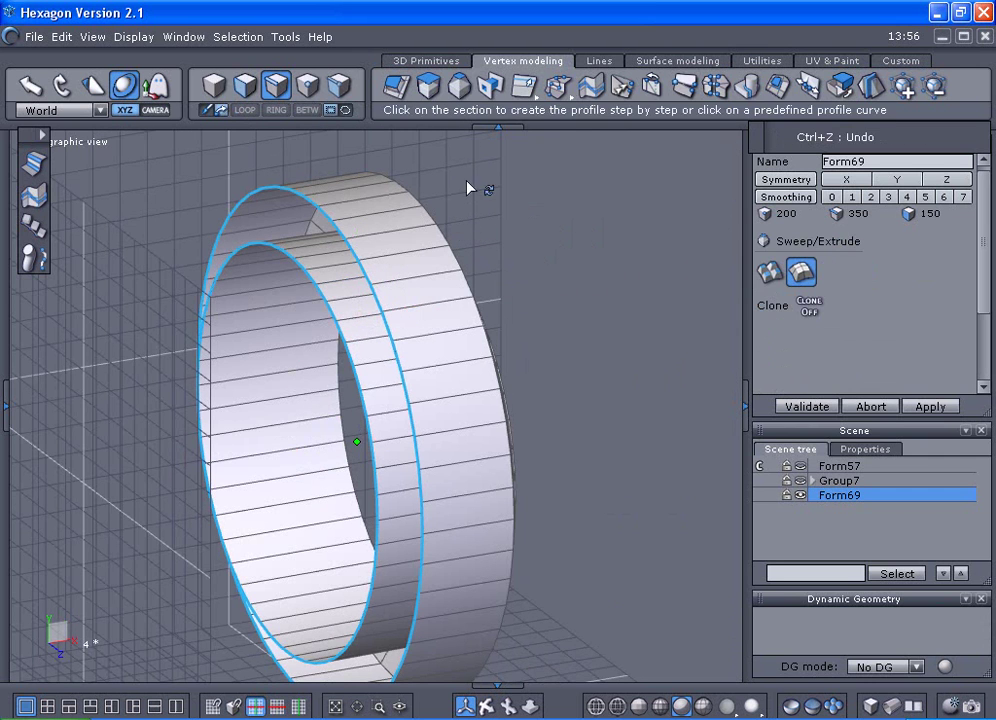
{"action": "left_click", "coordinate": [493, 89]}
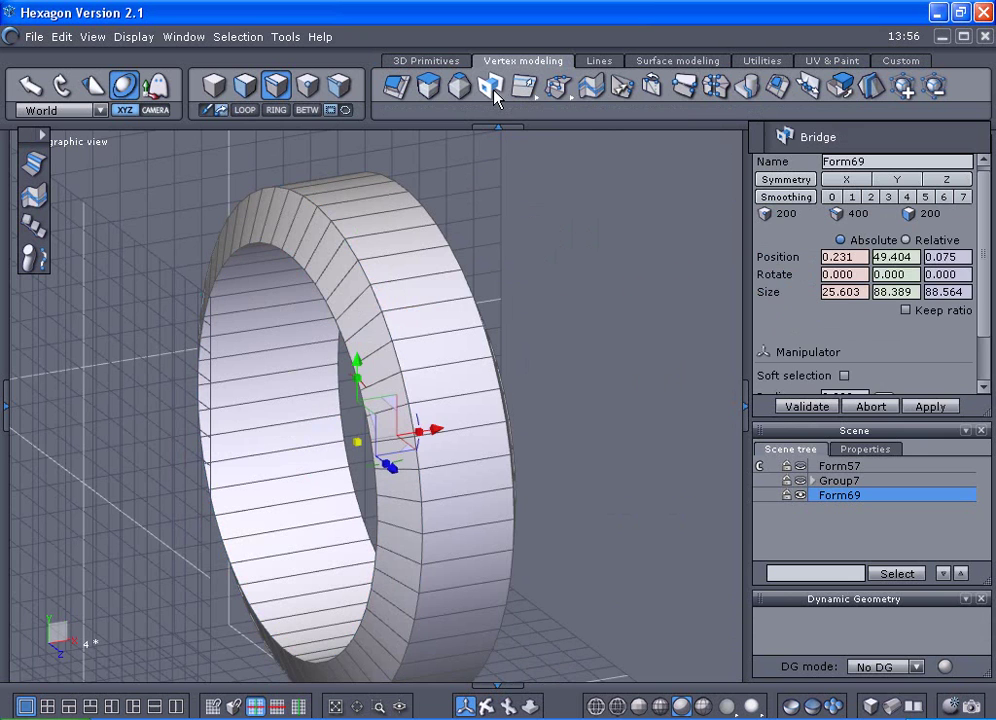
- Show the tread group around the bridged tire body and return to object selection with nothing selected
{"action": "left_click", "coordinate": [800, 481]}
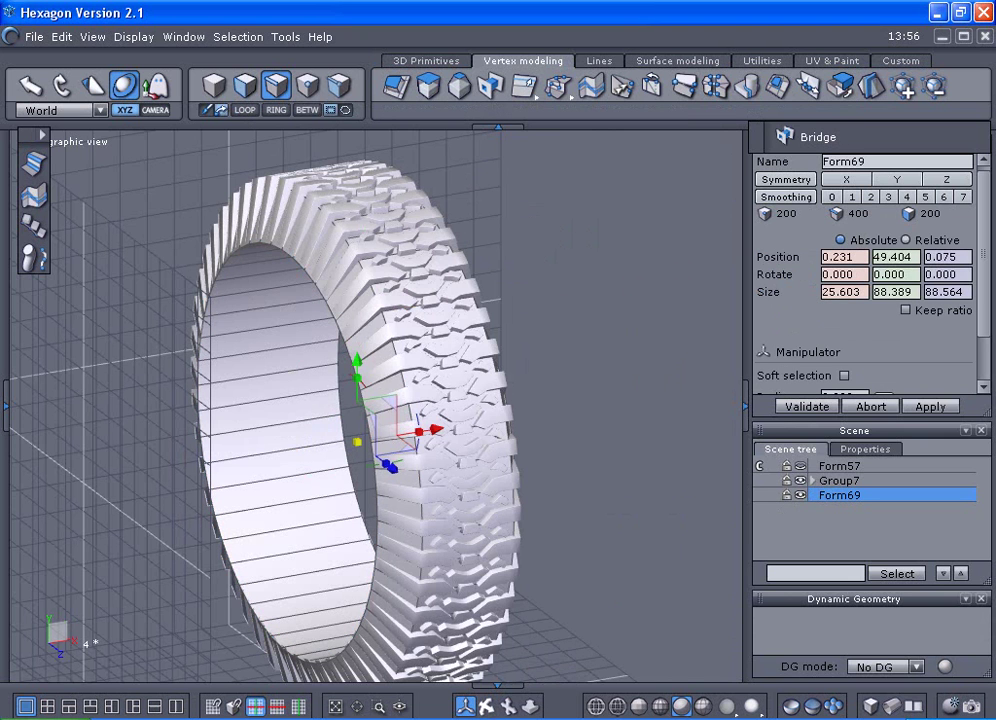
{"action": "middle_click_drag", "start_coordinate": [530, 450], "coordinate": [330, 450]}
{"action": "middle_click_drag", "start_coordinate": [480, 452], "coordinate": [410, 485]}
{"action": "scroll", "coordinate": [508, 631], "scroll_direction": "up", "scroll_amount": 2}
{"action": "right_click_drag", "start_coordinate": [510, 632], "coordinate": [613, 540]}
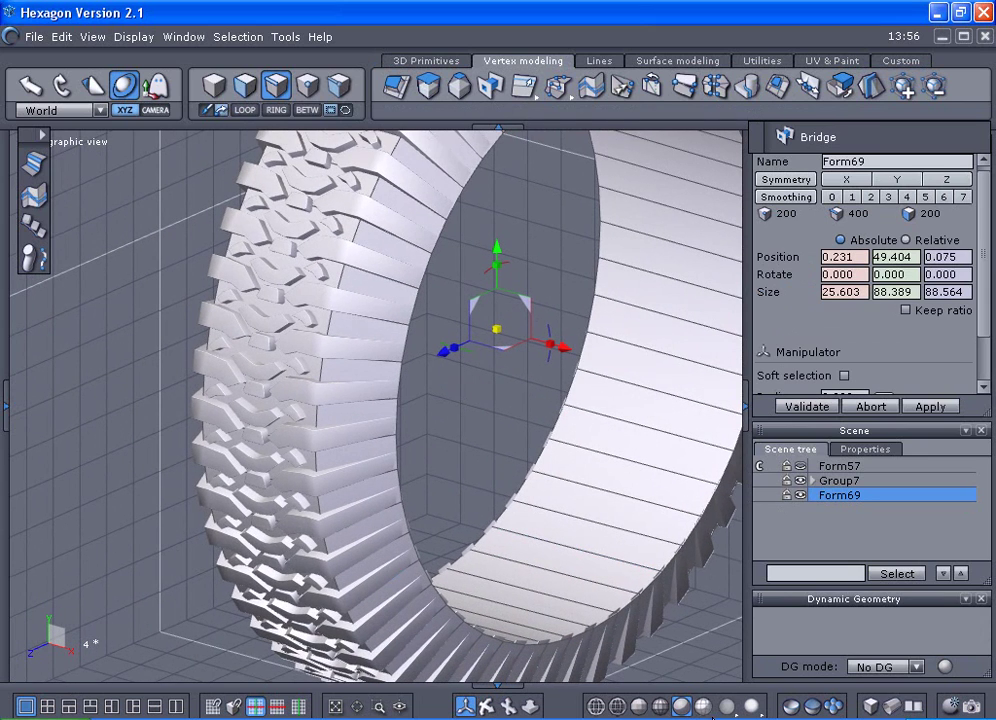
{"action": "key", "text": "ctrl+z"}
{"action": "key", "text": "ctrl+z"}
{"action": "key", "text": "ctrl+z"}
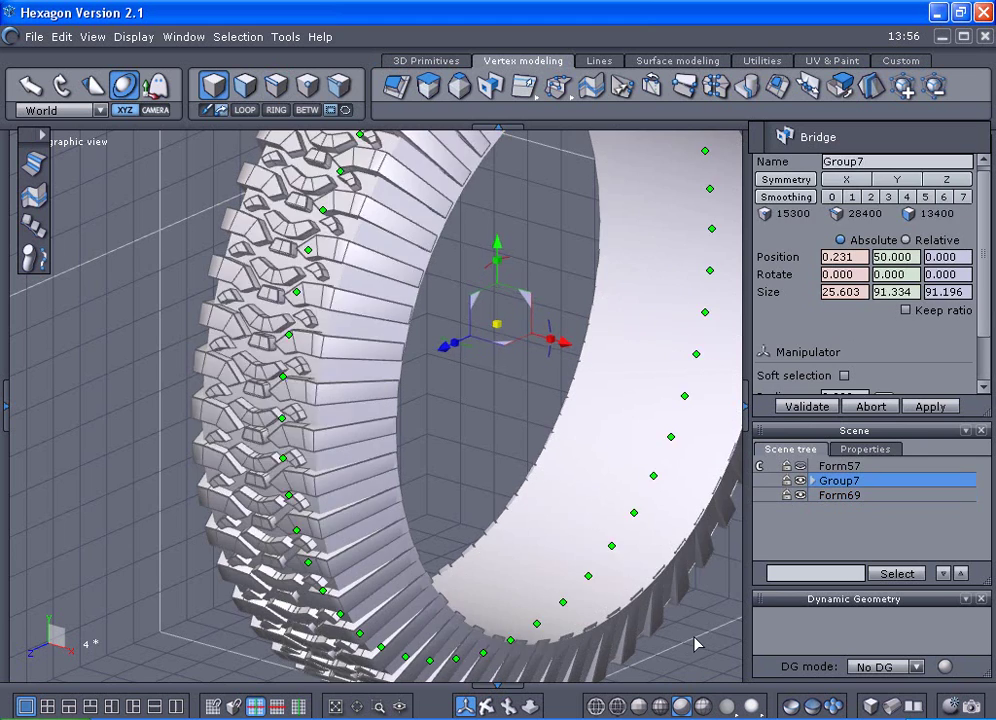
{"action": "scroll", "coordinate": [694, 637], "scroll_direction": "down", "scroll_amount": 2}
{"action": "middle_click_drag", "start_coordinate": [696, 632], "coordinate": [615, 598]}
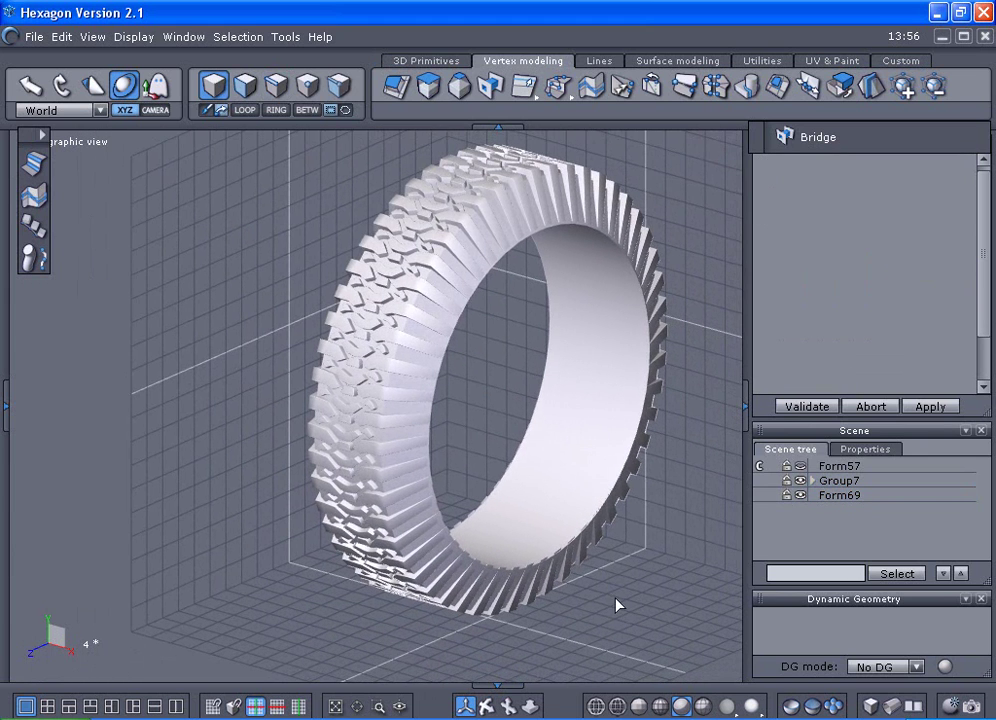
- Save the scene under the file name 5 in the atest folder
{"action": "left_click", "coordinate": [34, 37]}
{"action": "left_click", "coordinate": [68, 211]}
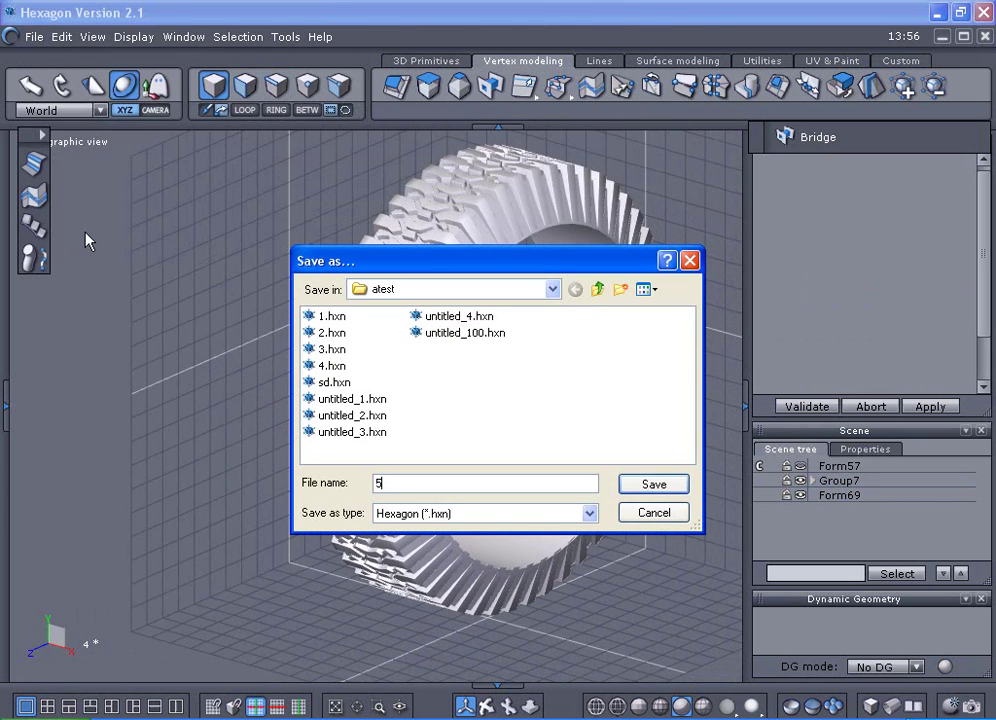
{"action": "left_click", "coordinate": [648, 490]}
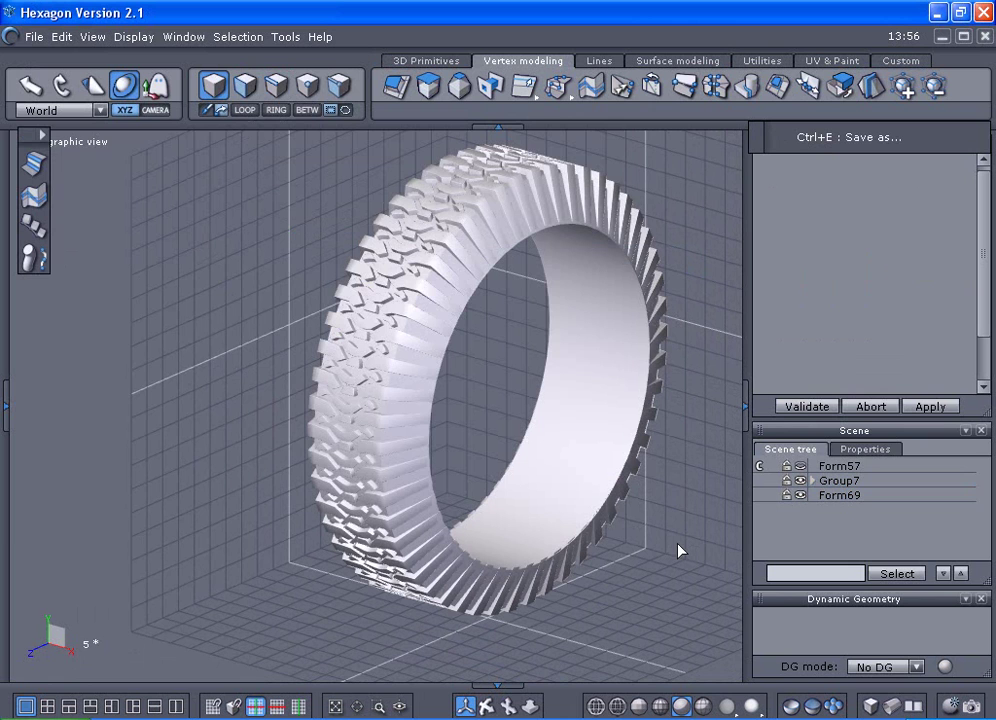
- Select the tire body's inner edge loop on the positive X side and raise it along Y to about 50.01
{"action": "scroll", "coordinate": [739, 624], "scroll_direction": "up", "scroll_amount": 3}
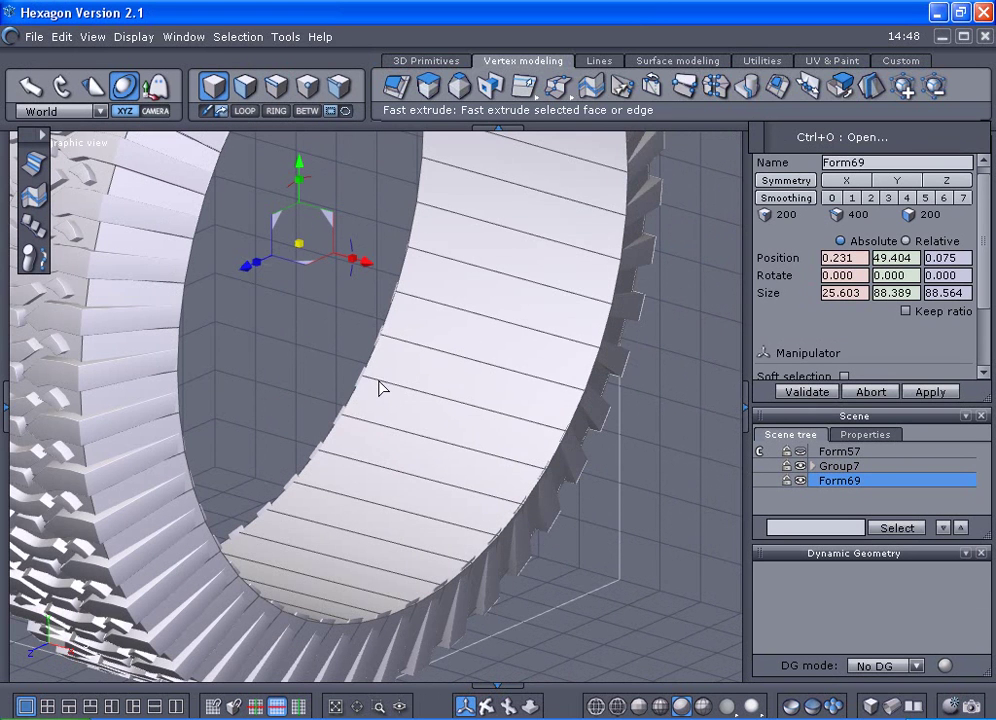
{"action": "middle_click_drag", "start_coordinate": [386, 398], "coordinate": [418, 352]}
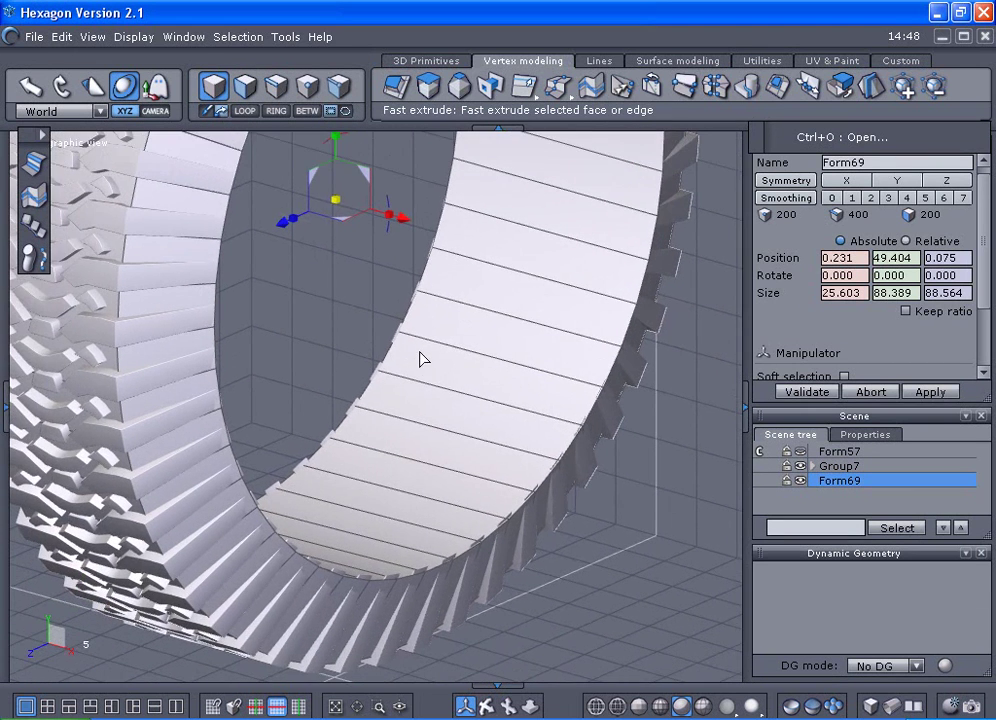
{"action": "right_click_drag", "start_coordinate": [394, 318], "coordinate": [320, 302]}
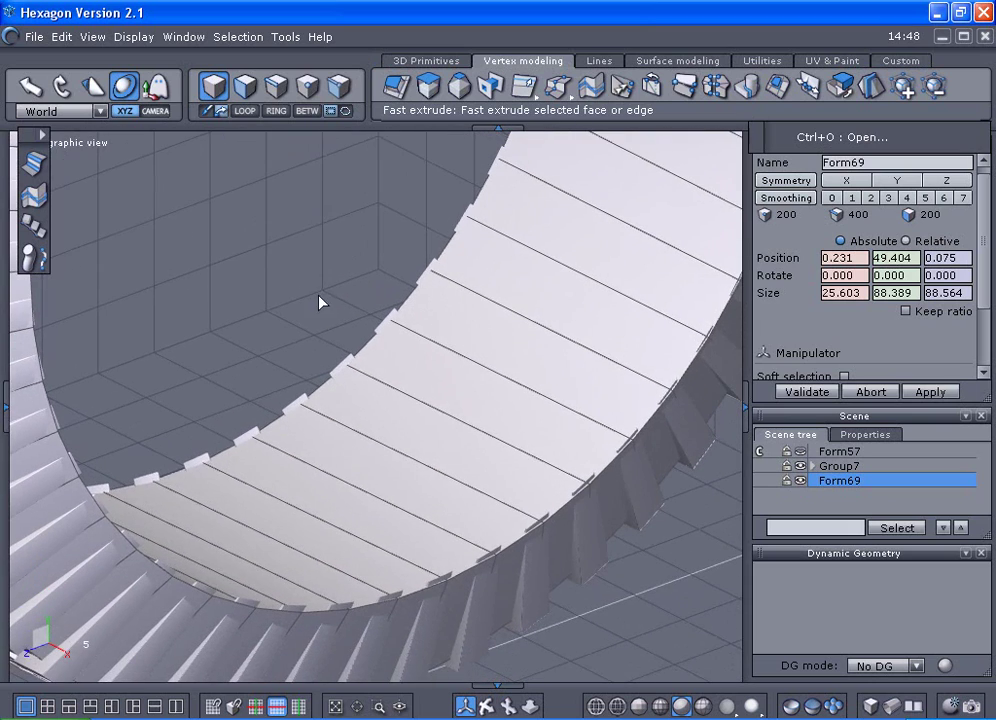
{"action": "left_click", "coordinate": [274, 88]}
{"action": "left_click", "coordinate": [404, 600]}
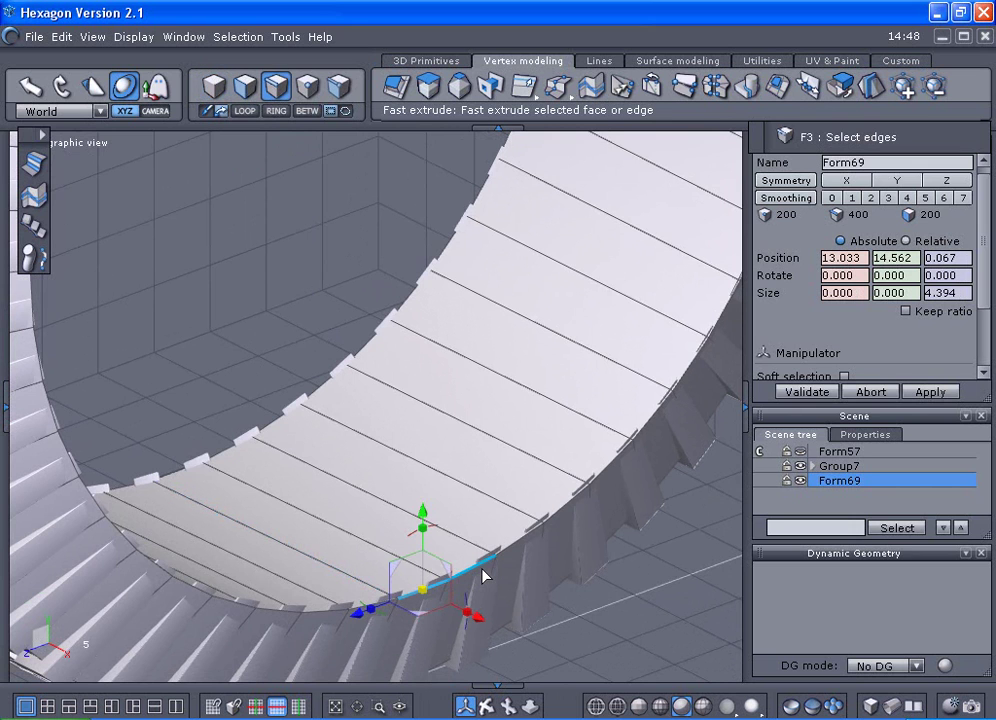
{"action": "left_click", "coordinate": [245, 112]}
{"action": "middle_click_drag", "start_coordinate": [307, 316], "coordinate": [322, 404]}
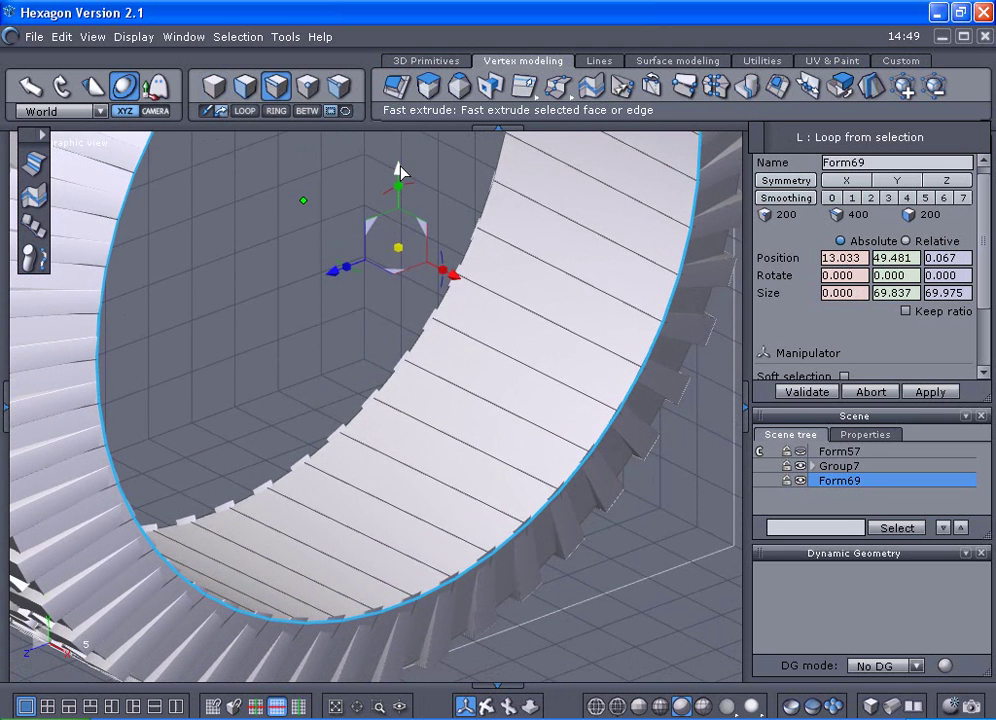
{"action": "left_click_drag", "start_coordinate": [397, 172], "coordinate": [397, 168]}
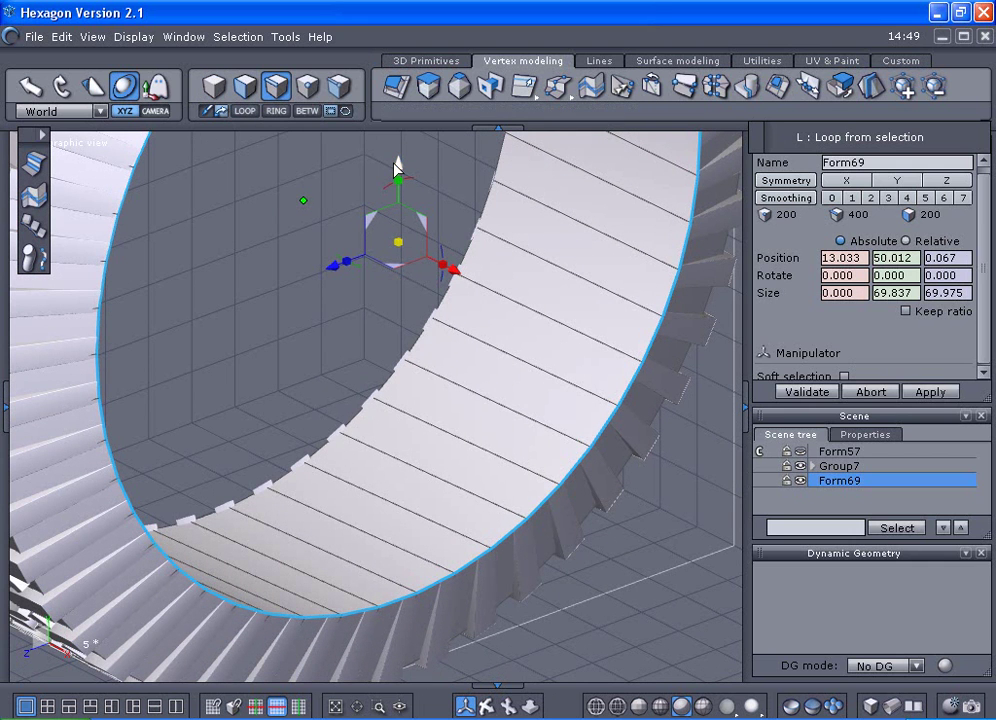
- Extrude the inner loop towards the hub to about 54.14 high and move it outward to about 14.77 in X
{"action": "middle_click_drag", "start_coordinate": [263, 314], "coordinate": [276, 416]}
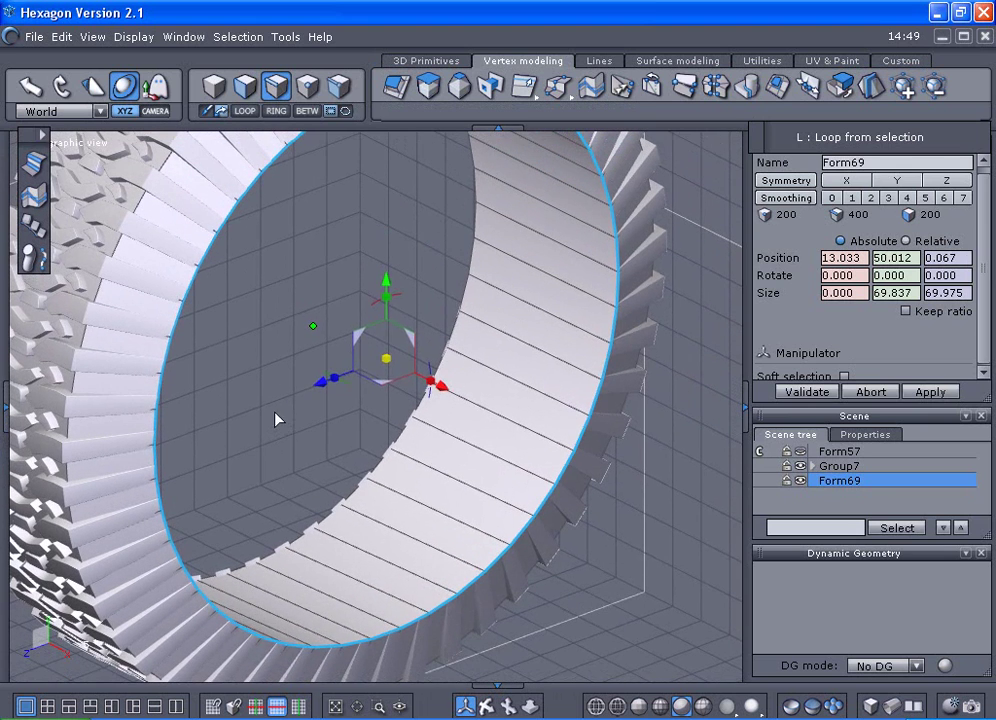
{"action": "left_click_drag", "start_coordinate": [377, 377], "coordinate": [387, 402], "text": "ctrl"}
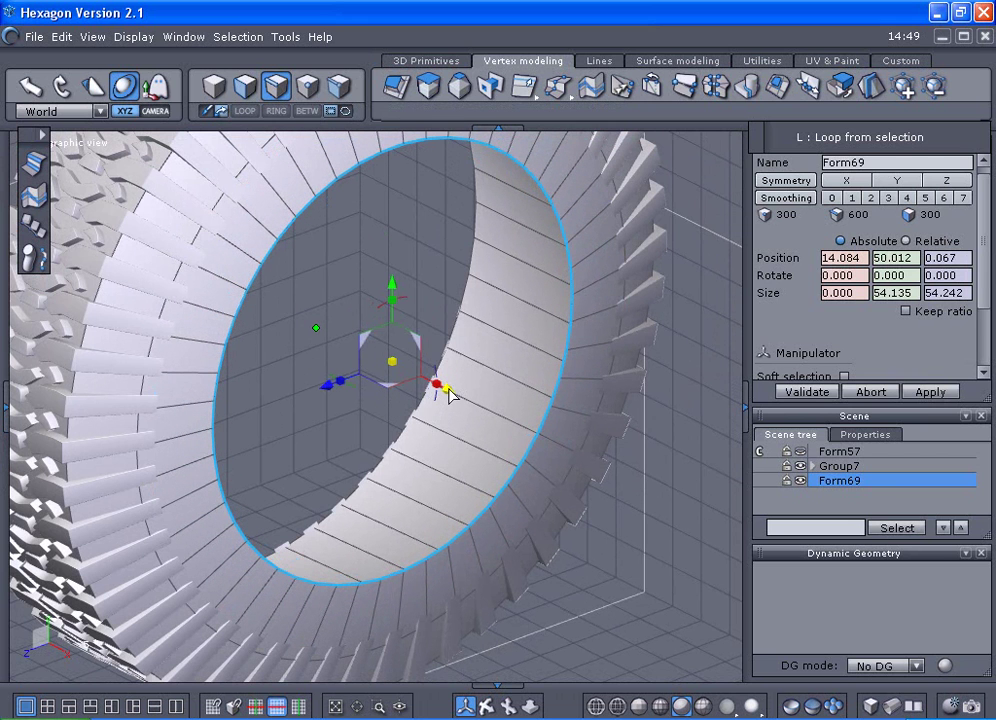
{"action": "left_click_drag", "start_coordinate": [445, 391], "coordinate": [453, 400]}
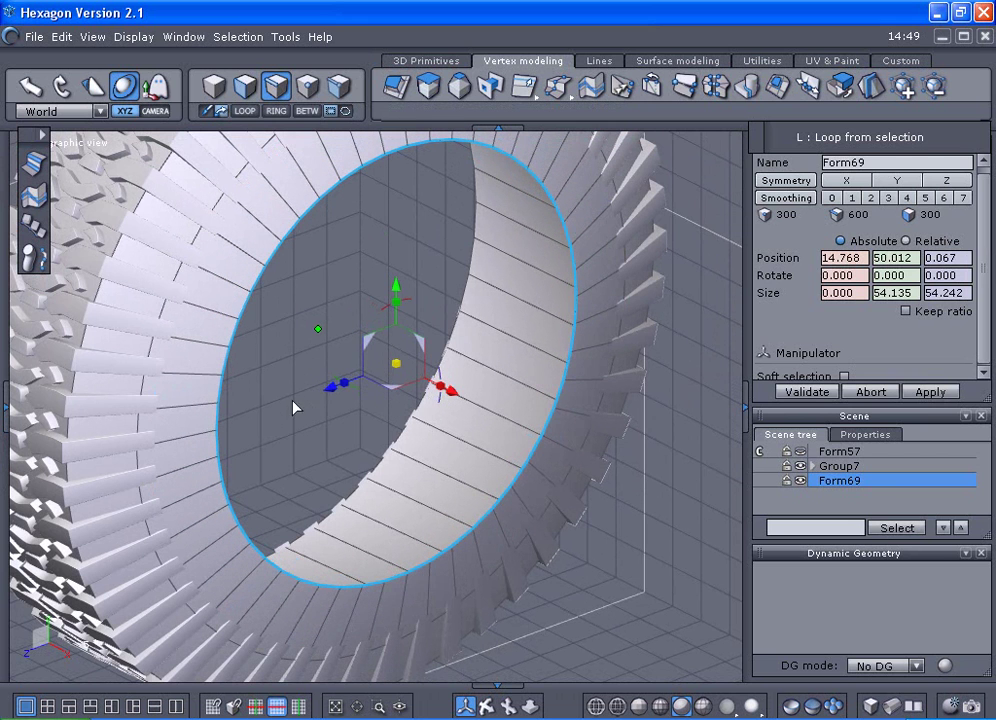
- Extrude the loop further in stages to form a rounded lip, shrinking it to about 52.11 high at X about 13.30
{"action": "middle_click_drag", "start_coordinate": [295, 407], "coordinate": [410, 388]}
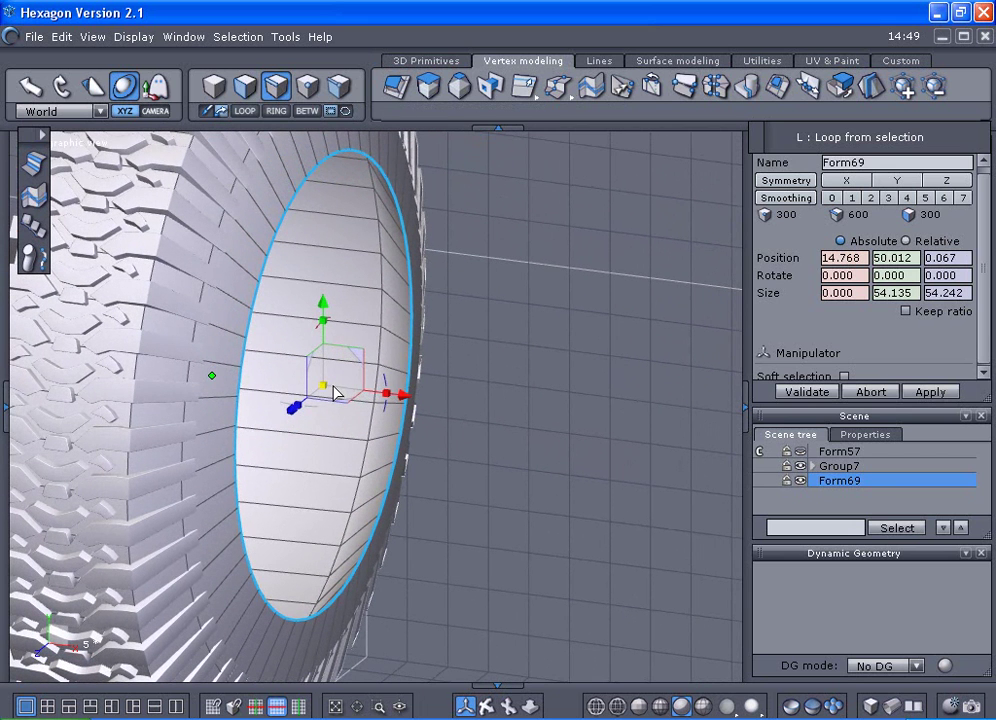
{"action": "left_click_drag", "start_coordinate": [322, 389], "coordinate": [395, 403], "text": "shift"}
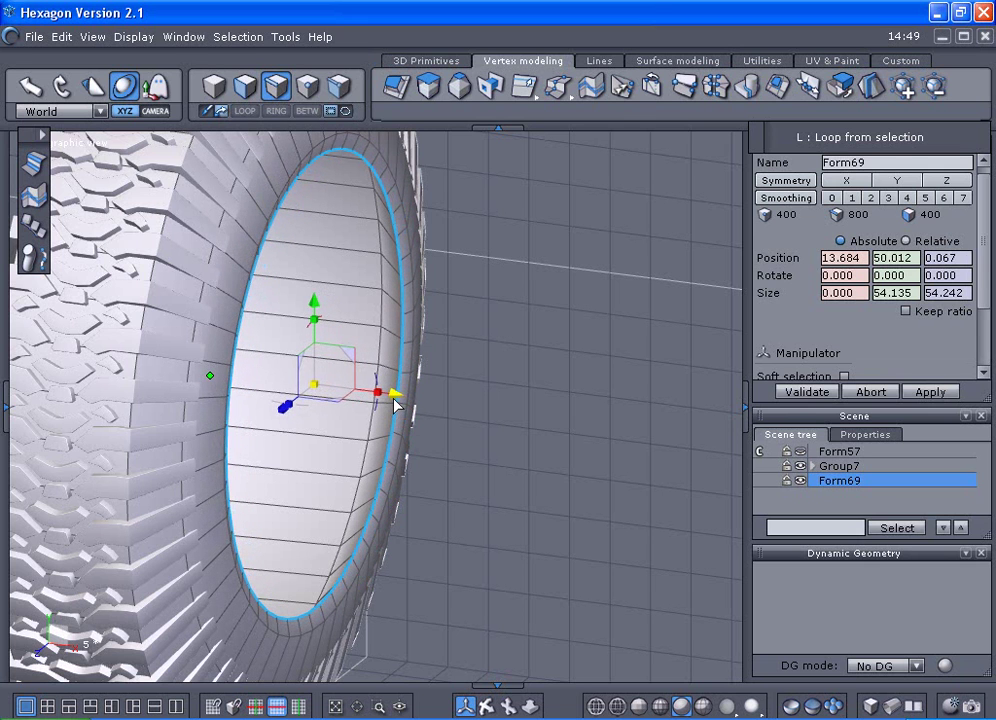
{"action": "mouse_move", "coordinate": [324, 391]}
{"action": "left_mouse_down"}
{"action": "mouse_move", "coordinate": [318, 385]}
{"action": "mouse_move", "coordinate": [322, 413]}
{"action": "left_mouse_up"}
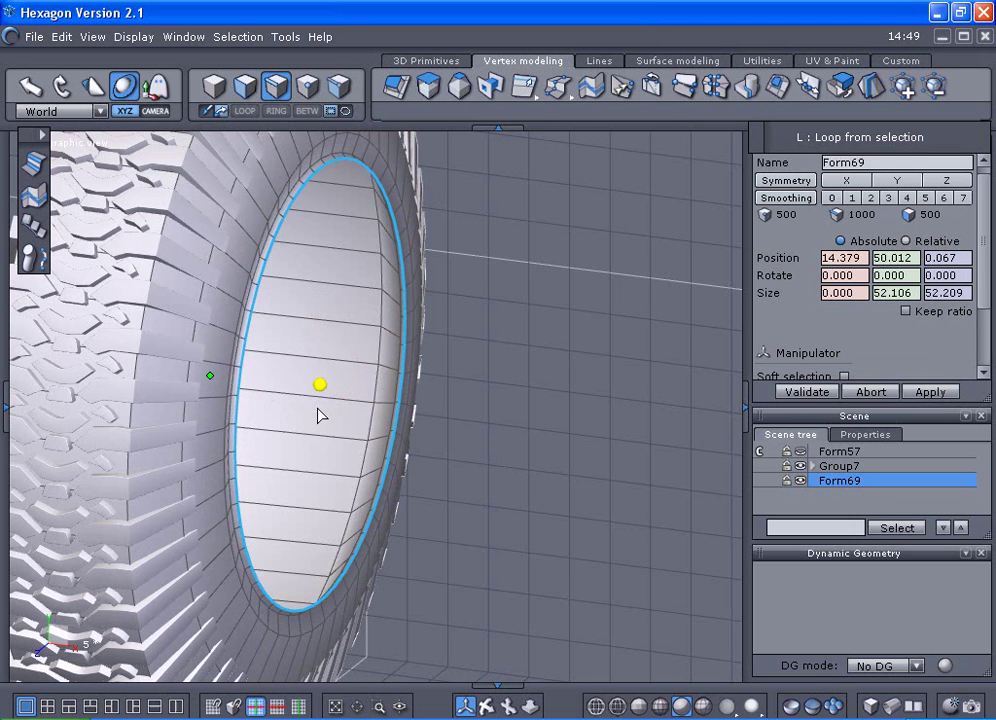
{"action": "left_click_drag", "start_coordinate": [387, 403], "coordinate": [395, 403]}
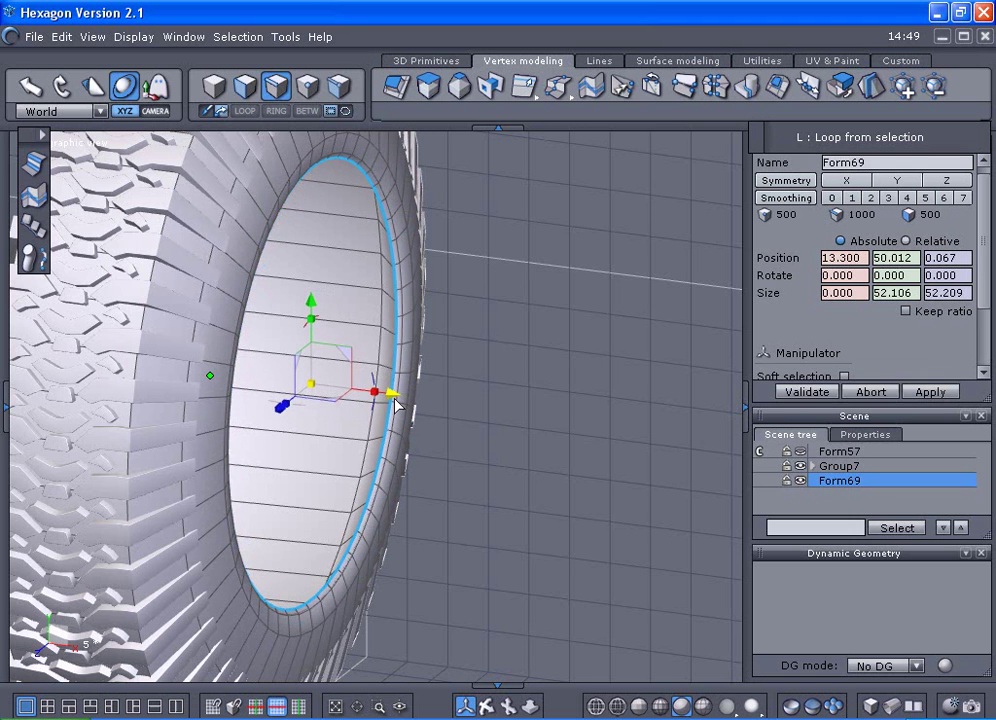
- Lock the tire body and show the hidden source tread block
{"action": "scroll", "coordinate": [398, 400], "scroll_direction": "down", "scroll_amount": 2}
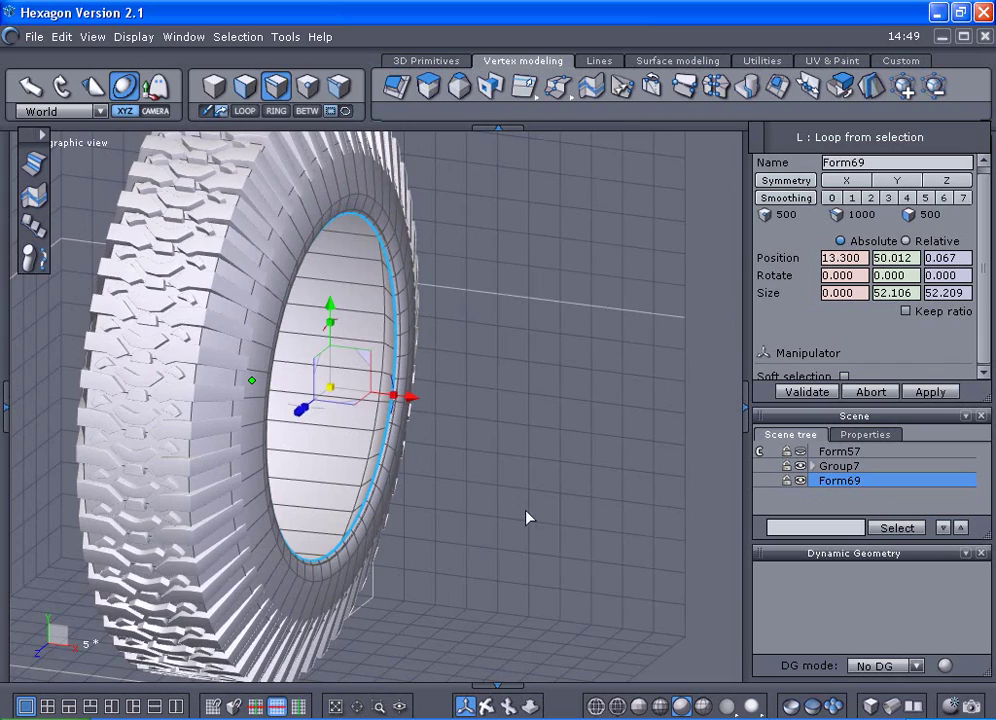
{"action": "right_click_drag", "start_coordinate": [528, 517], "coordinate": [548, 518]}
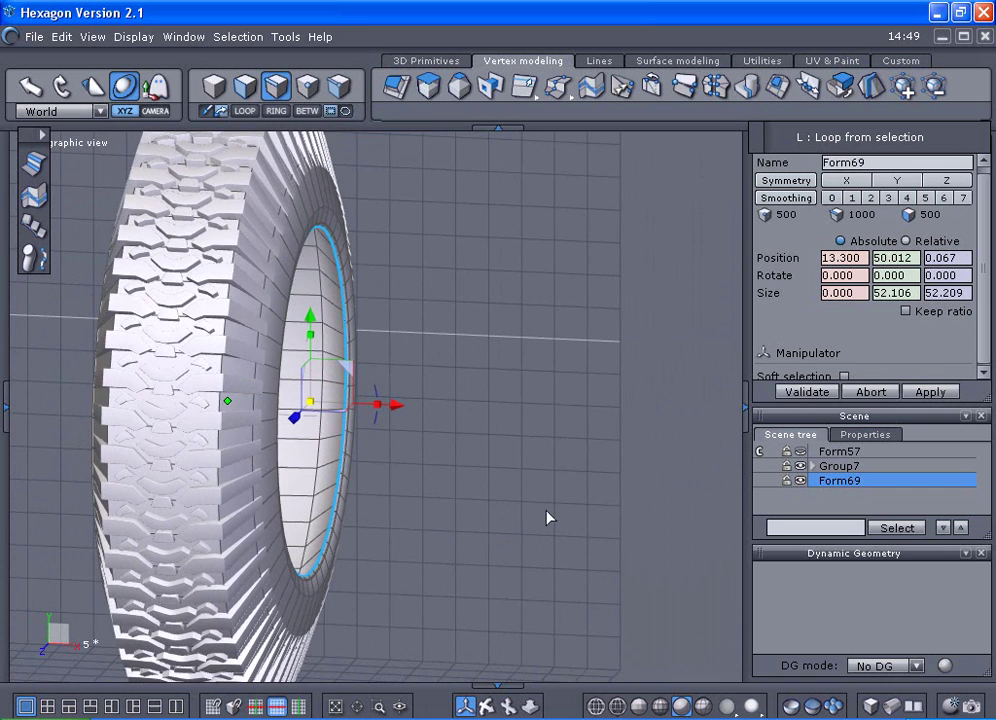
{"action": "left_click", "coordinate": [786, 481]}
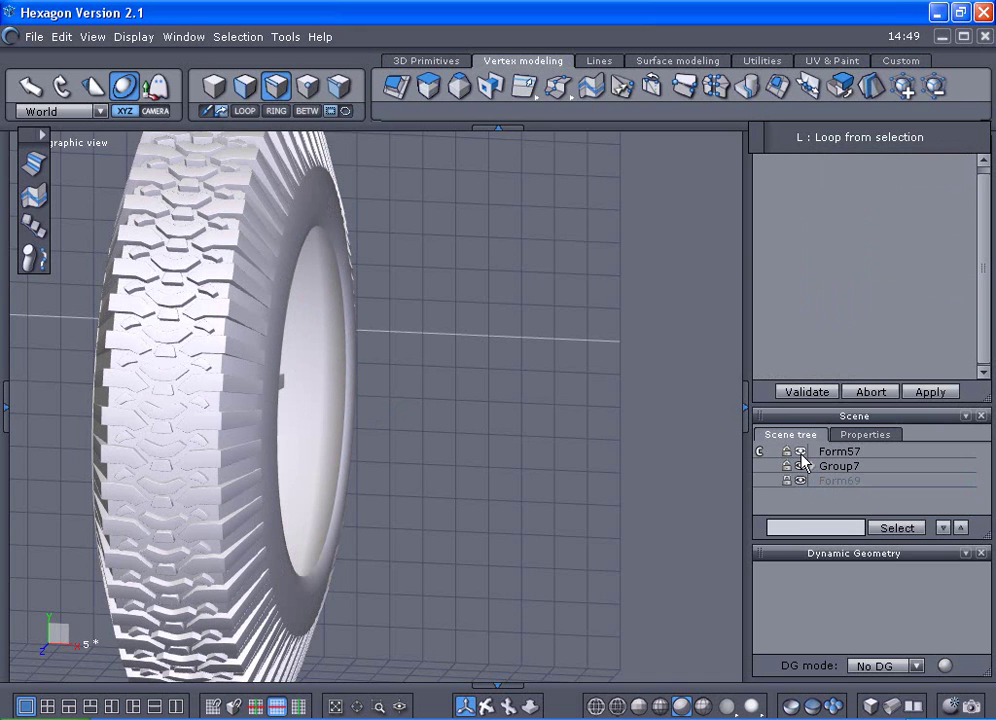
- Move the source tread block along X to about 51.43, clear of the tire
{"action": "left_click", "coordinate": [815, 452]}
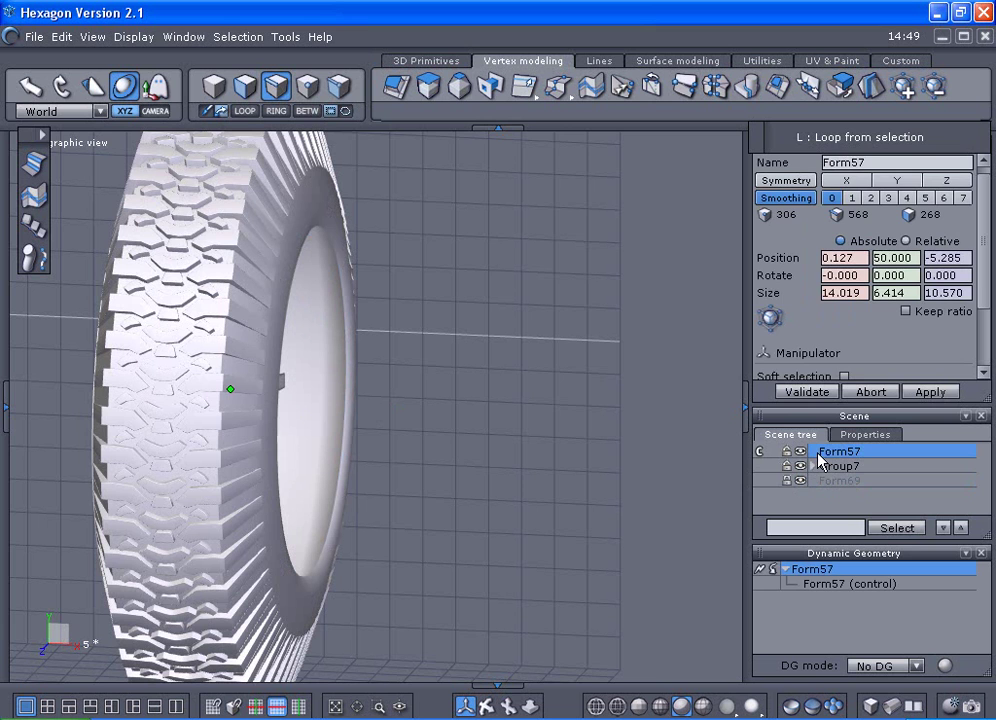
{"action": "middle_click_drag", "start_coordinate": [616, 467], "coordinate": [377, 417]}
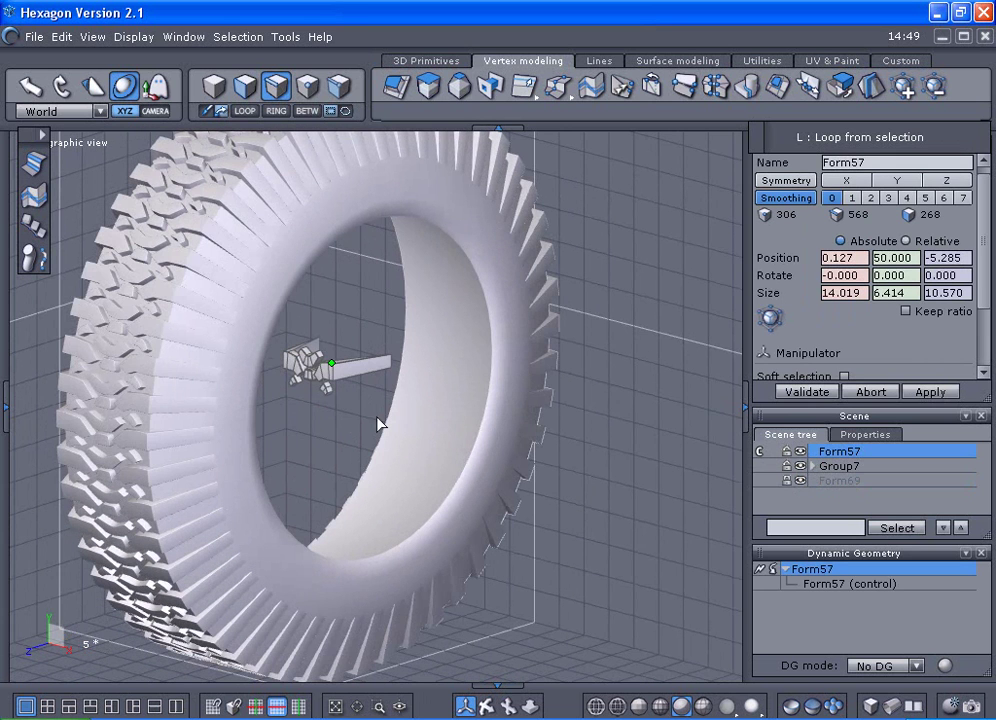
{"action": "left_click", "coordinate": [214, 90]}
{"action": "left_click_drag", "start_coordinate": [400, 387], "coordinate": [640, 527]}
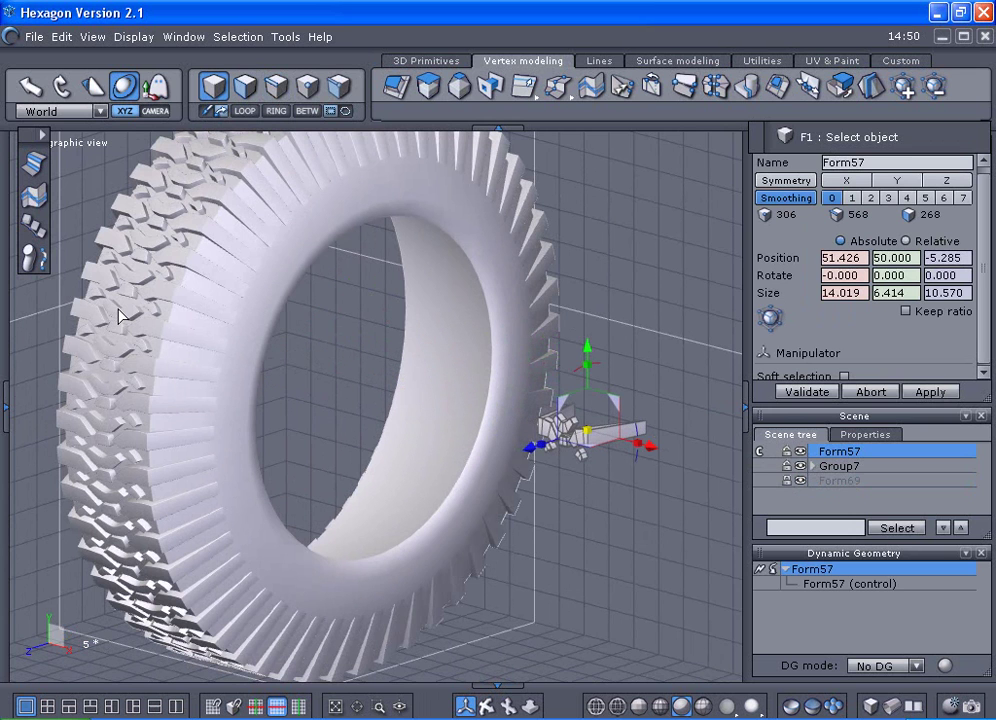
{"action": "scroll", "coordinate": [119, 315], "scroll_direction": "up", "scroll_amount": 3}
{"action": "scroll", "coordinate": [119, 315], "scroll_direction": "down", "scroll_amount": 2}
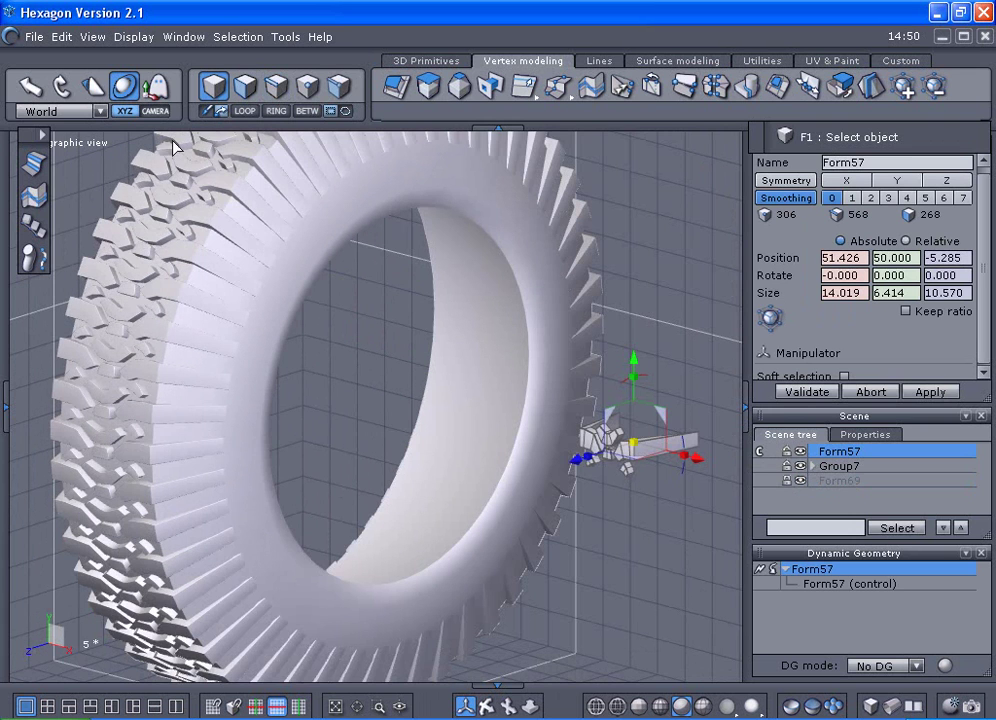
- Try moving one vertical edge of the source tread block along X to about 57.13, and undo the move
{"action": "left_click", "coordinate": [275, 87]}
{"action": "scroll", "coordinate": [633, 484], "scroll_direction": "up", "scroll_amount": 2}
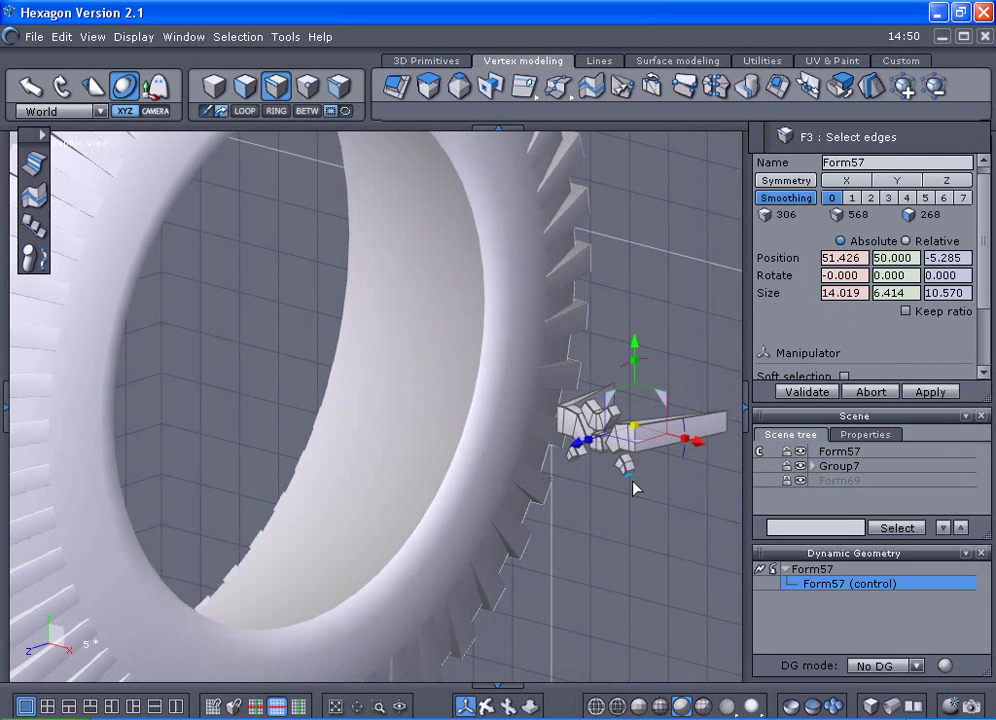
{"action": "left_click", "coordinate": [635, 450]}
{"action": "scroll", "coordinate": [641, 497], "scroll_direction": "down", "scroll_amount": 2}
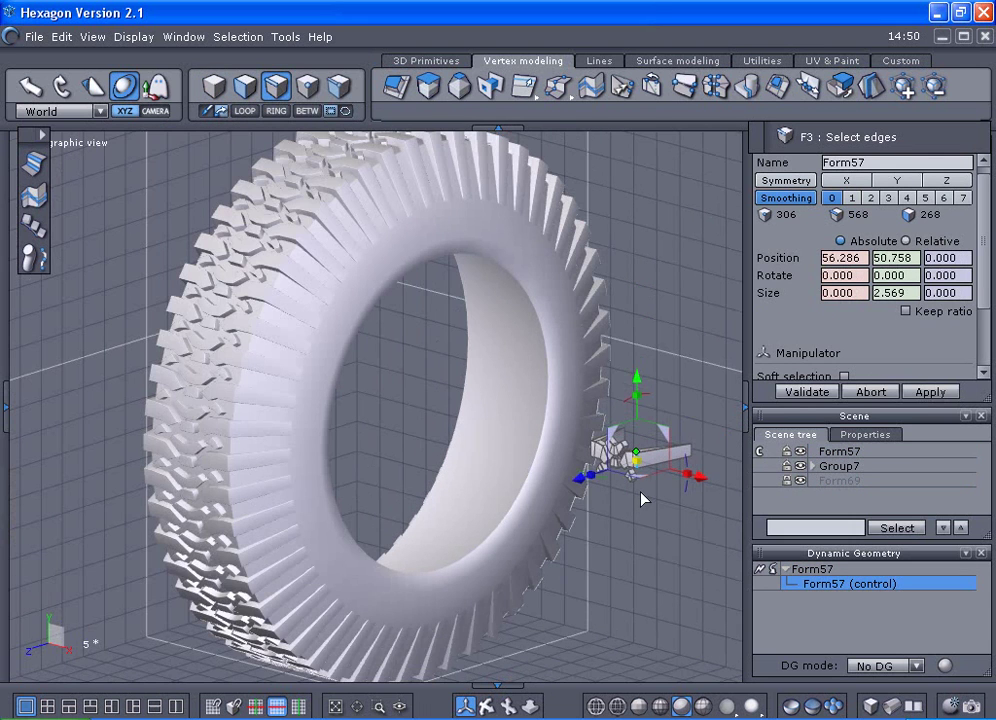
{"action": "left_click_drag", "start_coordinate": [702, 480], "coordinate": [704, 482]}
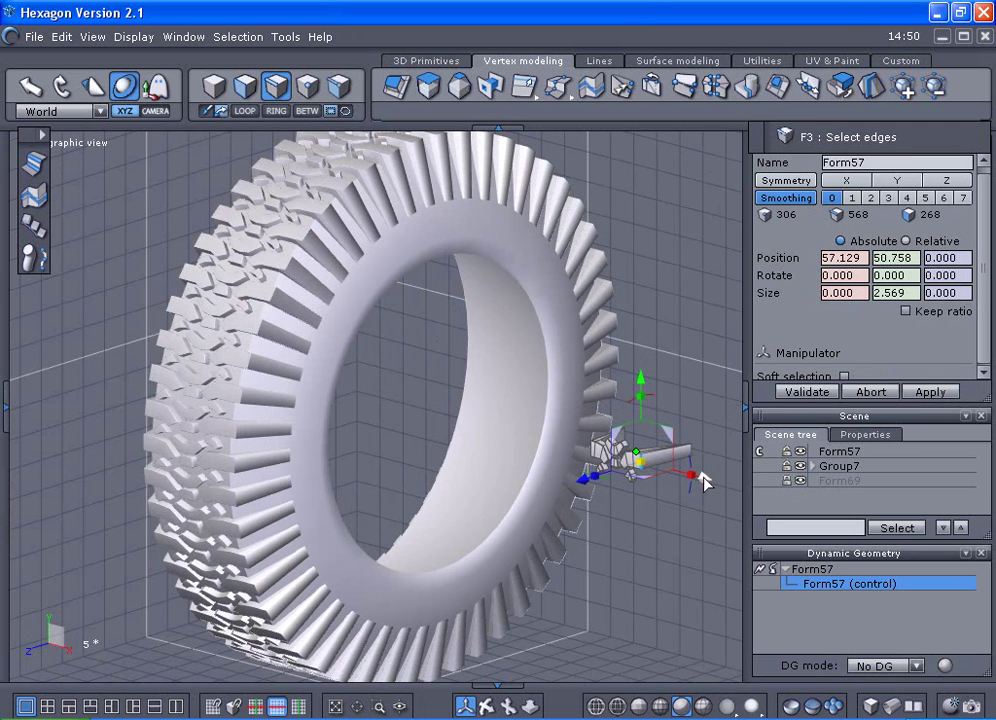
{"action": "key", "text": "ctrl+z"}
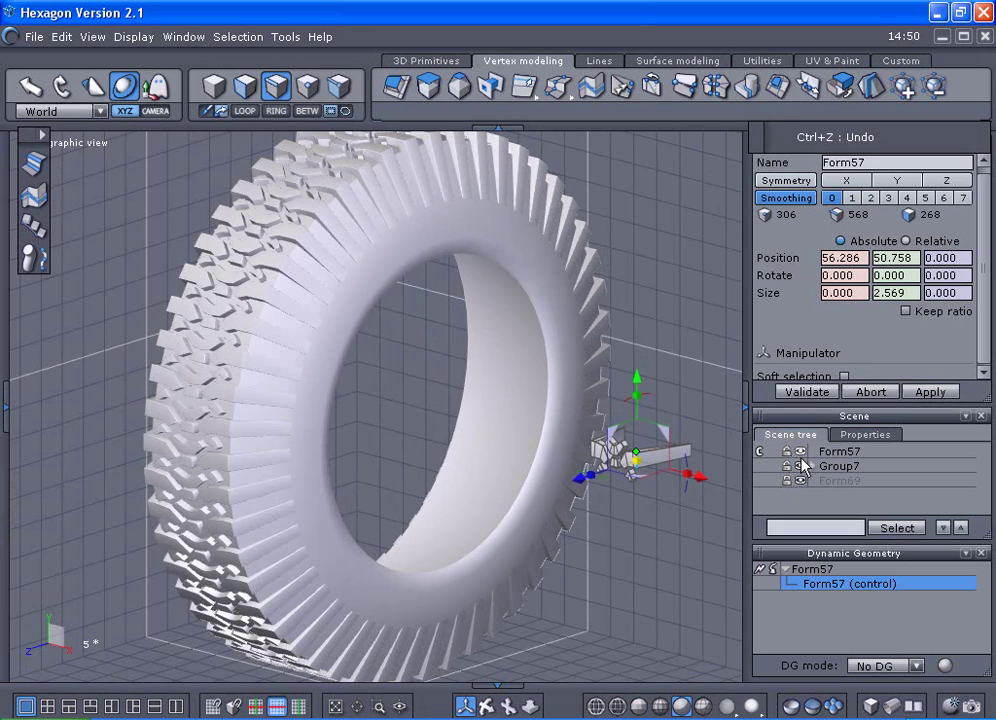
- Hide the source tread block and clear the selection
{"action": "left_click", "coordinate": [800, 452]}
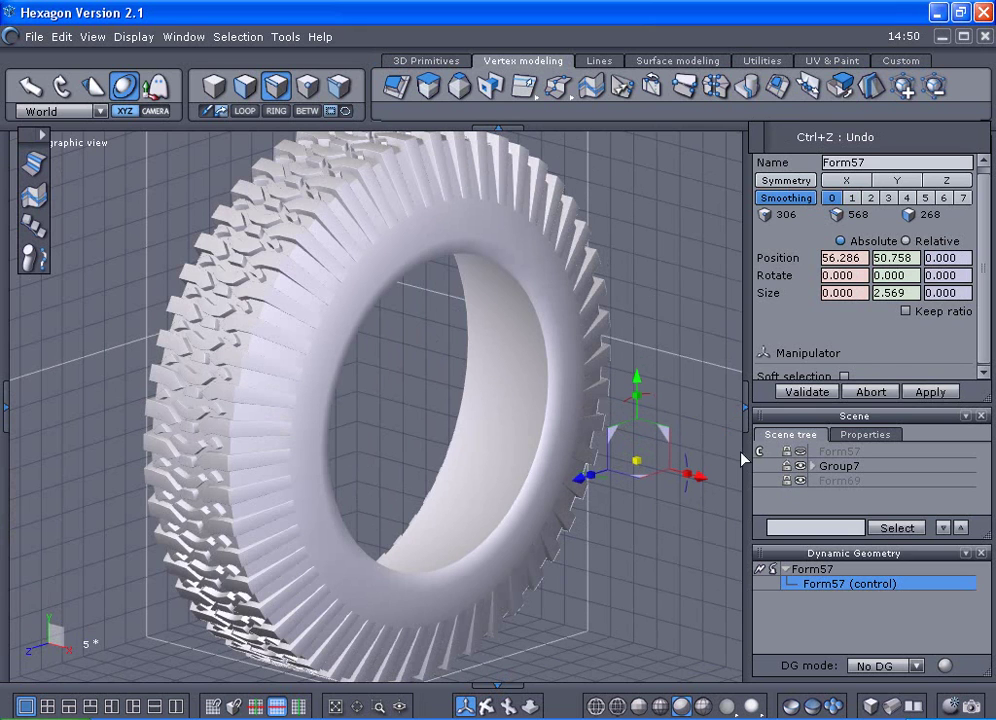
{"action": "left_click", "coordinate": [649, 551]}
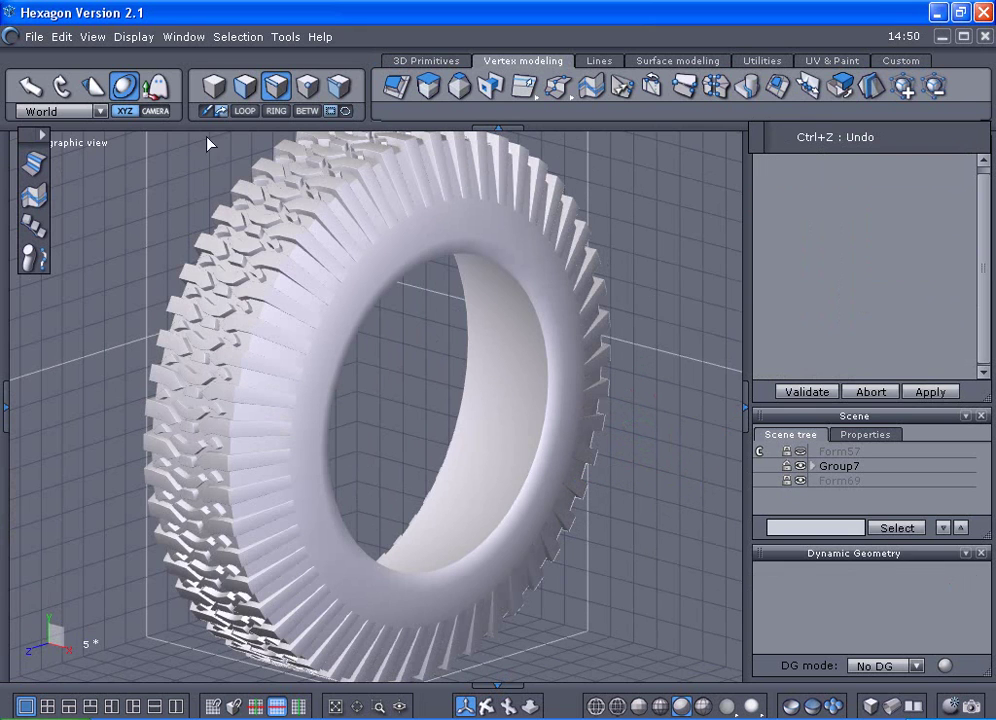
- Preview the cloned tread group around the tire with its smoothing level set to 2
{"action": "left_click", "coordinate": [215, 92]}
{"action": "left_click", "coordinate": [186, 188]}
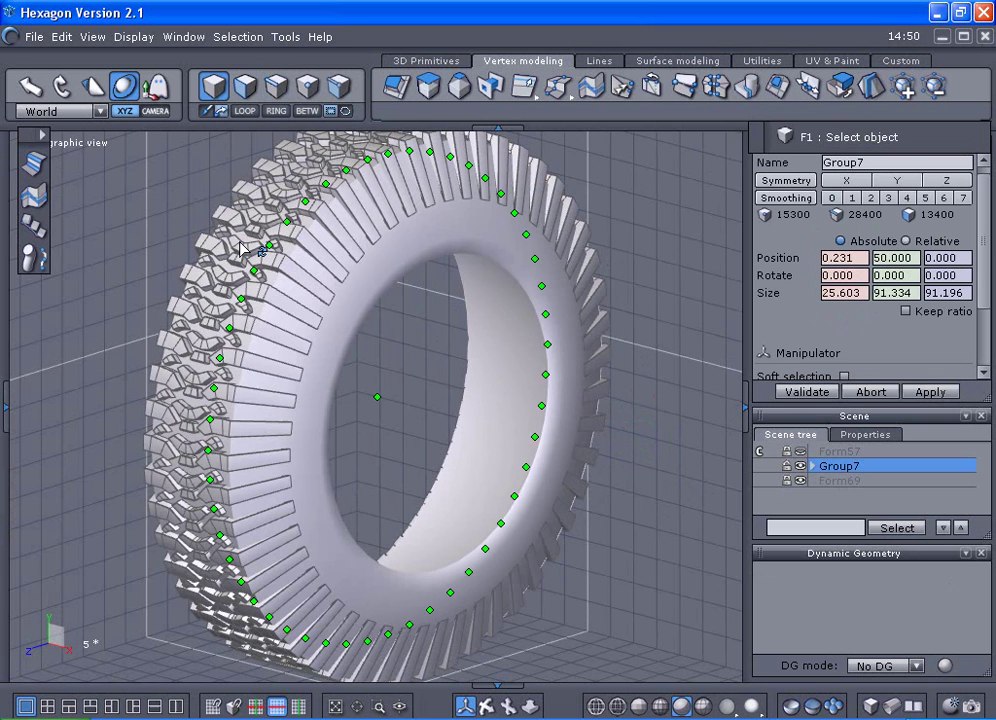
{"action": "left_click", "coordinate": [869, 199]}
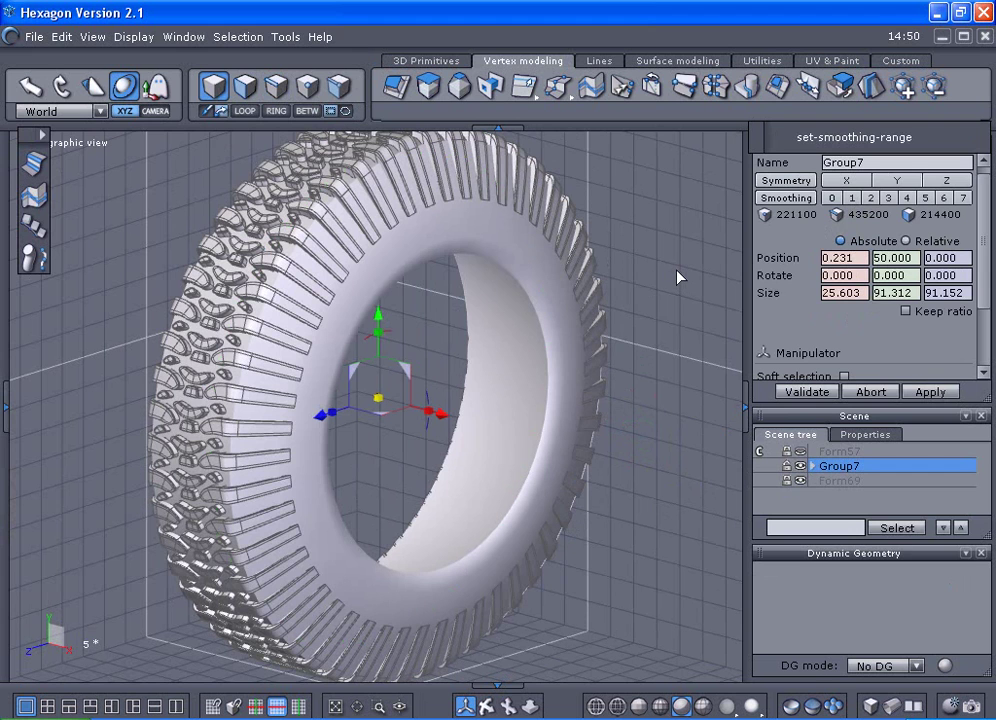
{"action": "left_click", "coordinate": [830, 199]}
{"action": "left_click", "coordinate": [870, 198]}
{"action": "left_click", "coordinate": [704, 274]}
{"action": "middle_click_drag", "start_coordinate": [634, 325], "coordinate": [582, 343]}
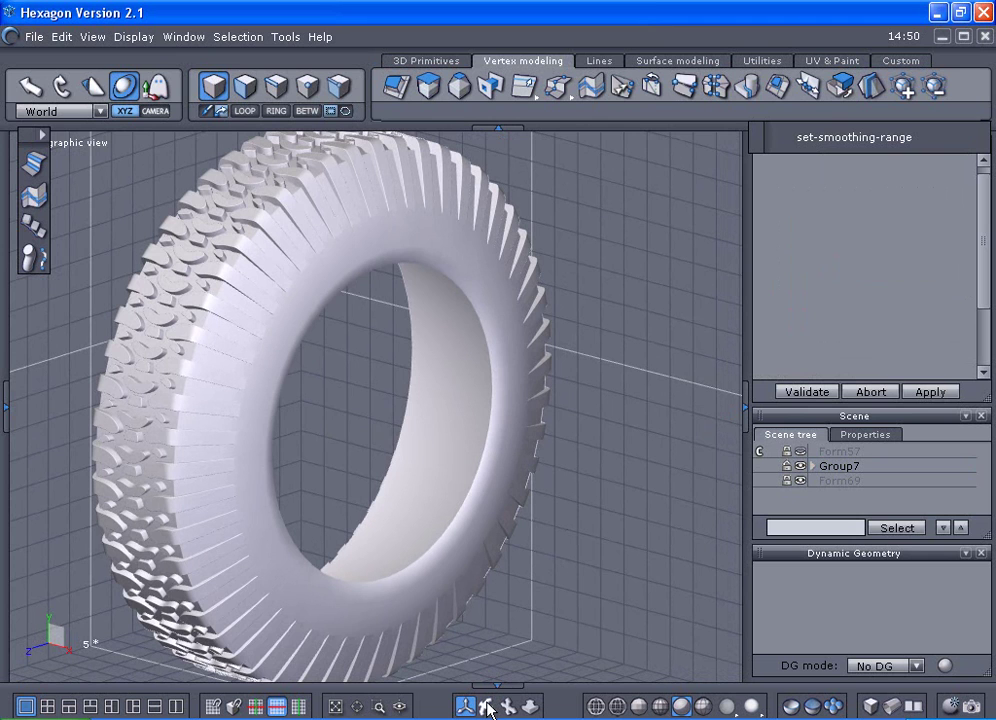
{"action": "mouse_move", "coordinate": [486, 704]}
{"action": "left_mouse_down"}
{"action": "mouse_move", "coordinate": [432, 704]}
{"action": "mouse_move", "coordinate": [505, 700]}
{"action": "left_mouse_up"}
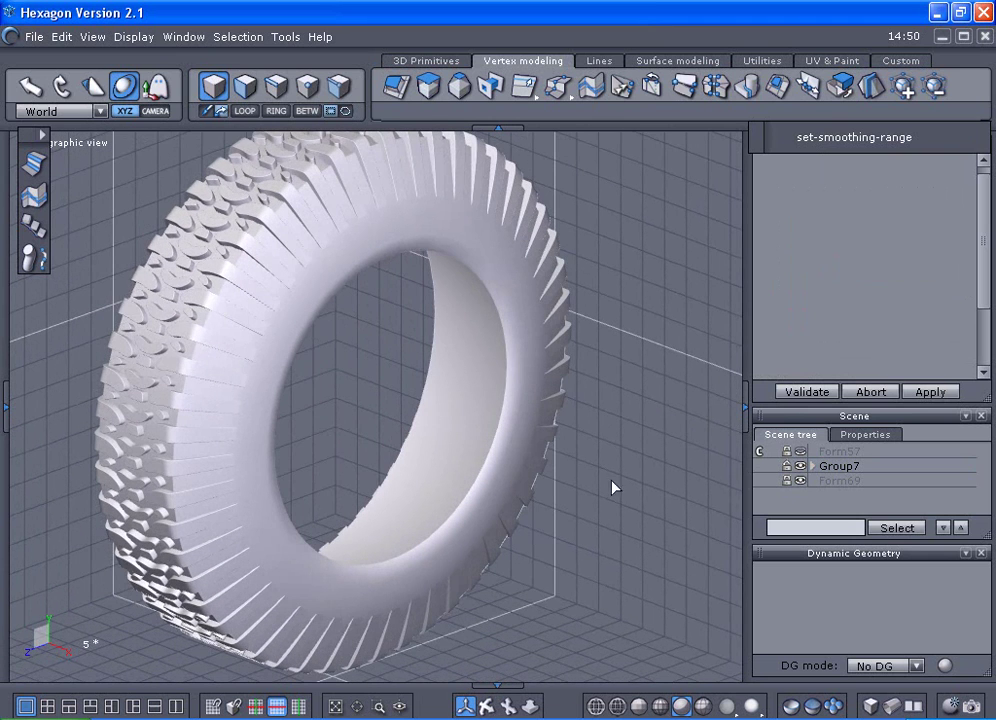
- Set the tread group's smoothing level to 0 and save the scene as 6.hxn
{"action": "left_click", "coordinate": [156, 188]}
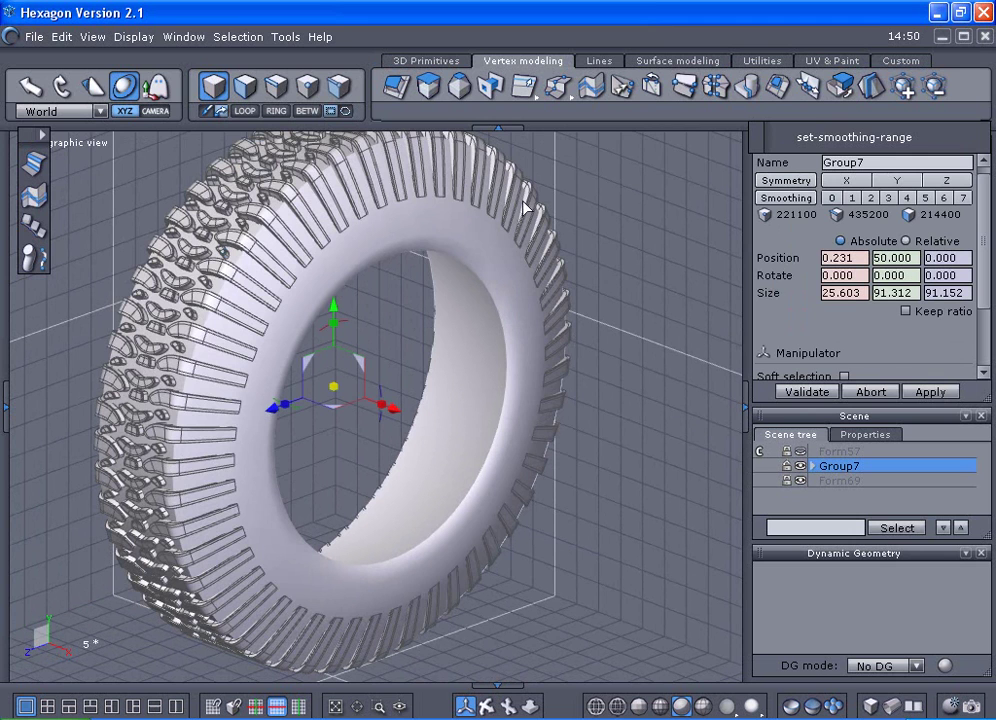
{"action": "left_click", "coordinate": [831, 198]}
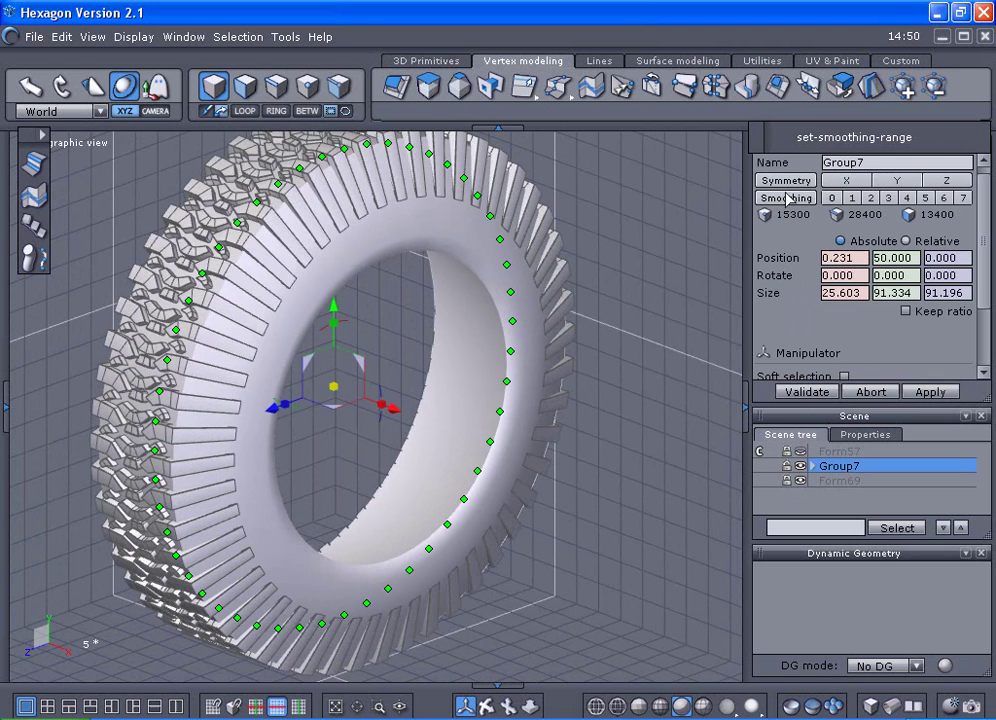
{"action": "left_click", "coordinate": [33, 37]}
{"action": "left_click", "coordinate": [45, 210]}
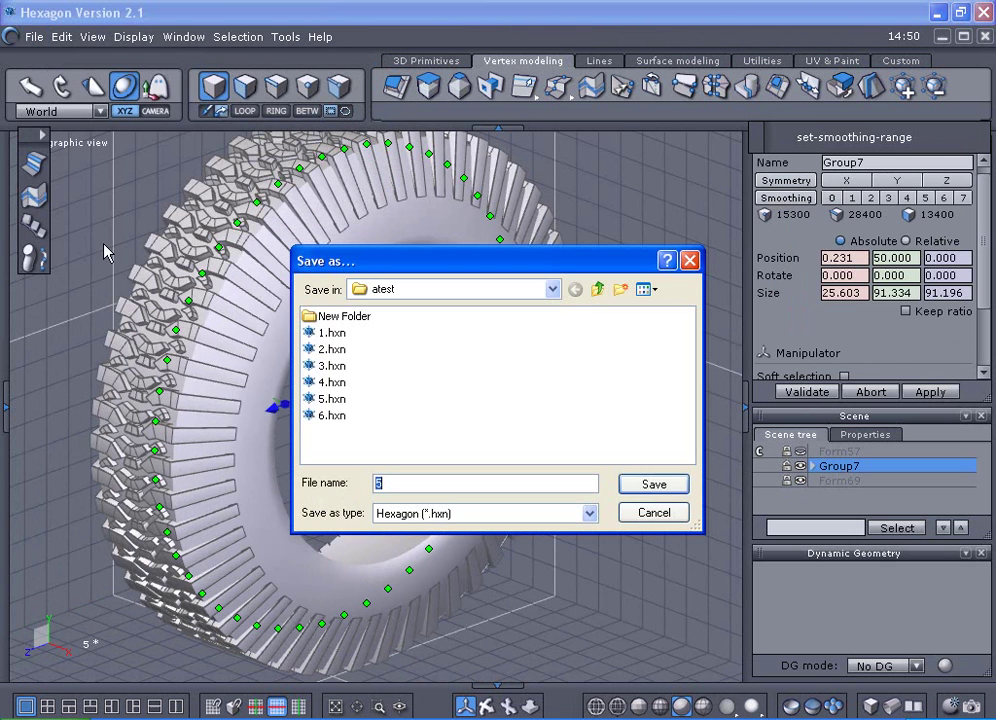
{"action": "left_click", "coordinate": [632, 486]}
{"action": "left_click", "coordinate": [632, 420]}
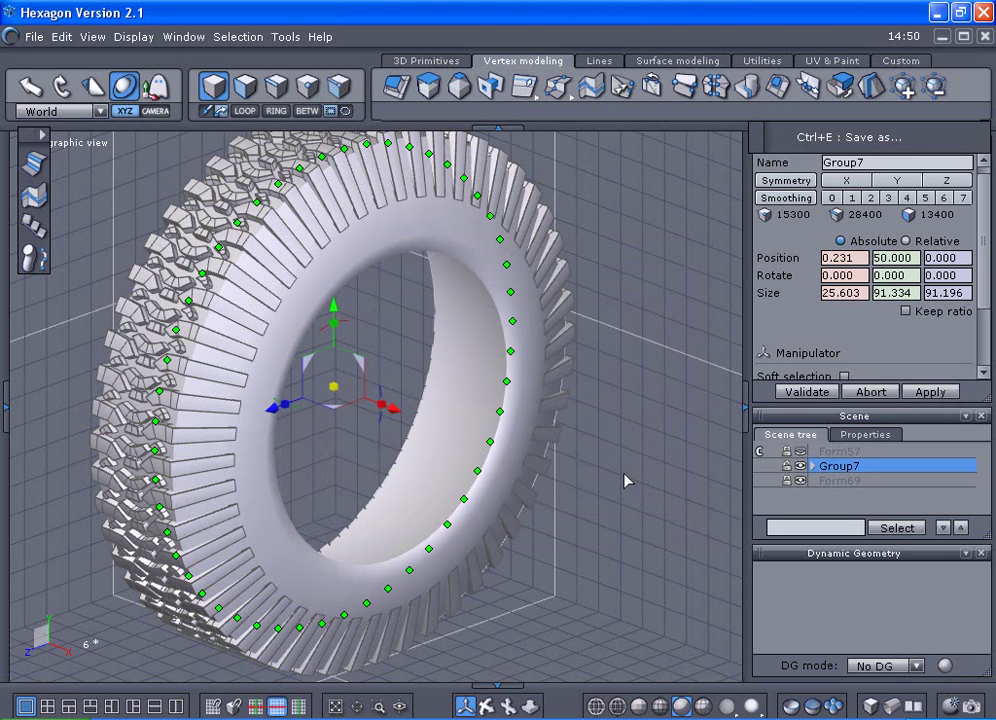
- Set the tread group's smoothing level to 2 and inspect the smoothed tire without a selection
{"action": "left_click", "coordinate": [868, 197]}
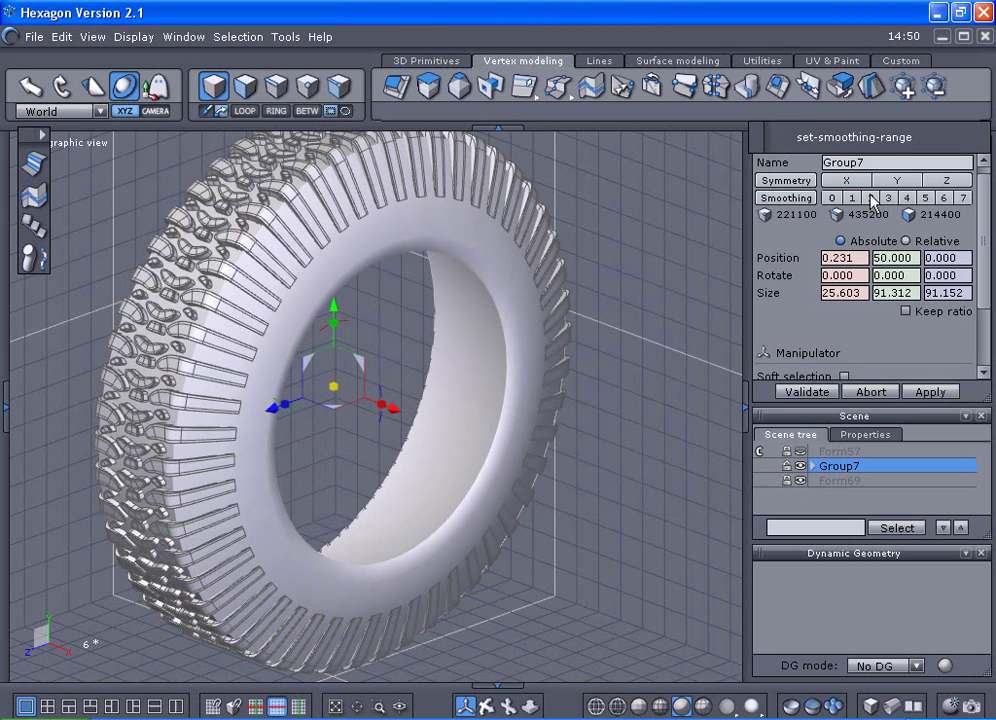
{"action": "left_click", "coordinate": [685, 329]}
{"action": "middle_click_drag", "start_coordinate": [654, 380], "coordinate": [565, 372]}
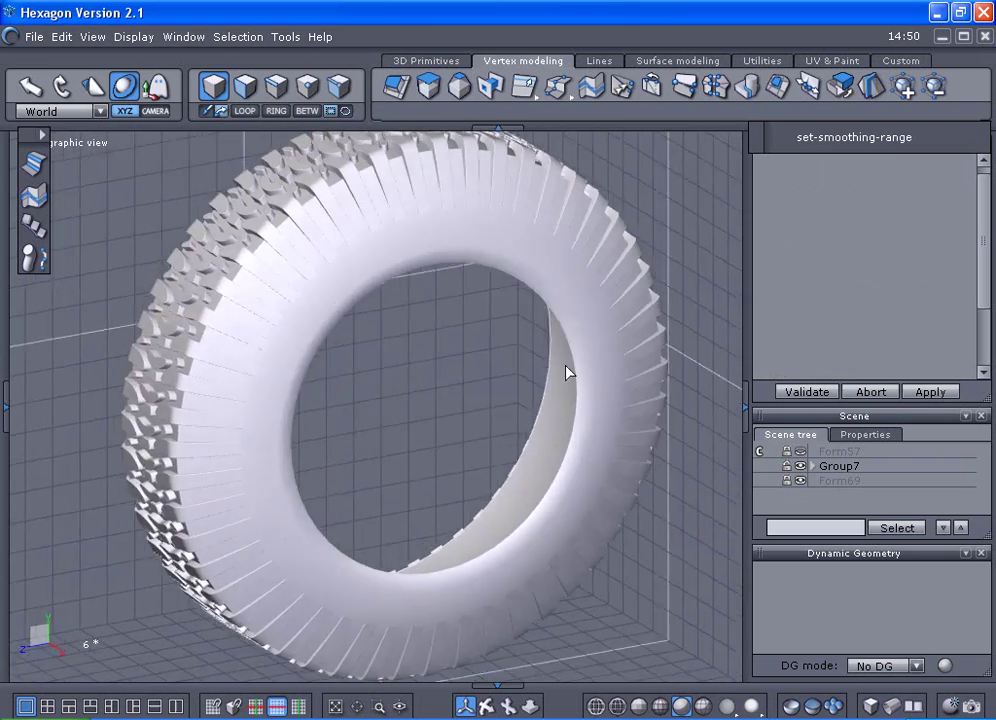
{"action": "right_click_drag", "start_coordinate": [566, 372], "coordinate": [733, 352]}
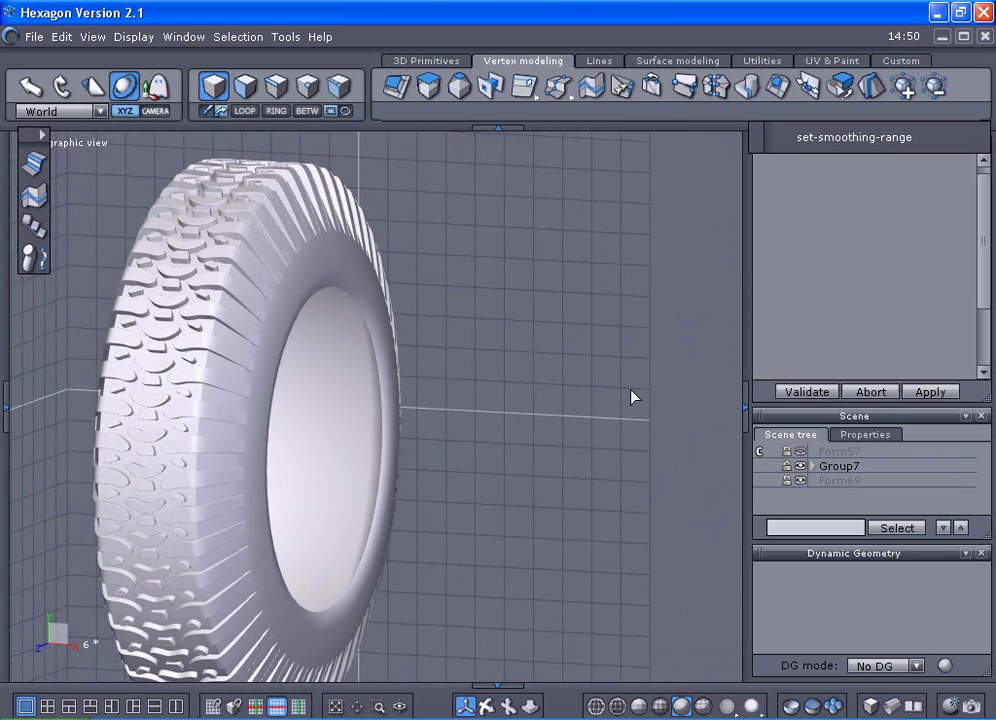